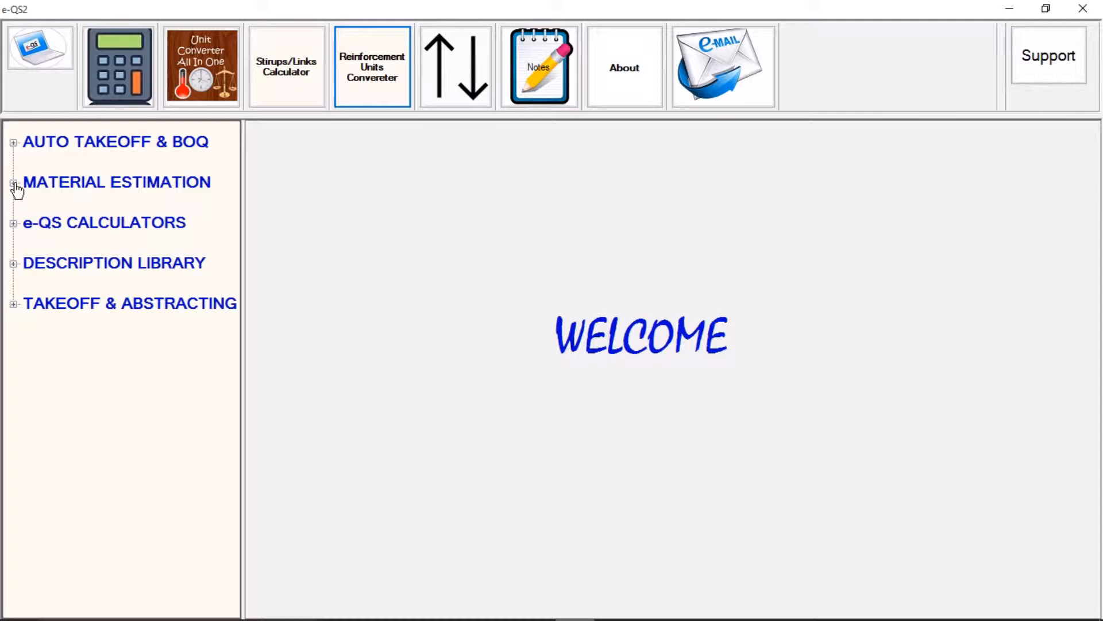
- Open the Bedding & Backing form under Material Estimation and enter the description HALL TILING BEDDING
click(14, 183)
scroll(164, 255, down, 5)
scroll(163, 255, up, 5)
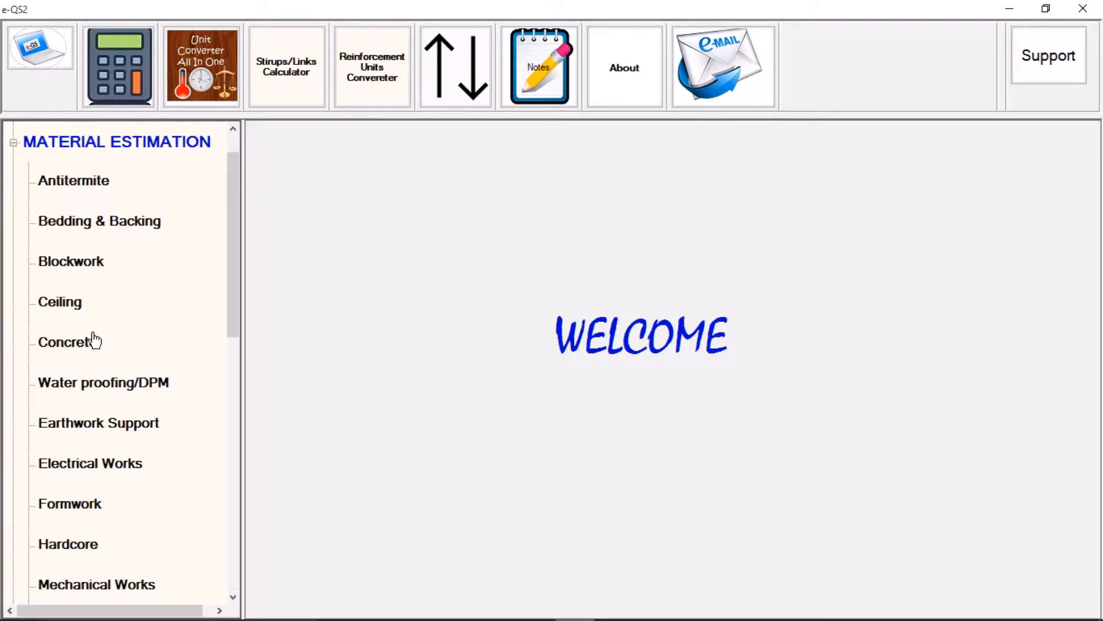
click(91, 227)
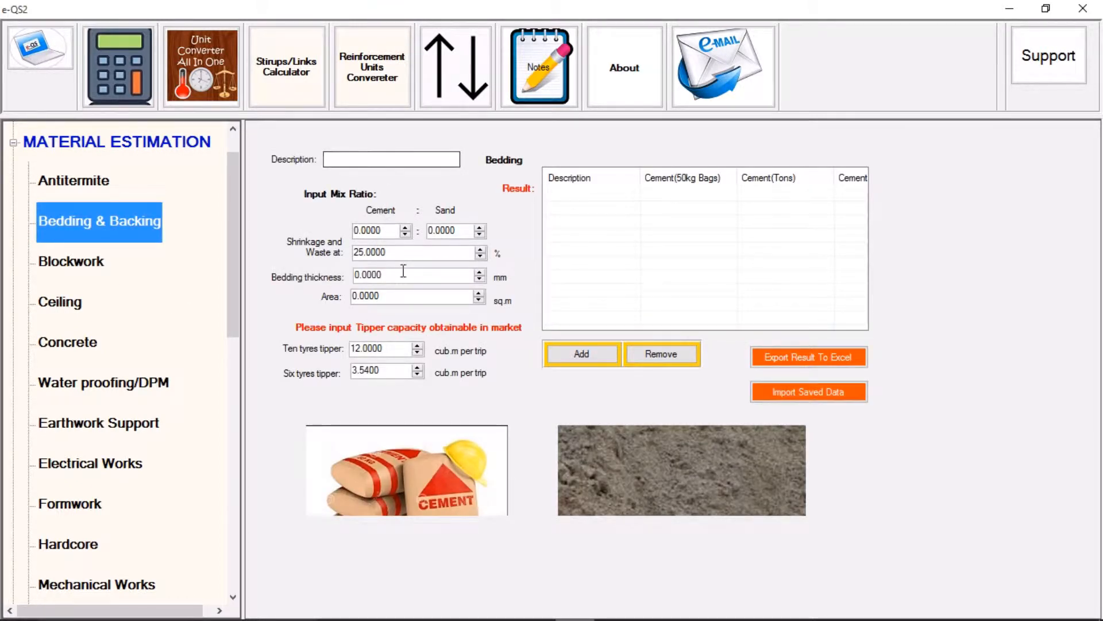
click(369, 162)
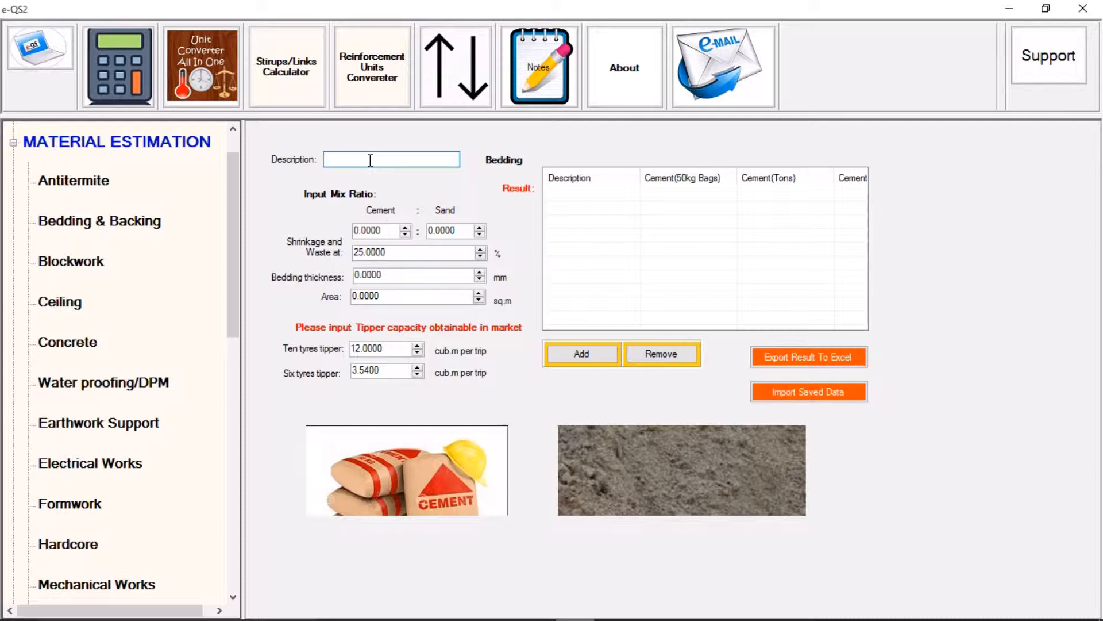
text(HALL TILING BEDDING)
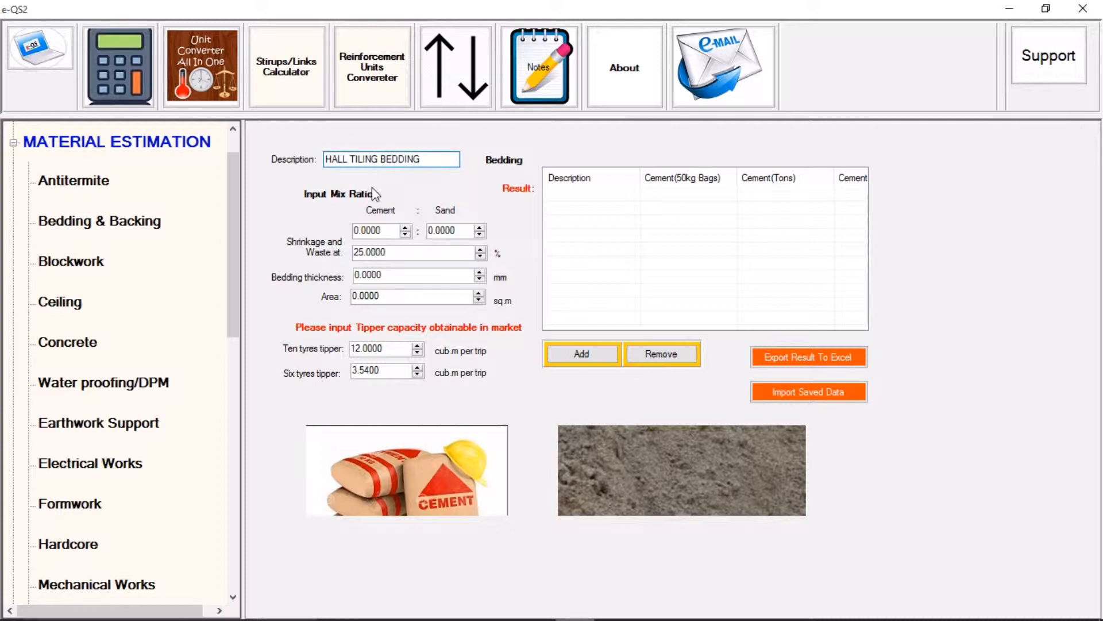
- Set the hall bedding's mix ratio to 1 part cement to 6 parts sand
click(402, 235)
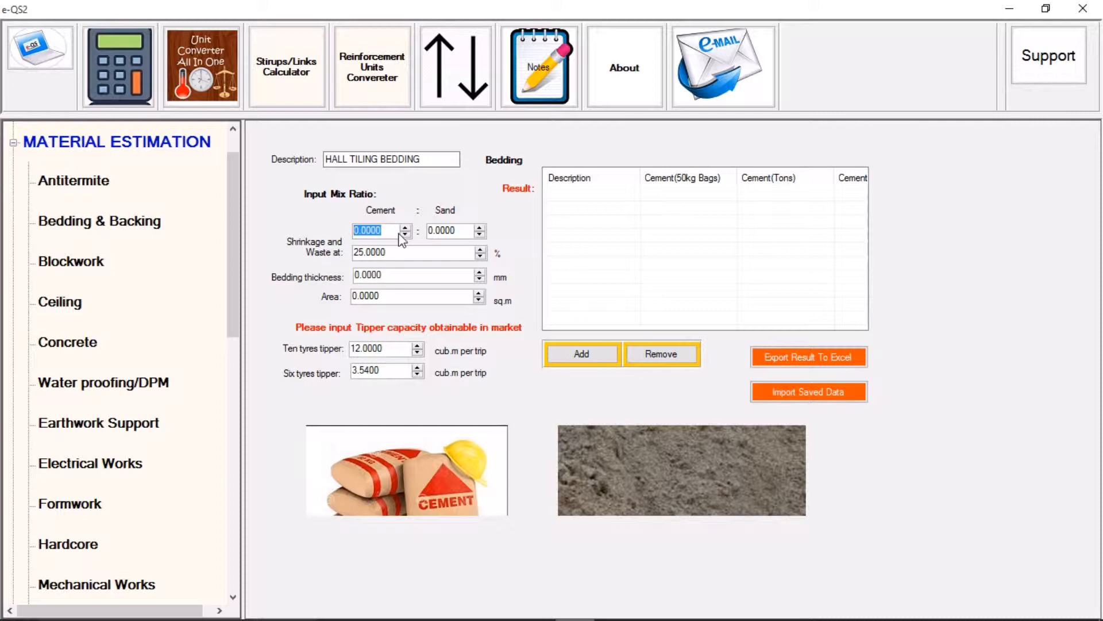
text(1)
key(Tab)
text(6)
- Keep shrinkage and waste at 25%, and set the bedding thickness to 40 mm and the area to 200 sq.m
click(386, 252)
drag(406, 254, 345, 260)
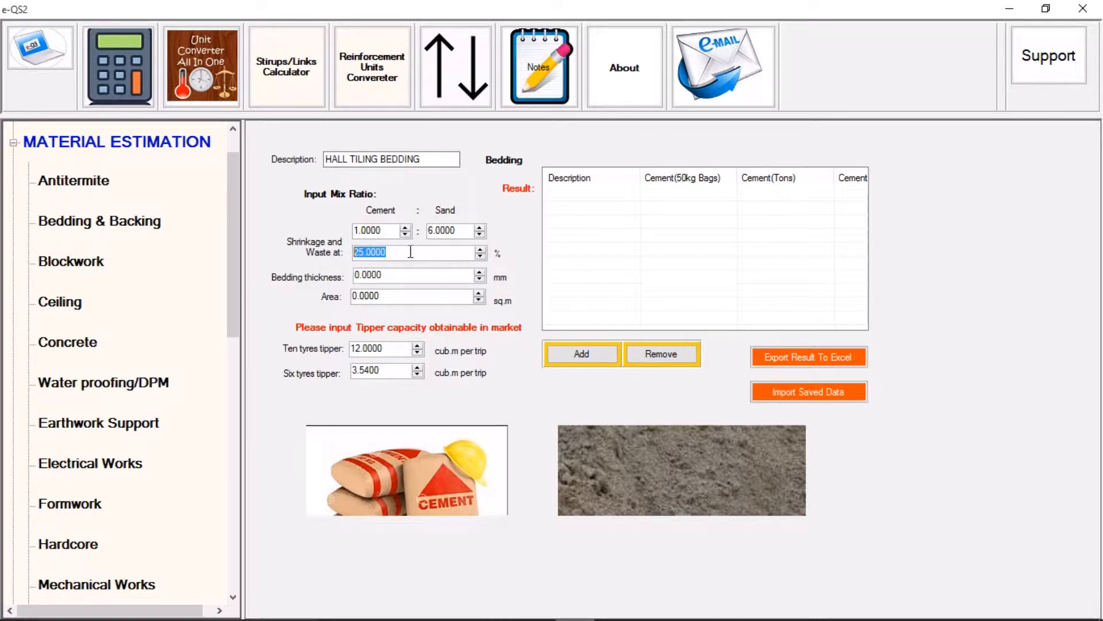
drag(408, 275, 332, 287)
text(40)
drag(394, 295, 288, 293)
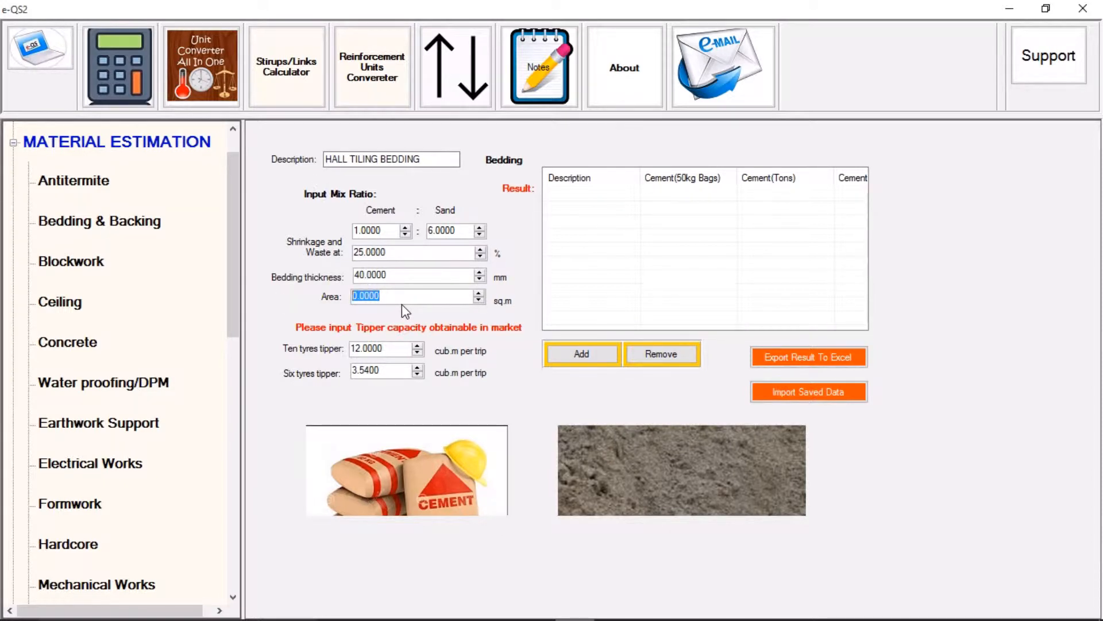
text(2)
- Keep the tipper capacities at 12 and 3.54 cub.m per trip and add the hall tiling bedding to the results
click(381, 348)
drag(394, 347, 325, 356)
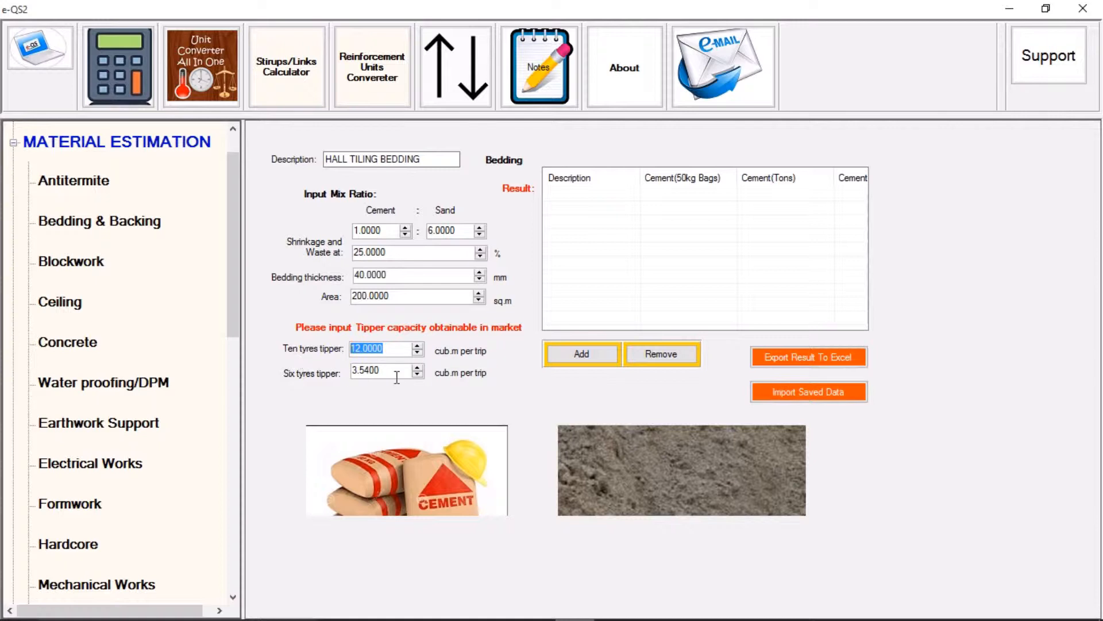
click(391, 371)
double_click(381, 371)
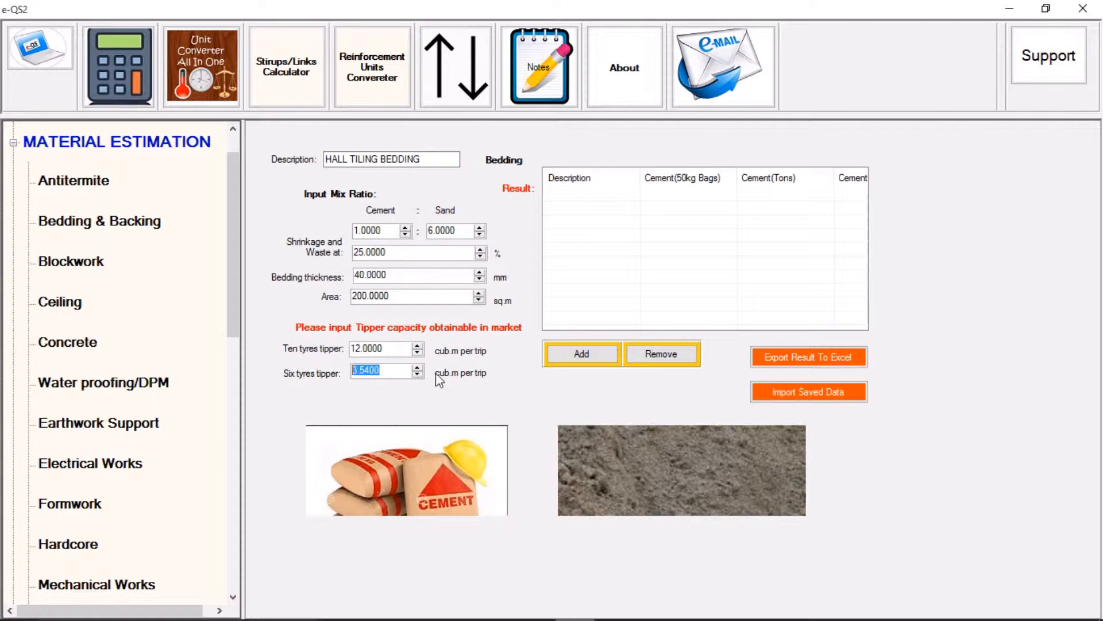
click(395, 368)
click(583, 353)
- Examine the cement and sand quantities calculated for the hall tiling bedding across the result columns
drag(579, 323, 594, 323)
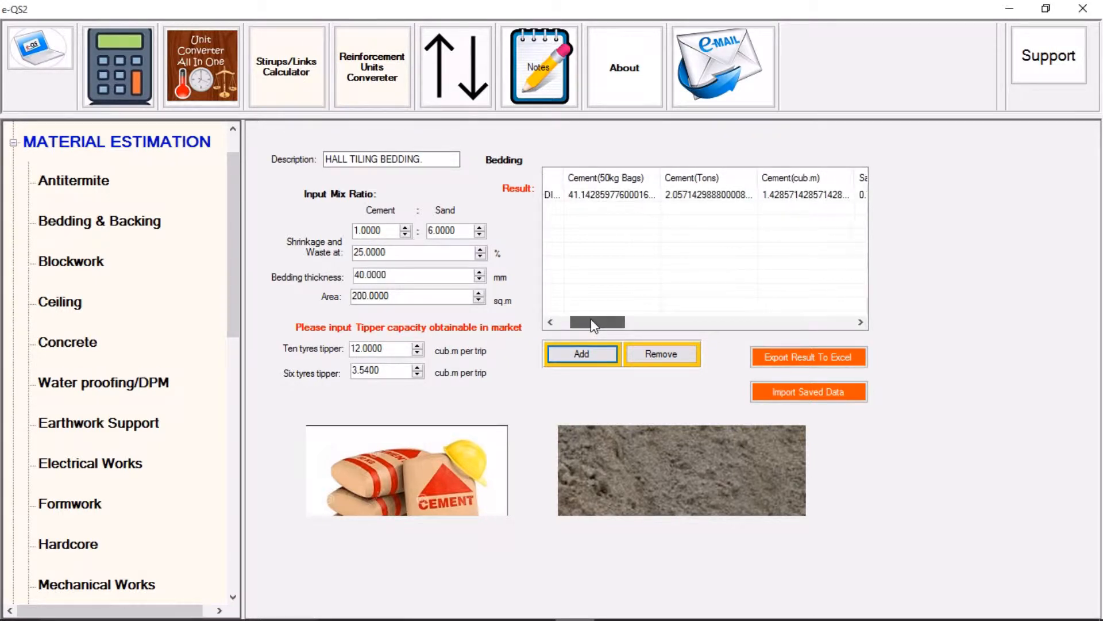
click(590, 199)
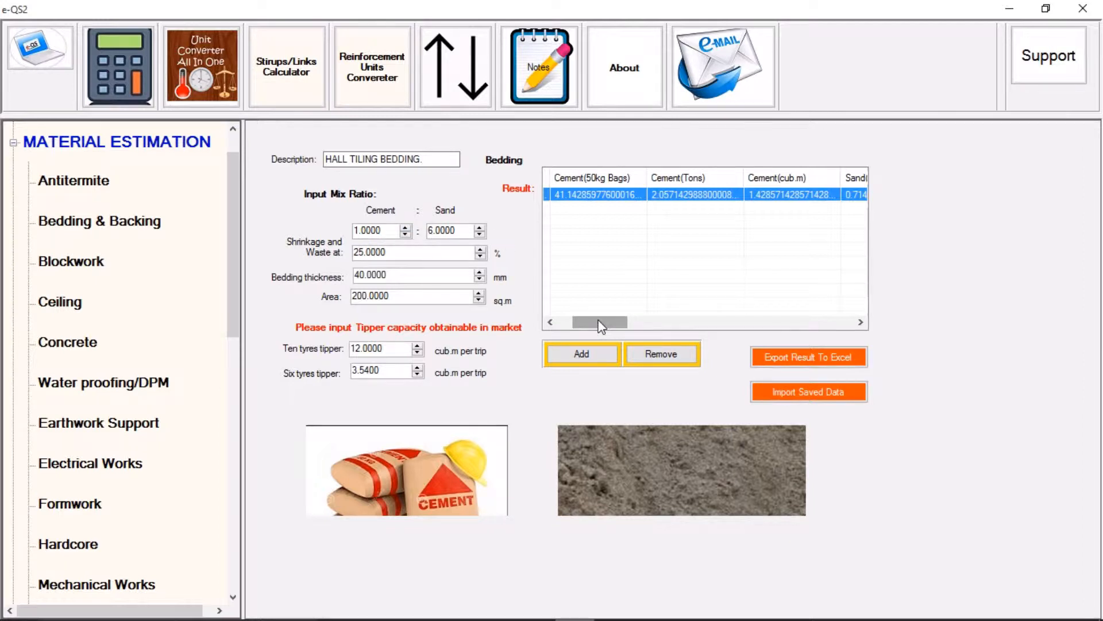
drag(598, 321, 636, 325)
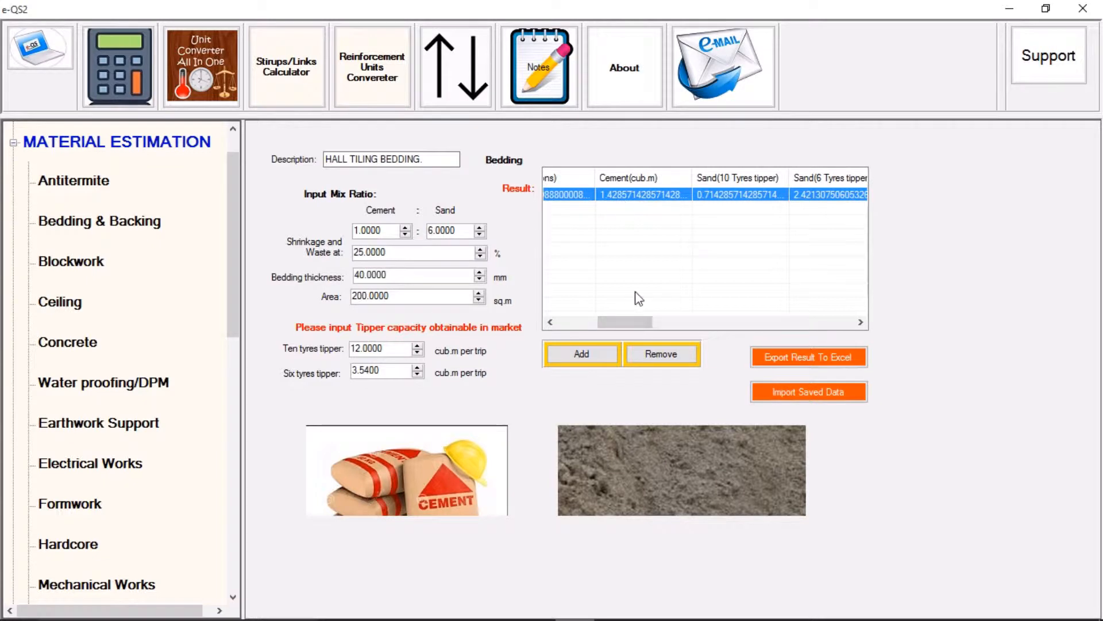
mouse_move(631, 322)
mouse_down()
mouse_move(587, 332)
mouse_move(649, 321)
mouse_up()
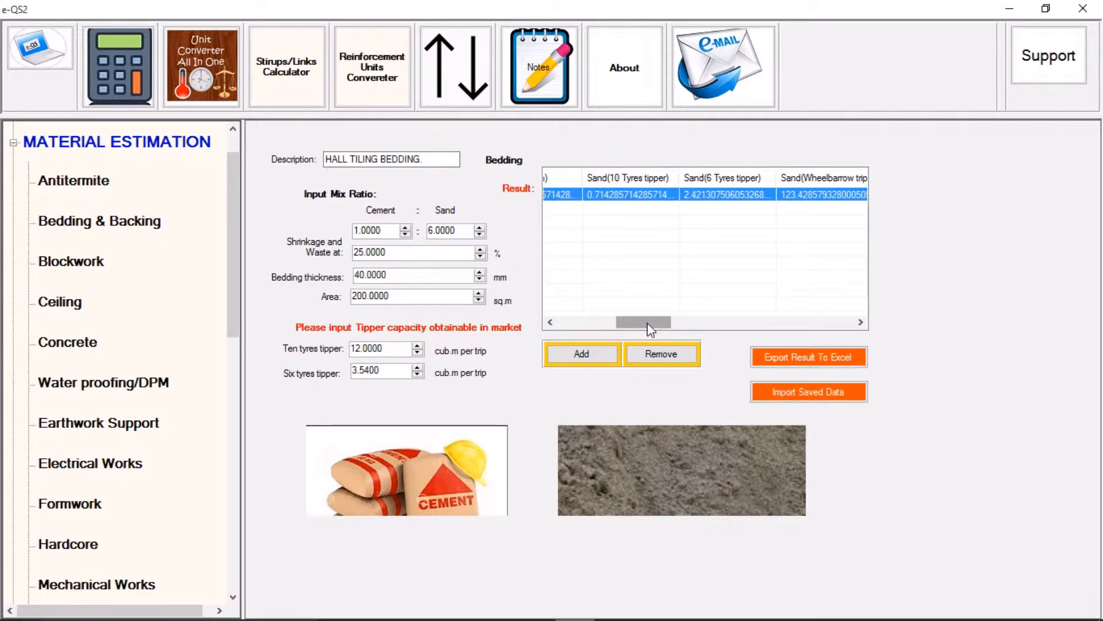
drag(650, 327, 715, 325)
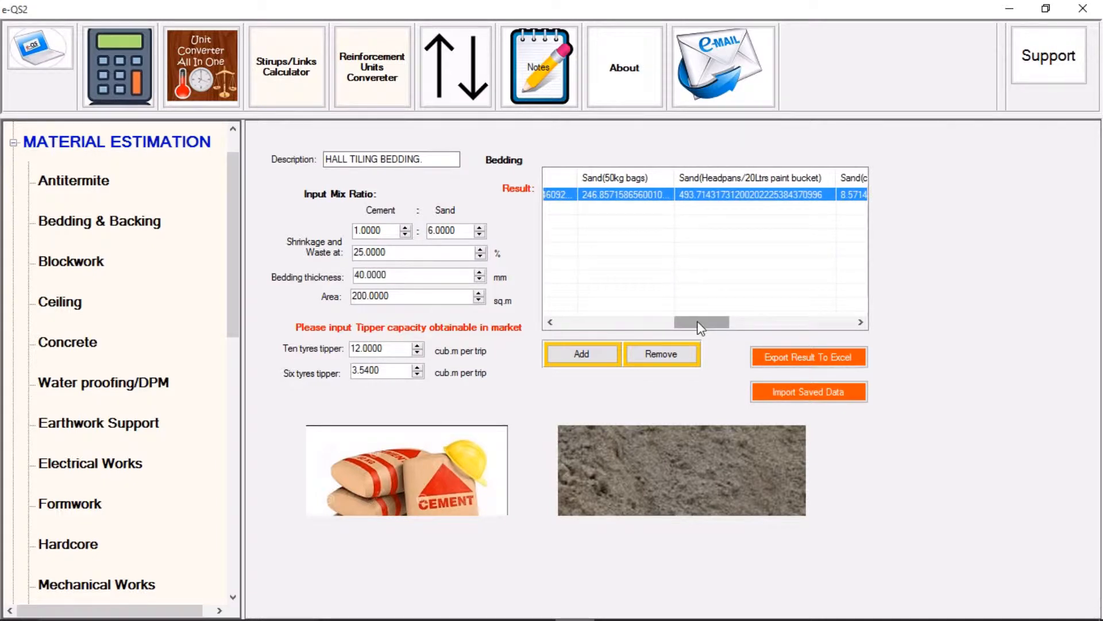
drag(699, 325, 726, 326)
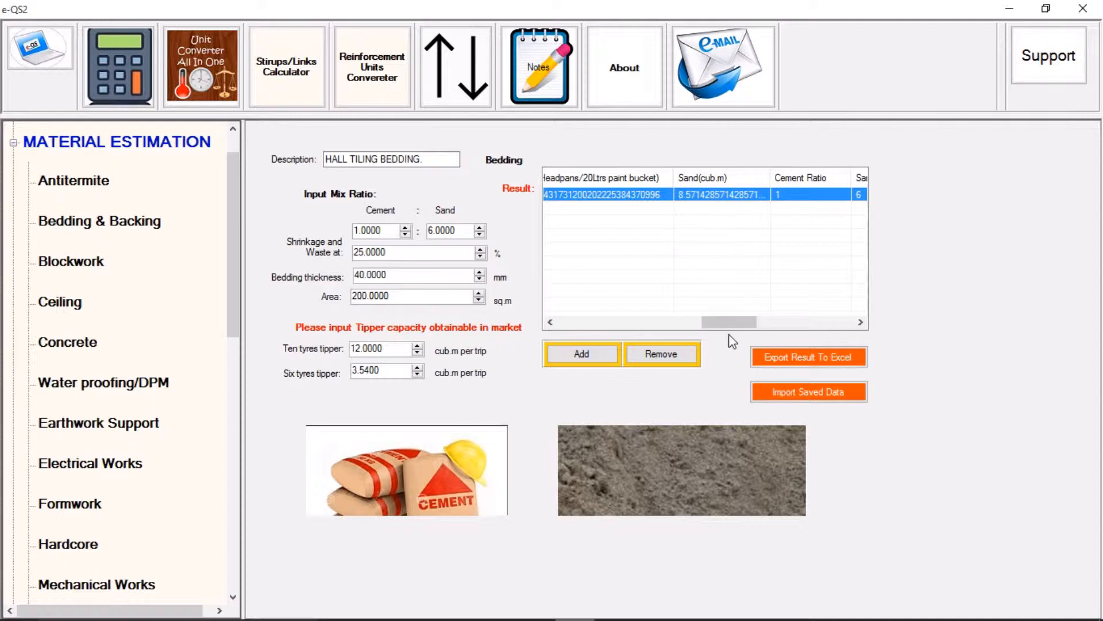
drag(730, 325, 575, 329)
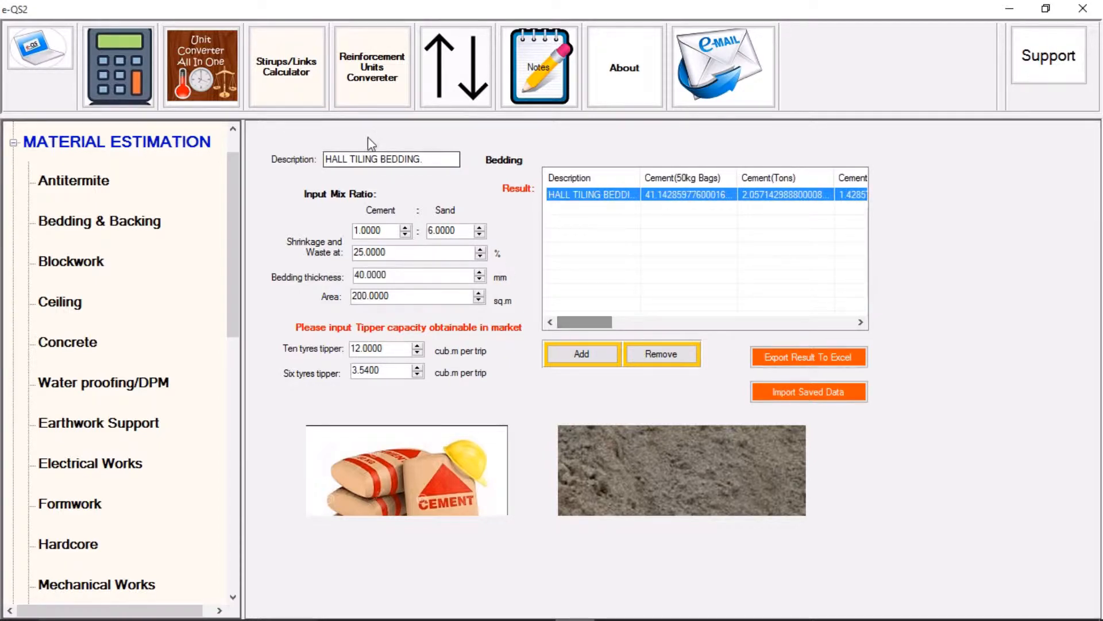
- Replace the description with TOILET WALLS BACKING and set the sand ratio to 4
drag(435, 161, 307, 160)
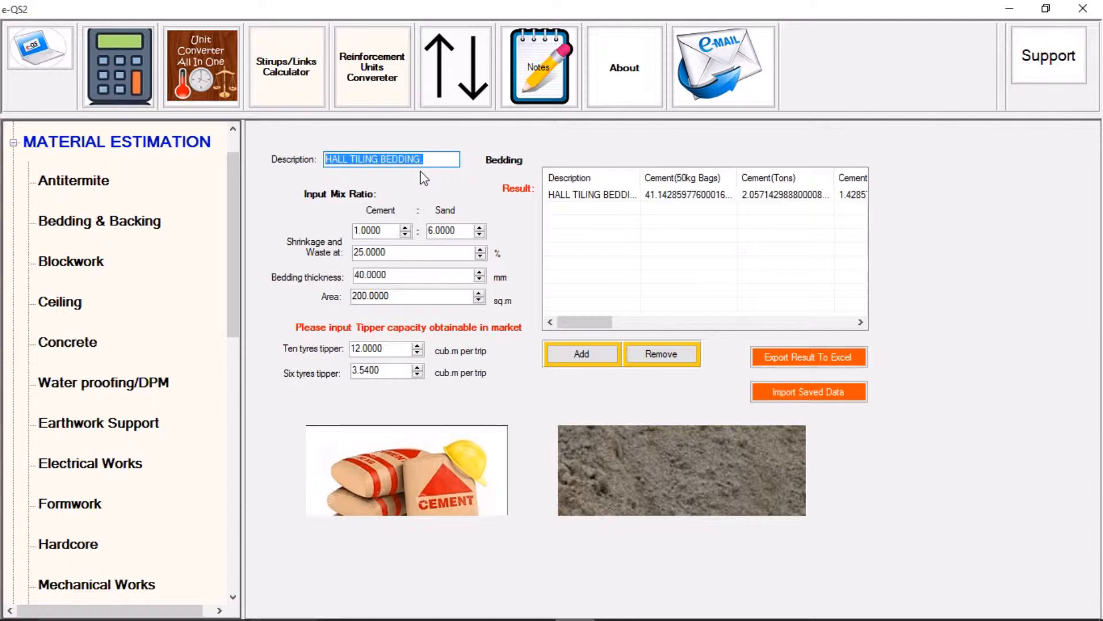
text(TOILET WALL)
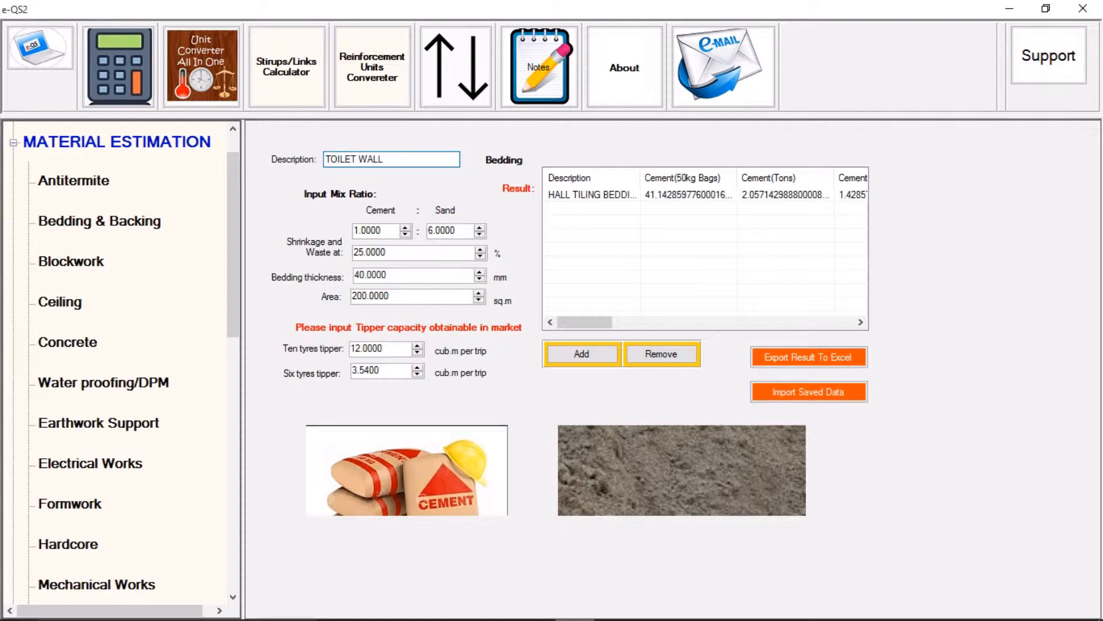
text(S BACKING)
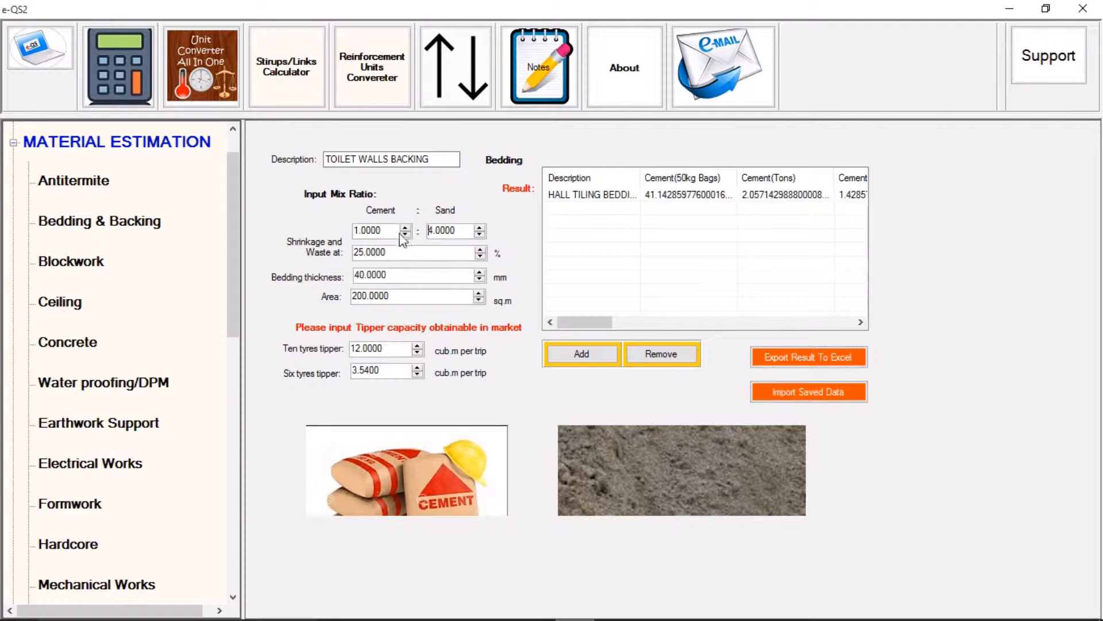
- Set the toilet walls backing area to 35 sq.m and add the item to the results
double_click(358, 296)
text(25)
click(603, 355)
- Select the toilet walls backing result and widen the Description column to fit the full item names
click(589, 211)
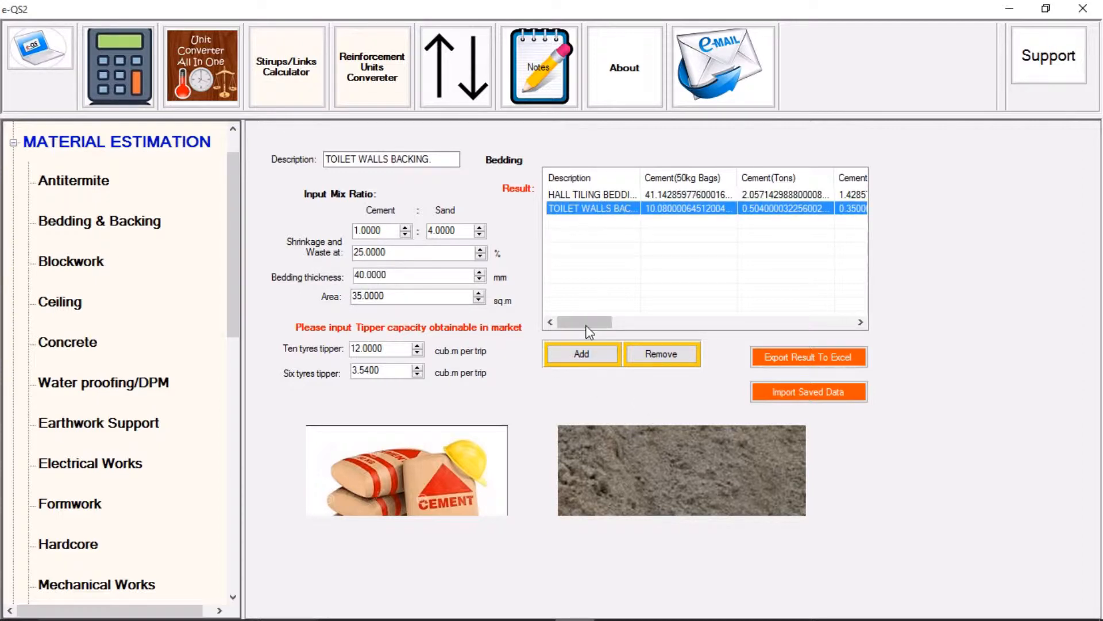
mouse_move(589, 324)
mouse_down()
mouse_move(607, 325)
mouse_move(589, 326)
mouse_up()
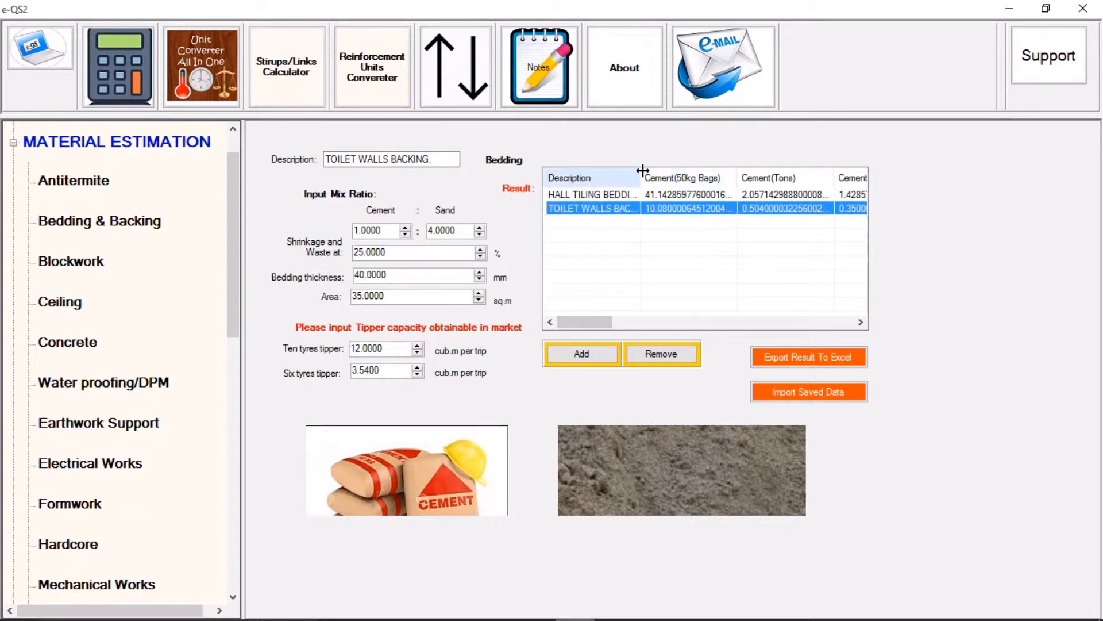
drag(643, 170, 666, 171)
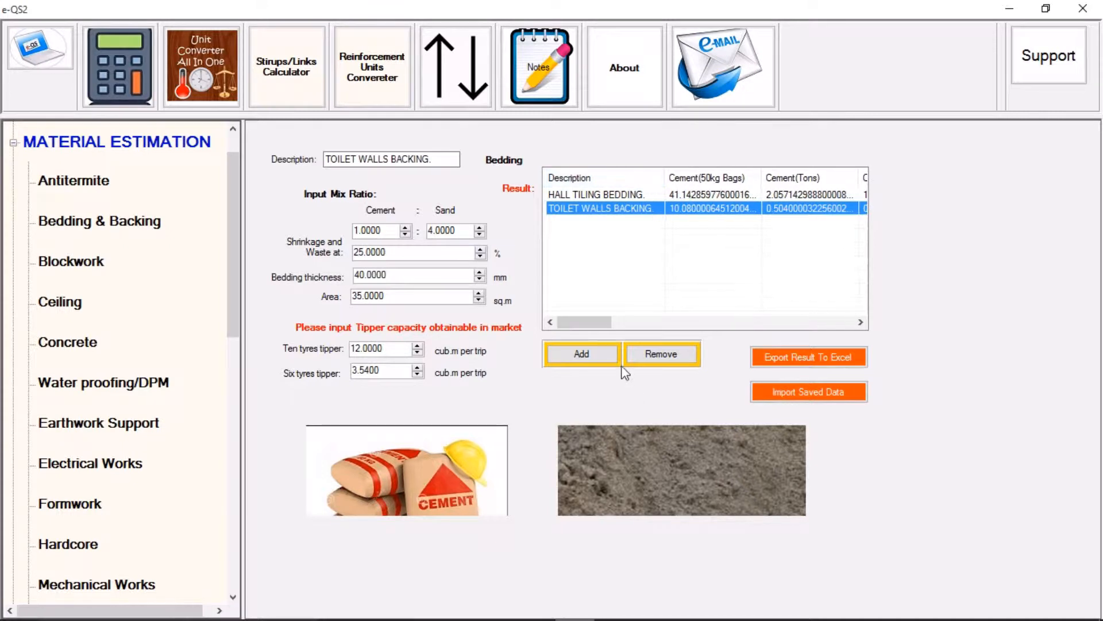
mouse_move(601, 319)
mouse_down()
mouse_move(687, 332)
mouse_move(590, 328)
mouse_up()
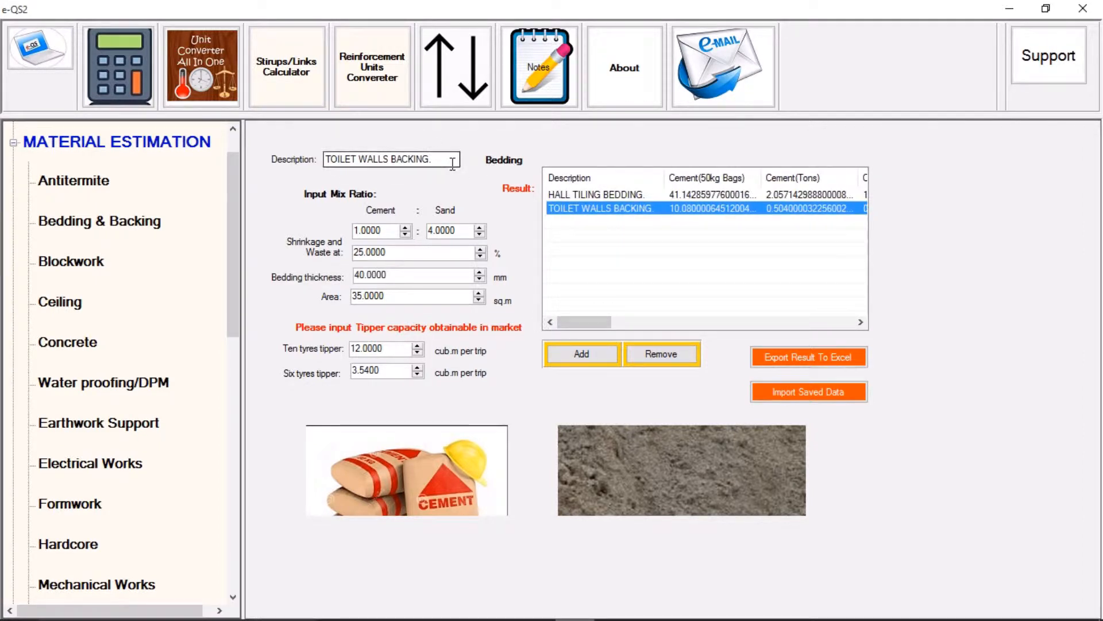
- Replace the description with ENTRANCE BEDDING for a third item
drag(450, 162, 308, 149)
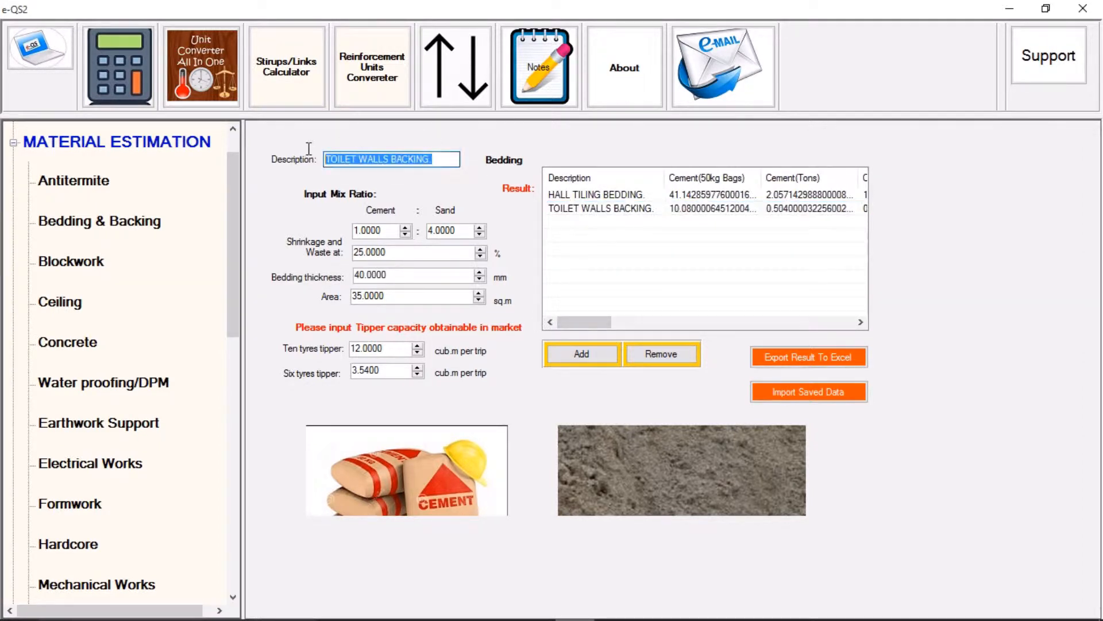
drag(414, 162, 409, 162)
click(444, 161)
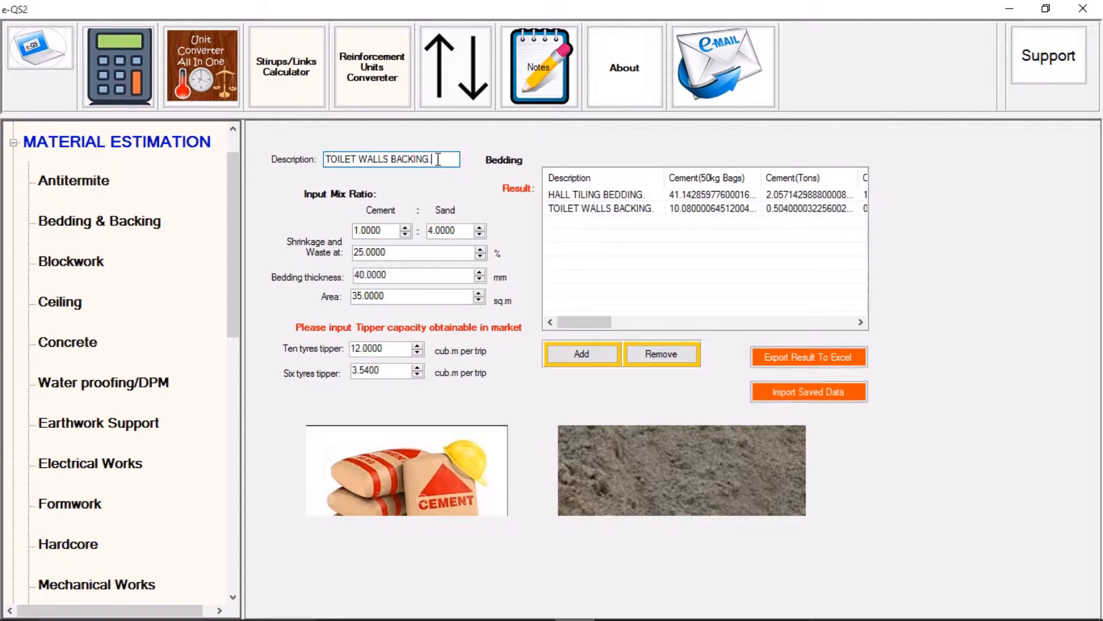
drag(447, 161, 253, 156)
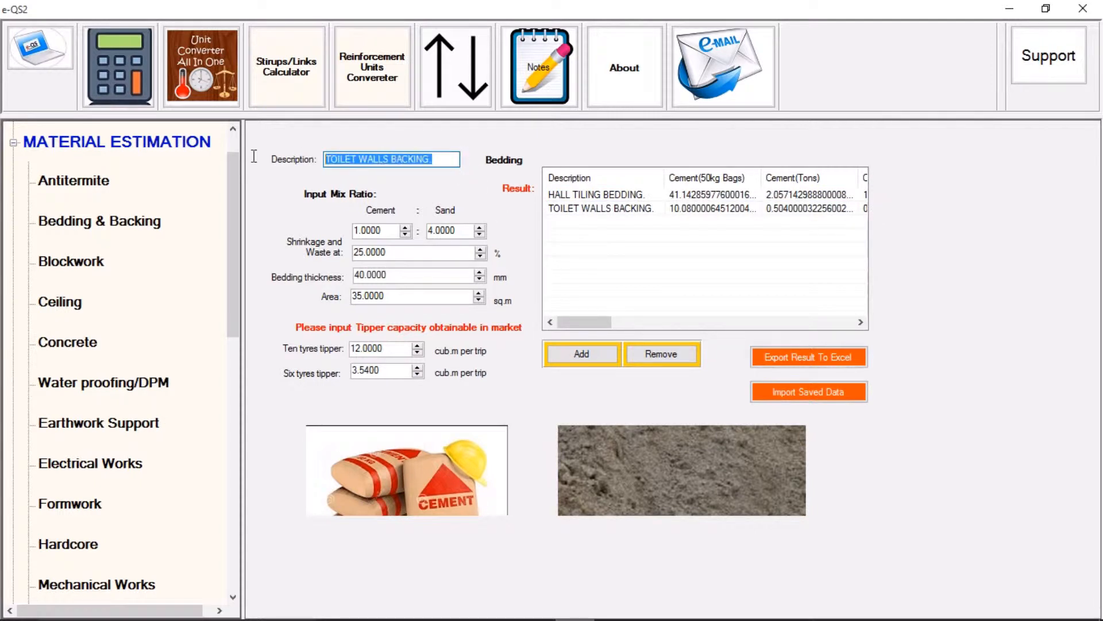
text(ENTRANCE BEDDING)
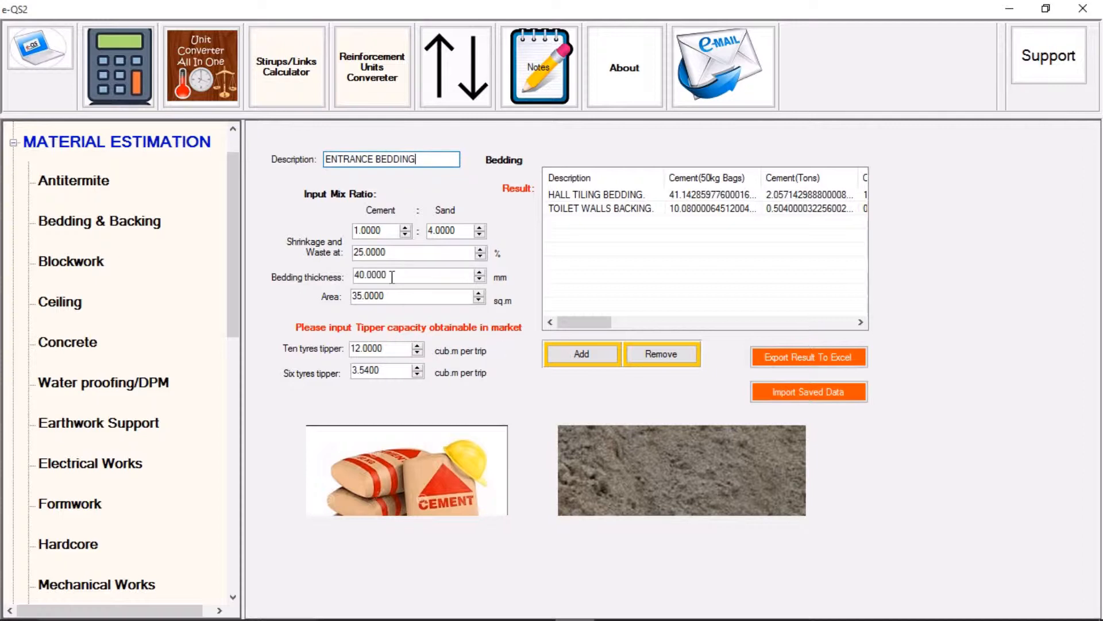
- Set the entrance bedding's area to 15 sq.m and sand ratio to 6, and add it to the results
drag(391, 296, 345, 297)
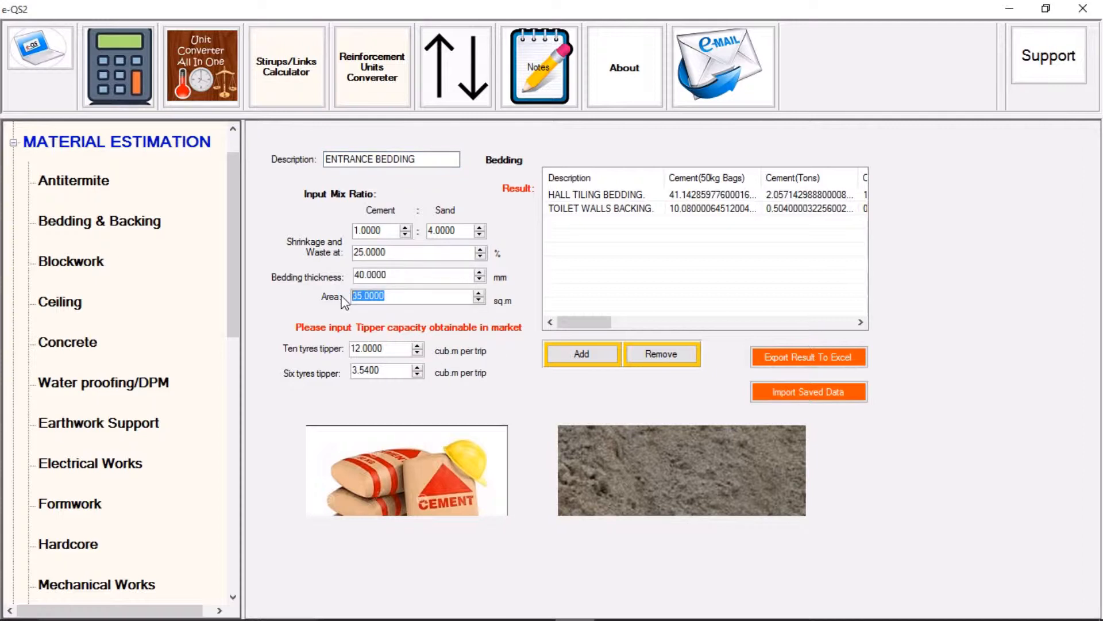
text(15)
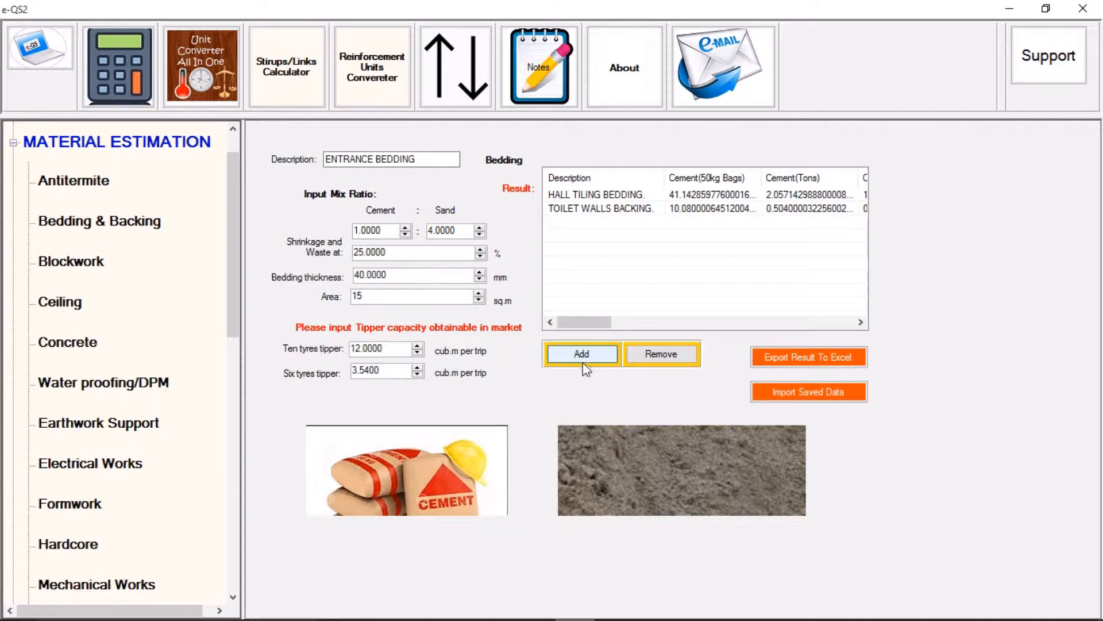
click(482, 228)
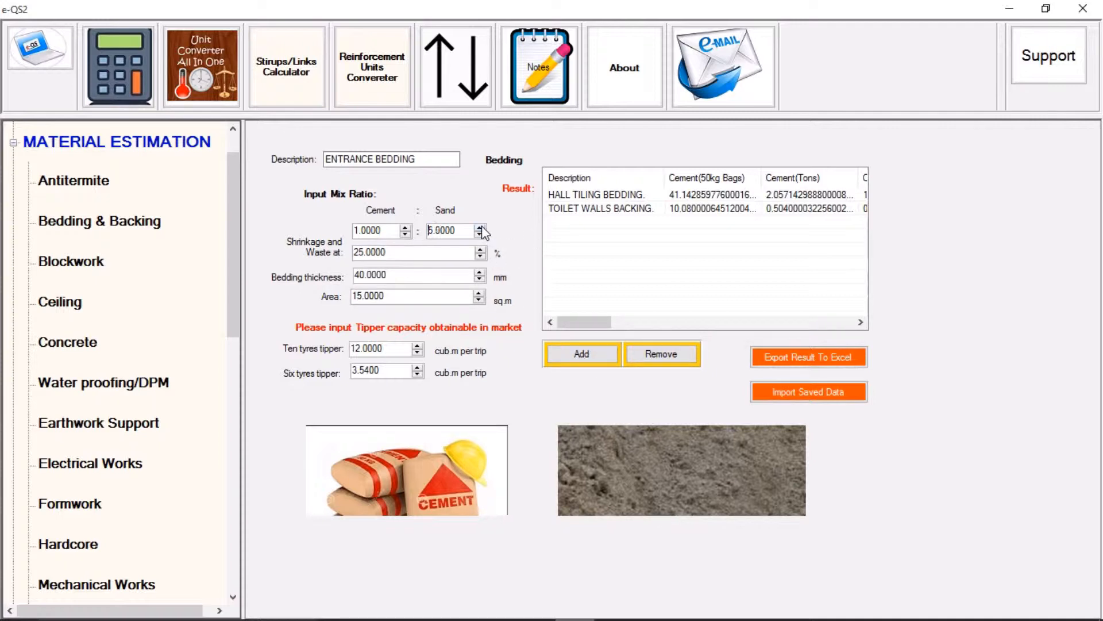
click(581, 356)
- Review the stored inputs of the hall, toilet walls and entrance items by selecting each result row
click(612, 225)
click(612, 195)
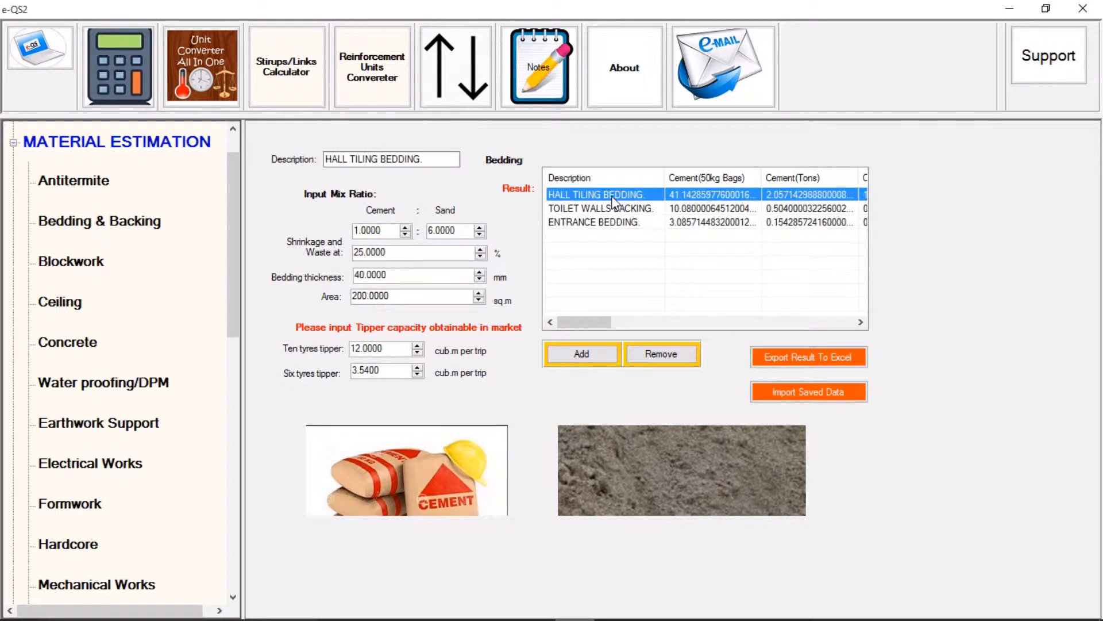
click(612, 208)
click(611, 197)
click(632, 208)
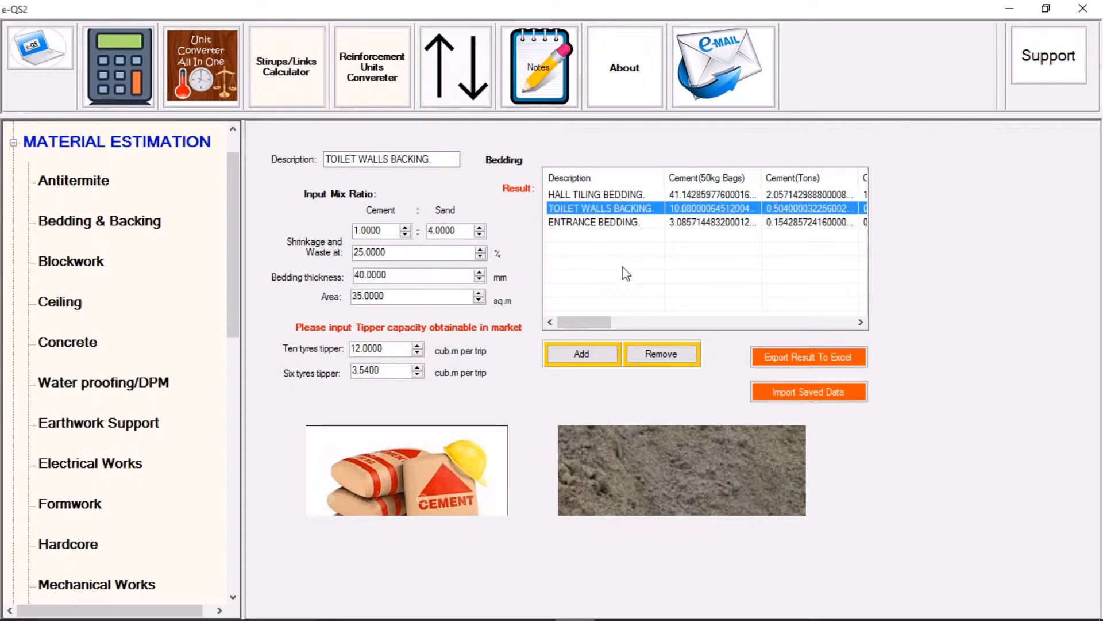
click(604, 223)
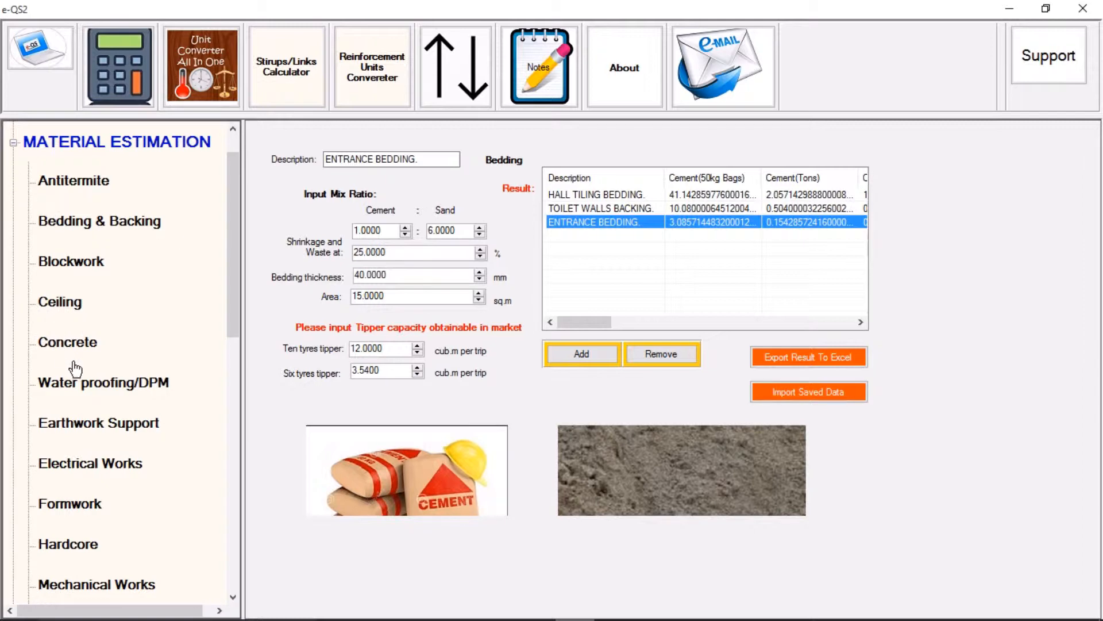
- Open the Blockwork estimate and enter a FDN BLOCK item with block type 9" (225mm) and a measured area of 120 sq.m
click(71, 261)
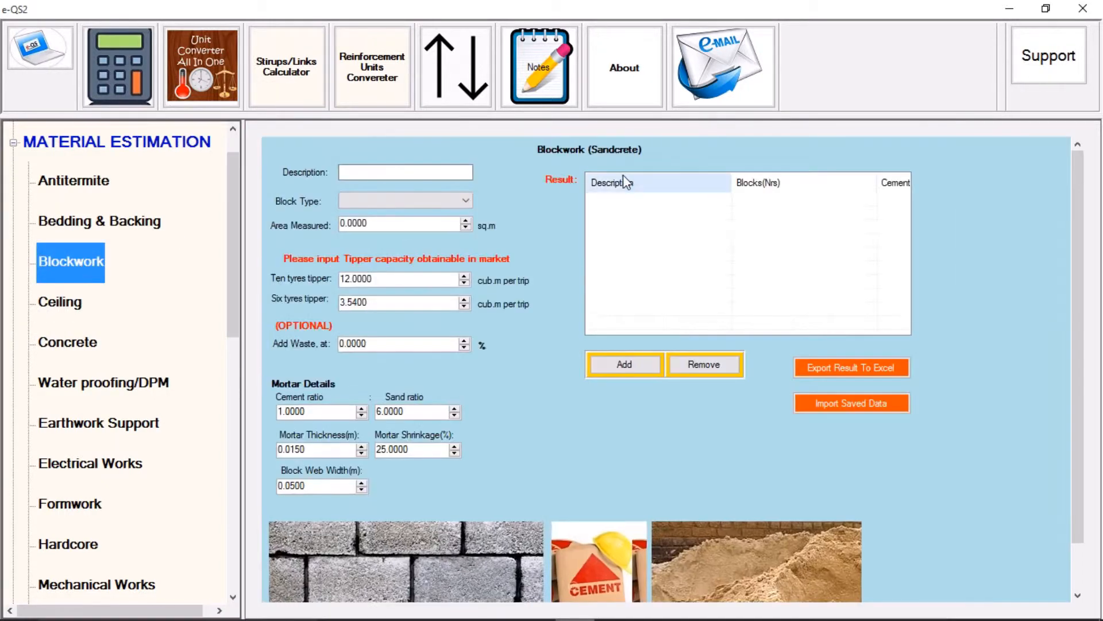
click(394, 201)
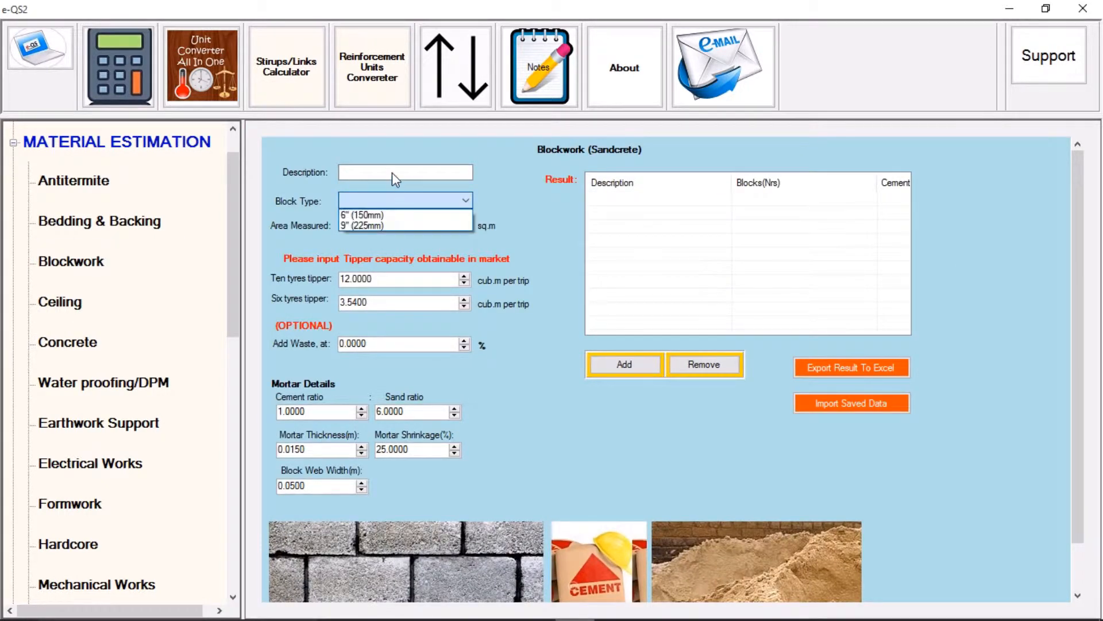
click(393, 173)
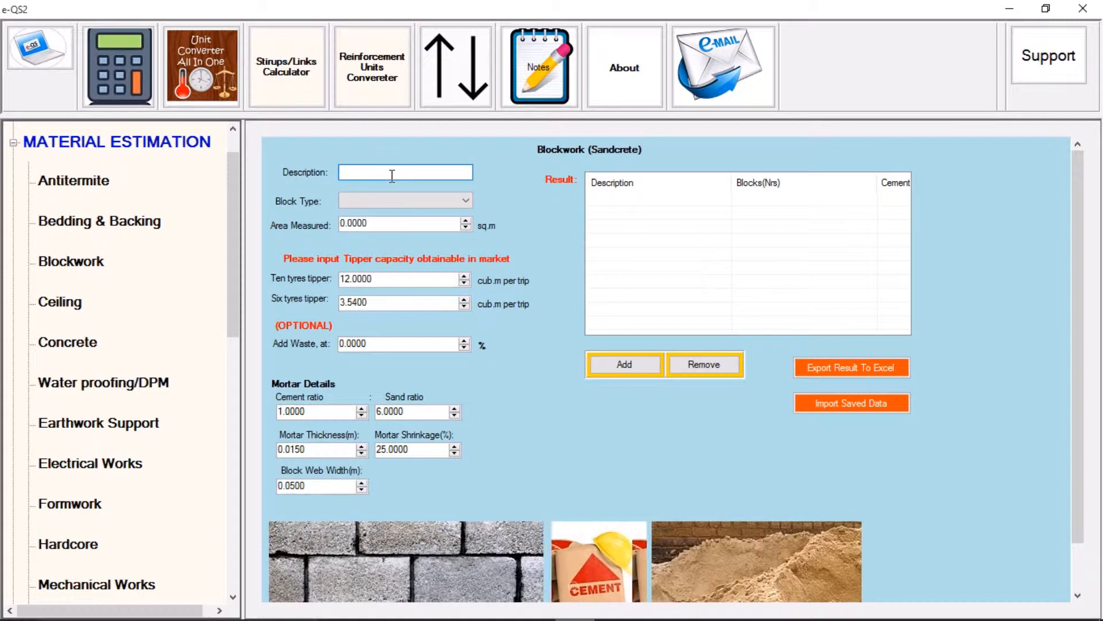
text(FDN BLOCK)
click(405, 201)
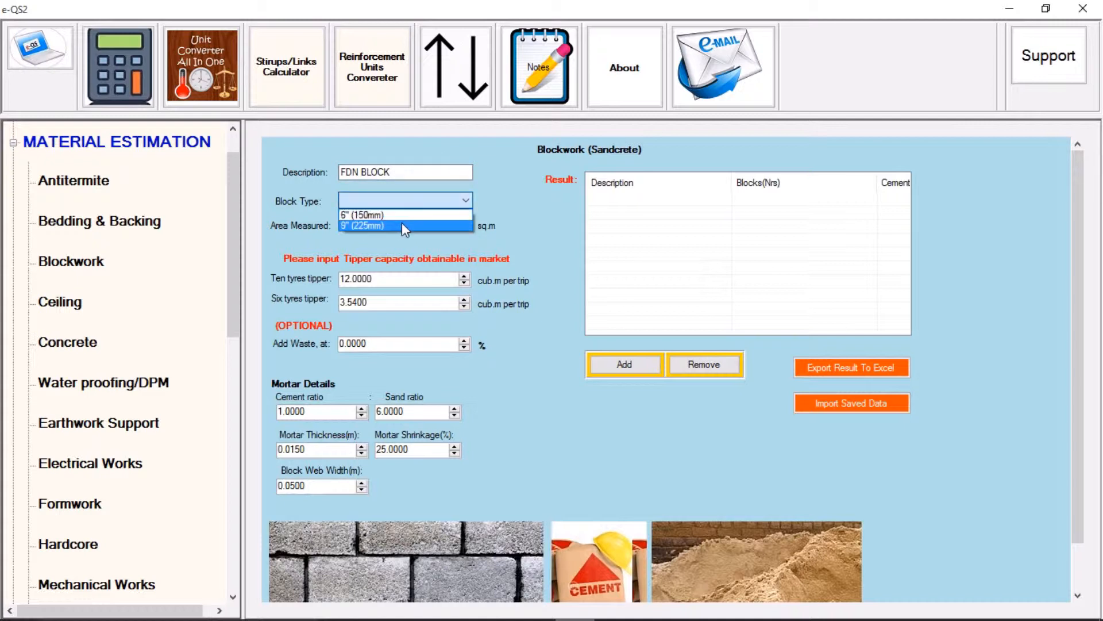
click(402, 225)
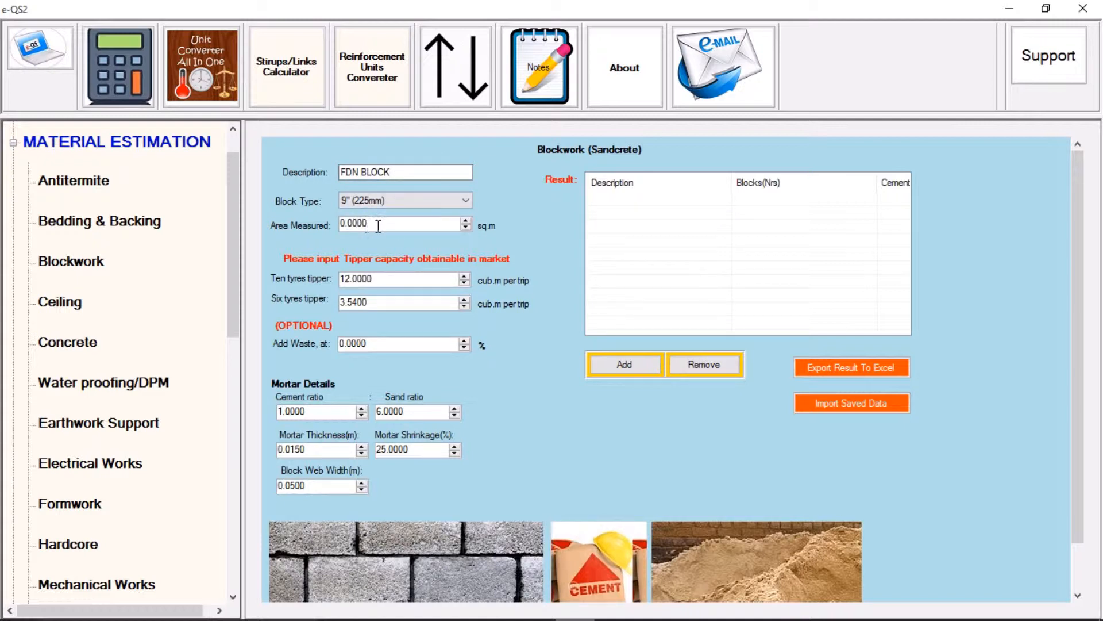
drag(378, 225, 306, 219)
text(120)
click(368, 345)
click(14, 143)
click(14, 143)
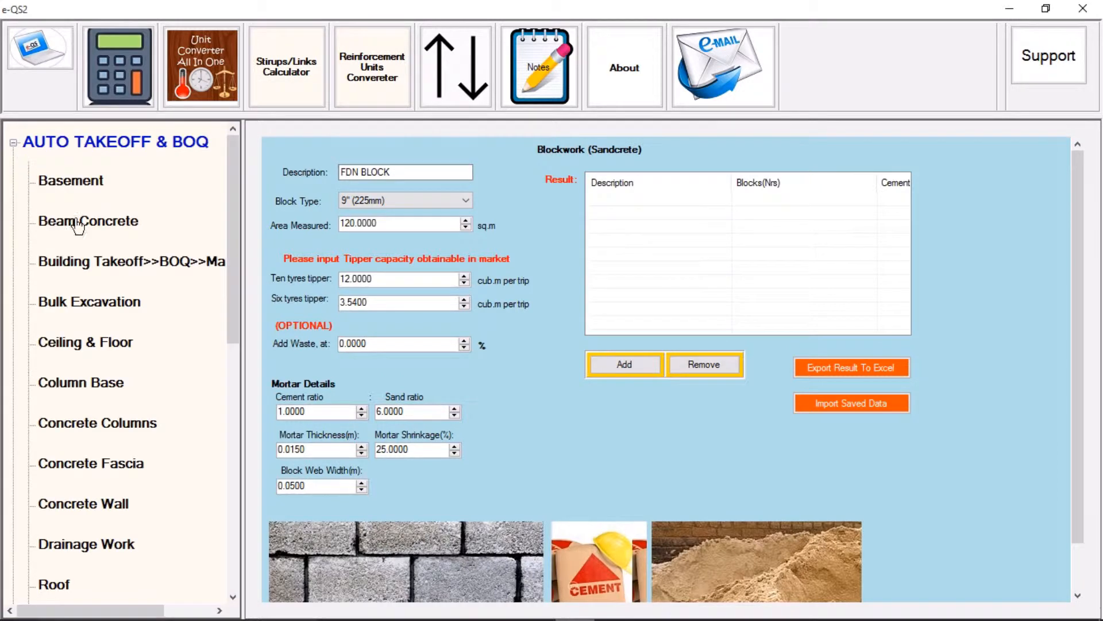
click(14, 143)
click(12, 183)
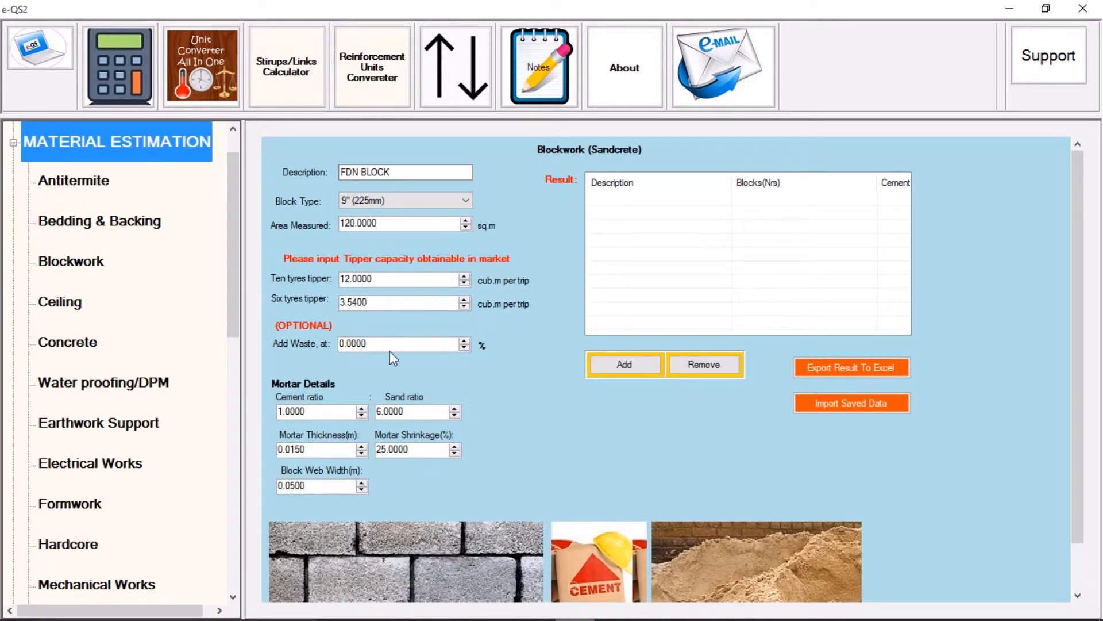
click(354, 343)
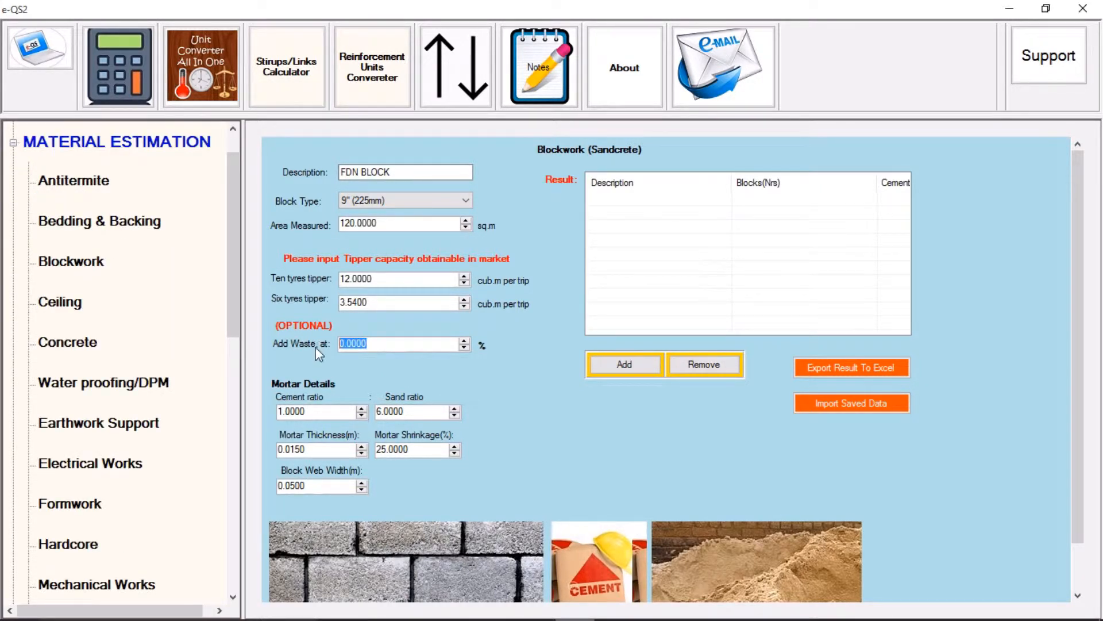
- Set the foundation block's measured area to 1 sq.m and add it to the results without waste
drag(381, 224, 324, 226)
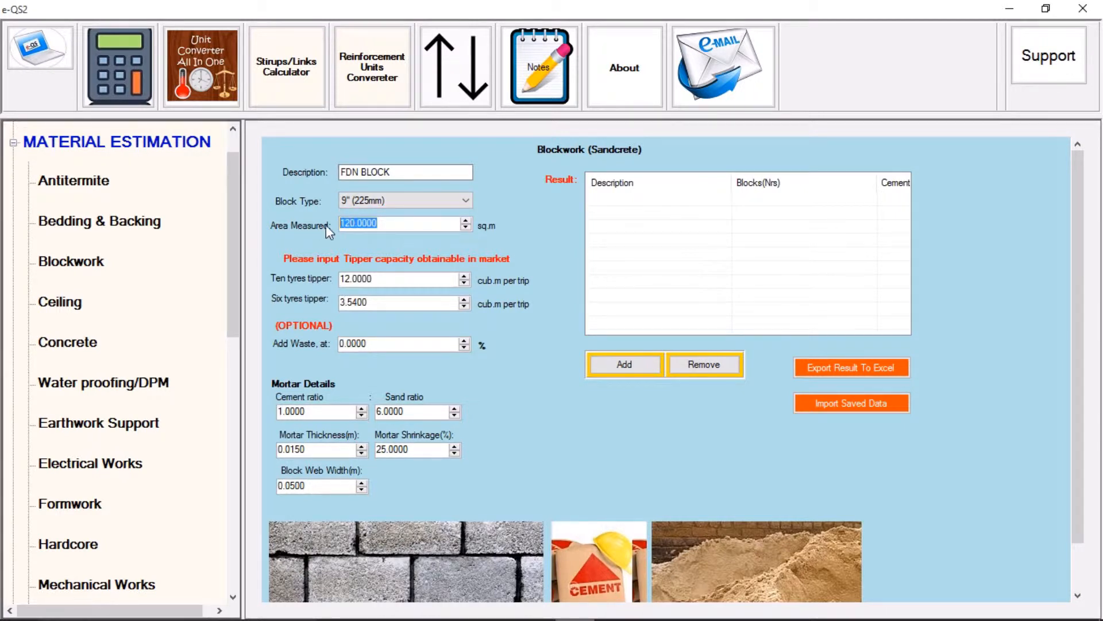
text(1)
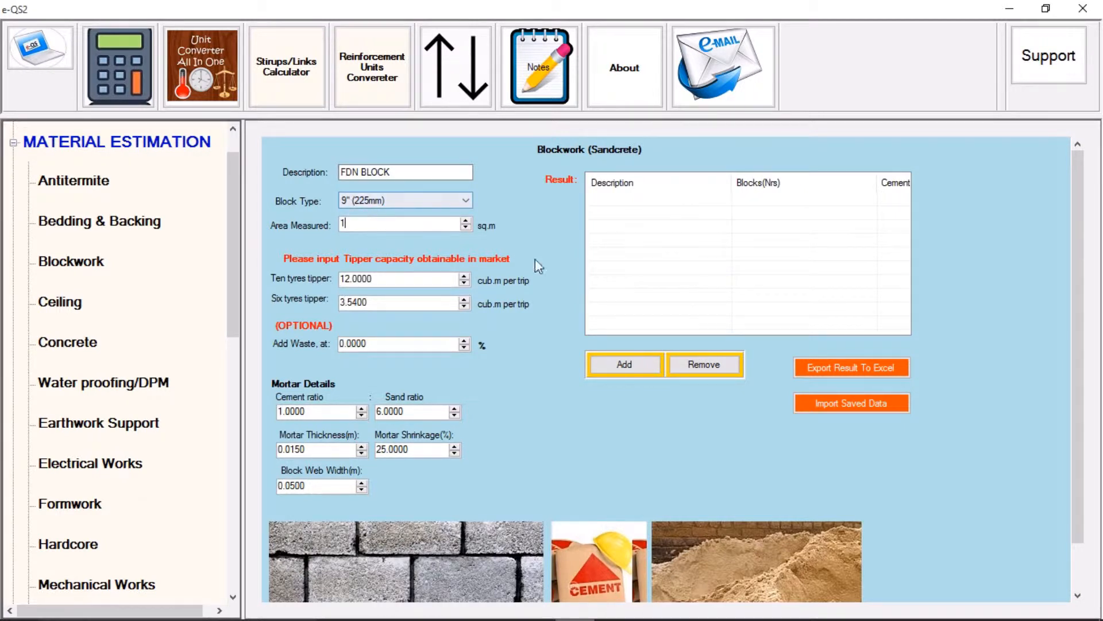
click(376, 344)
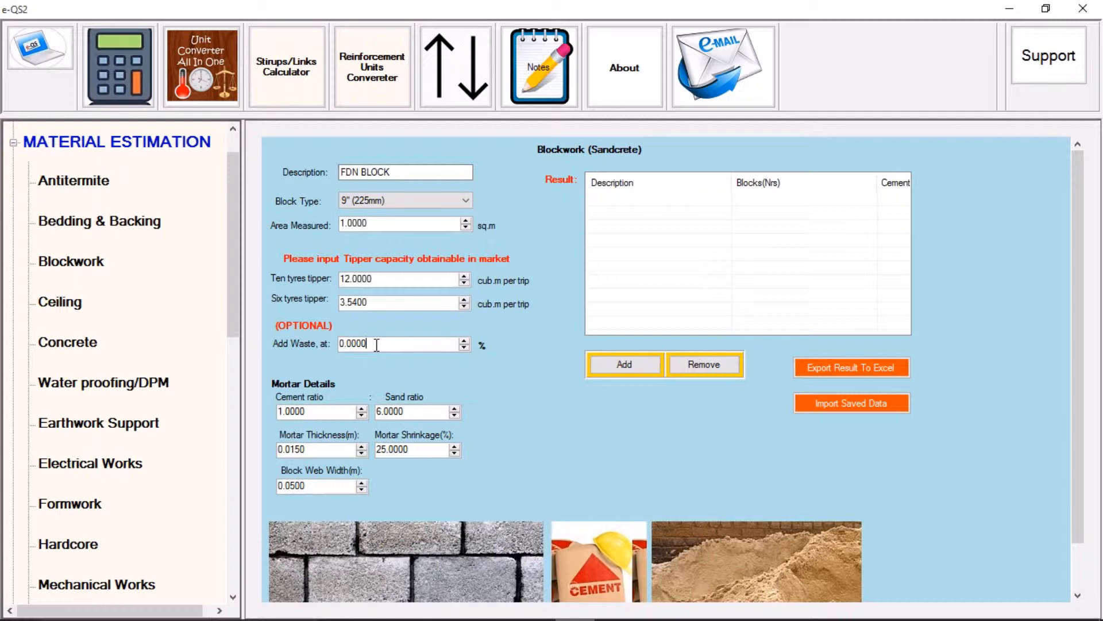
click(640, 367)
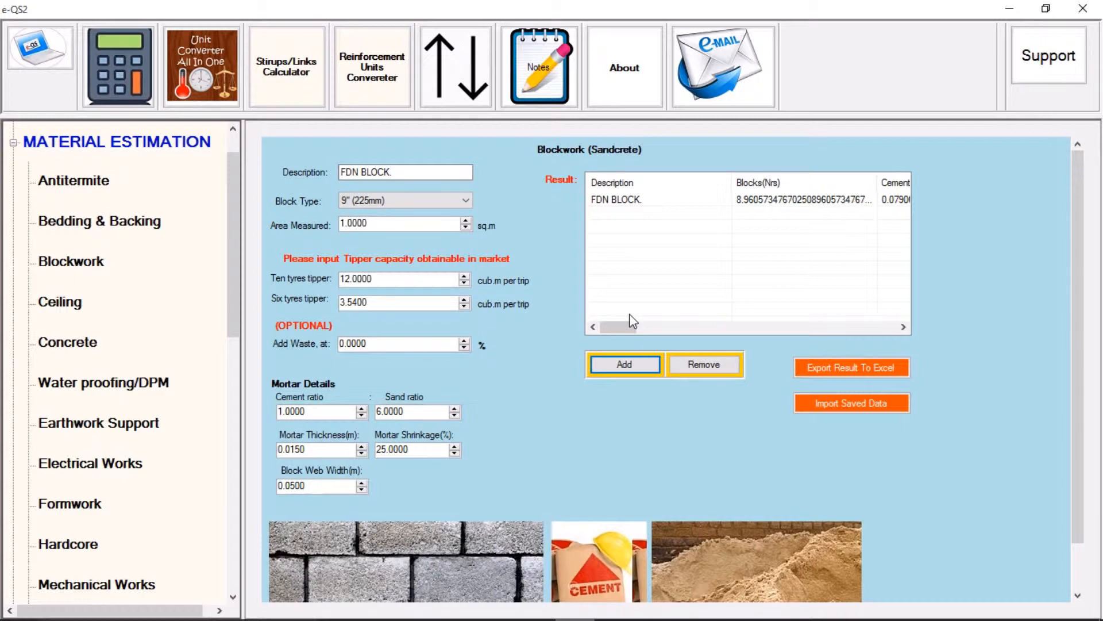
- Set the added waste to 10% and add the 1 sq.m foundation block to the results again
click(390, 347)
drag(389, 347, 302, 348)
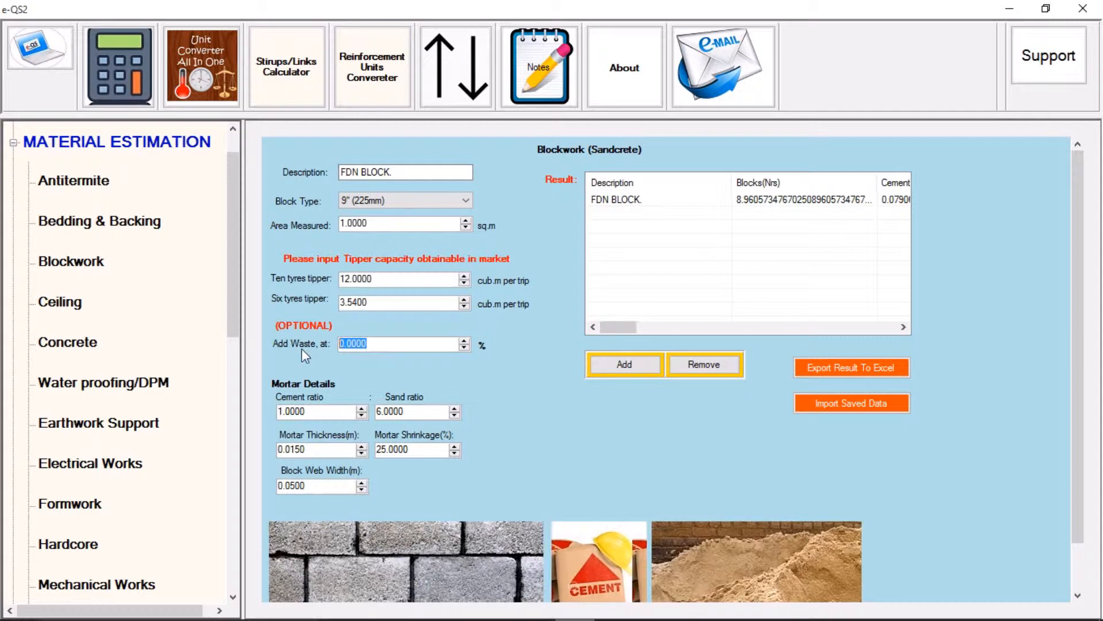
text(10)
click(656, 365)
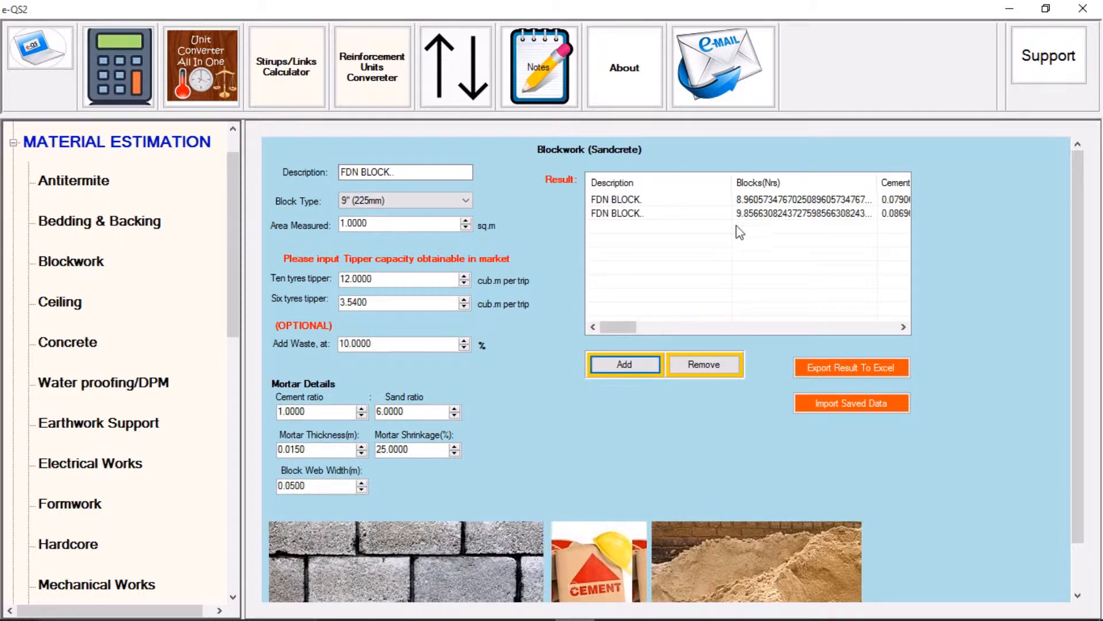
- Compare the block quantities and waste inputs of the two FDN BLOCK results by selecting each row
click(756, 214)
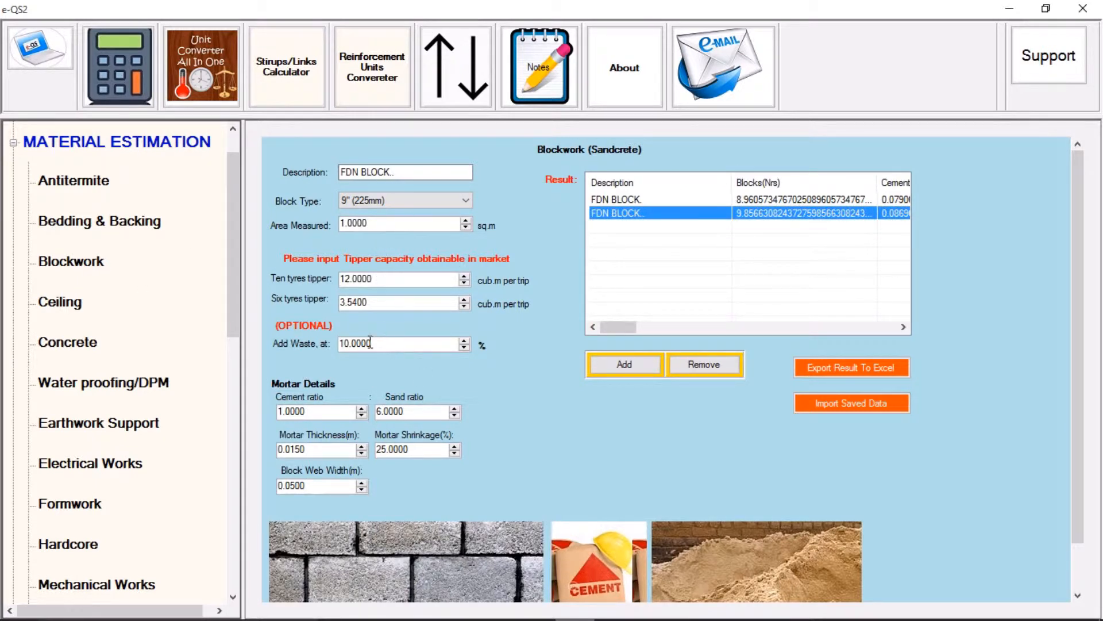
click(767, 199)
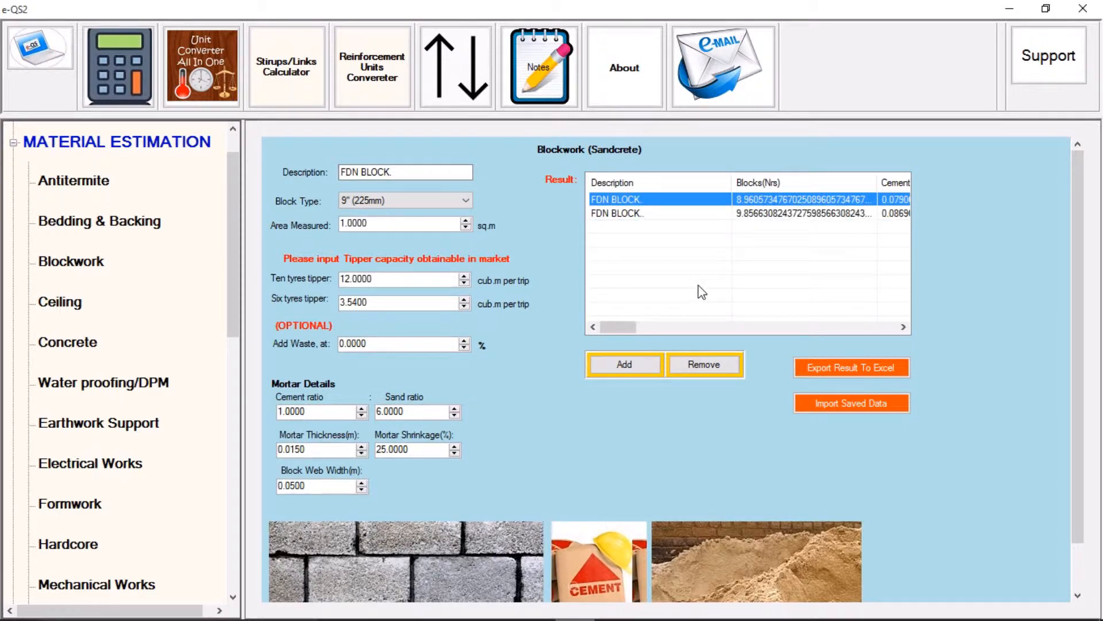
click(635, 216)
click(378, 347)
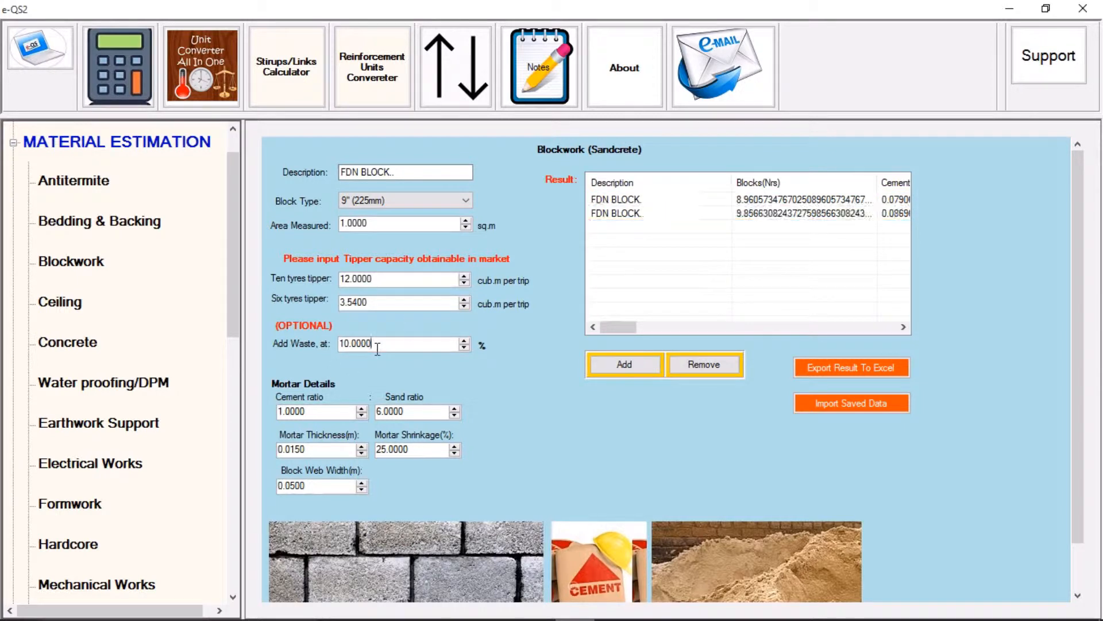
click(758, 216)
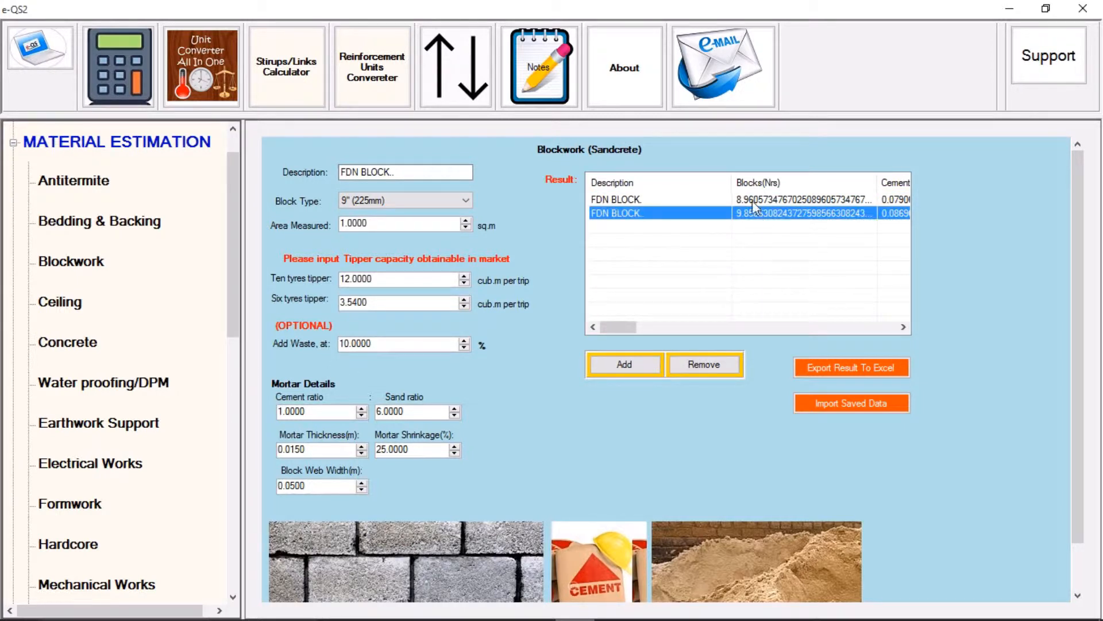
- Remove both 1 sq.m FDN BLOCK entries from the blockwork results
click(753, 199)
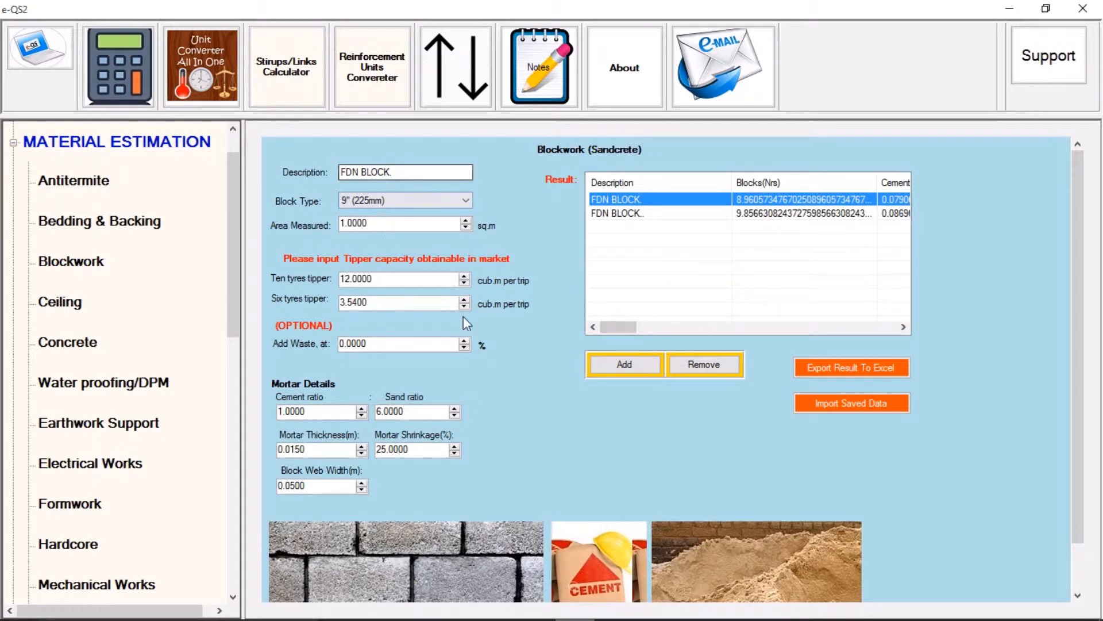
click(710, 371)
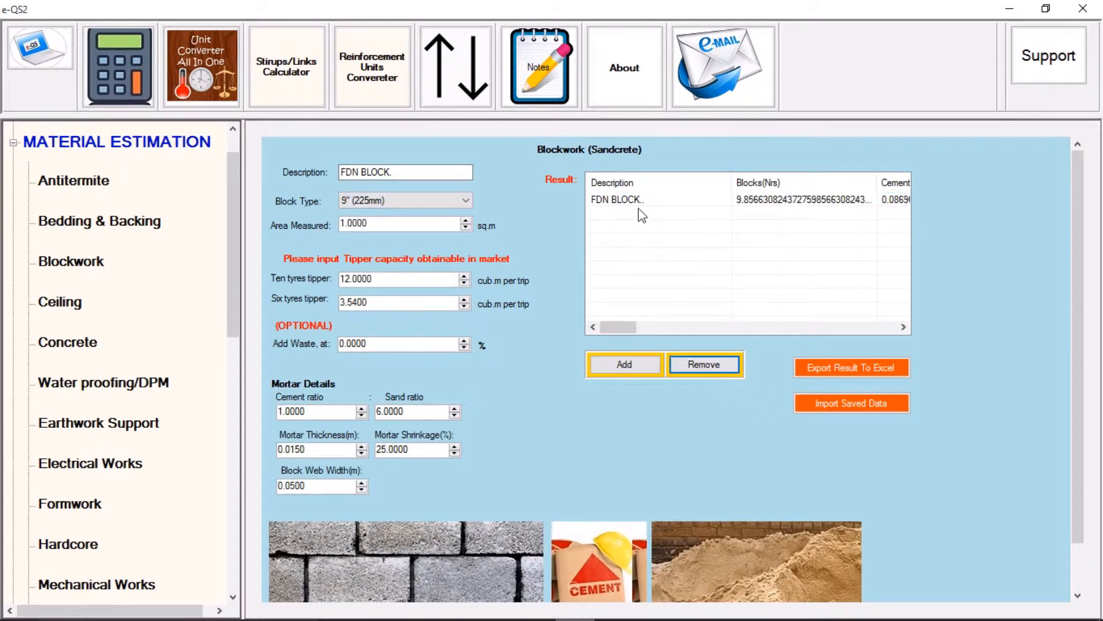
click(632, 202)
click(703, 364)
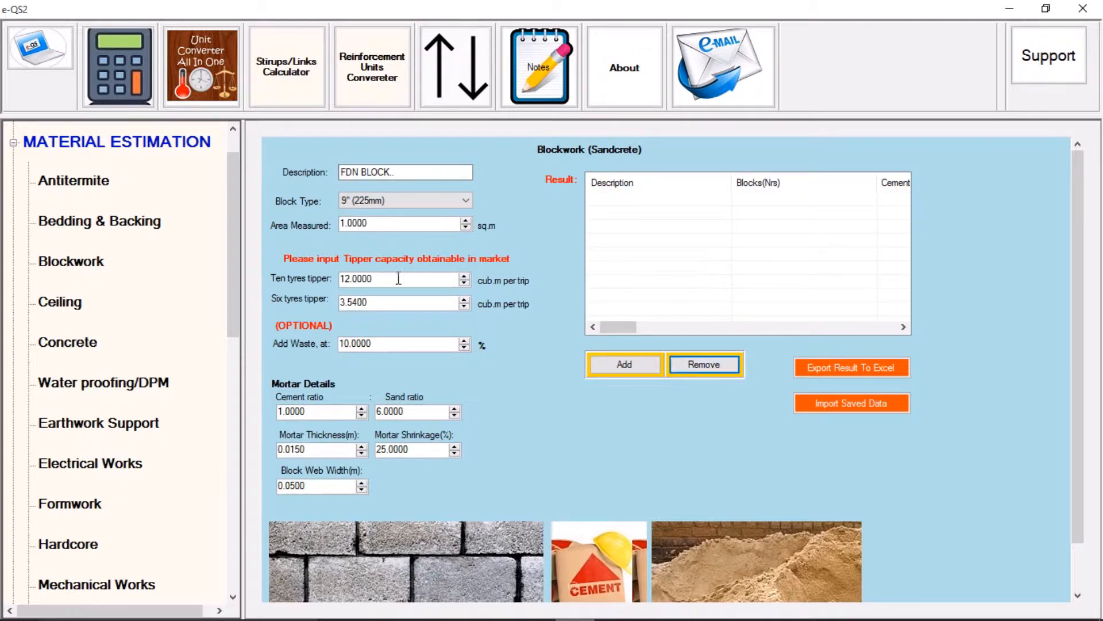
- Set the foundation block's measured area to 120 sq.m and check the mortar ratios, thickness, shrinkage and block web width
click(374, 224)
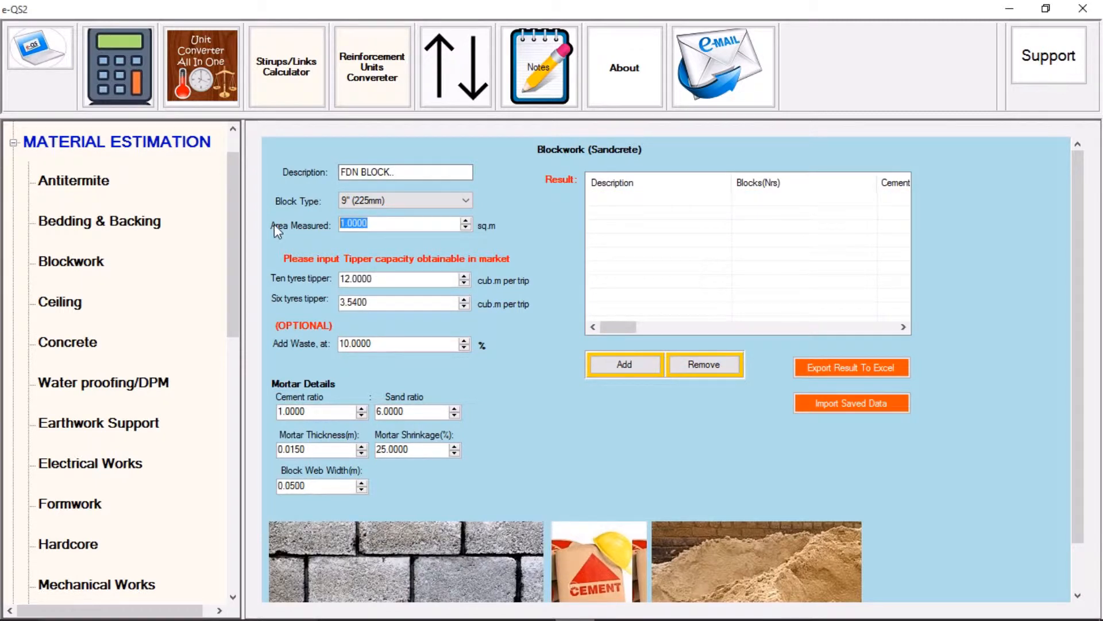
text(120)
click(314, 413)
drag(328, 408, 263, 408)
drag(419, 411, 330, 405)
click(315, 452)
double_click(315, 452)
double_click(401, 450)
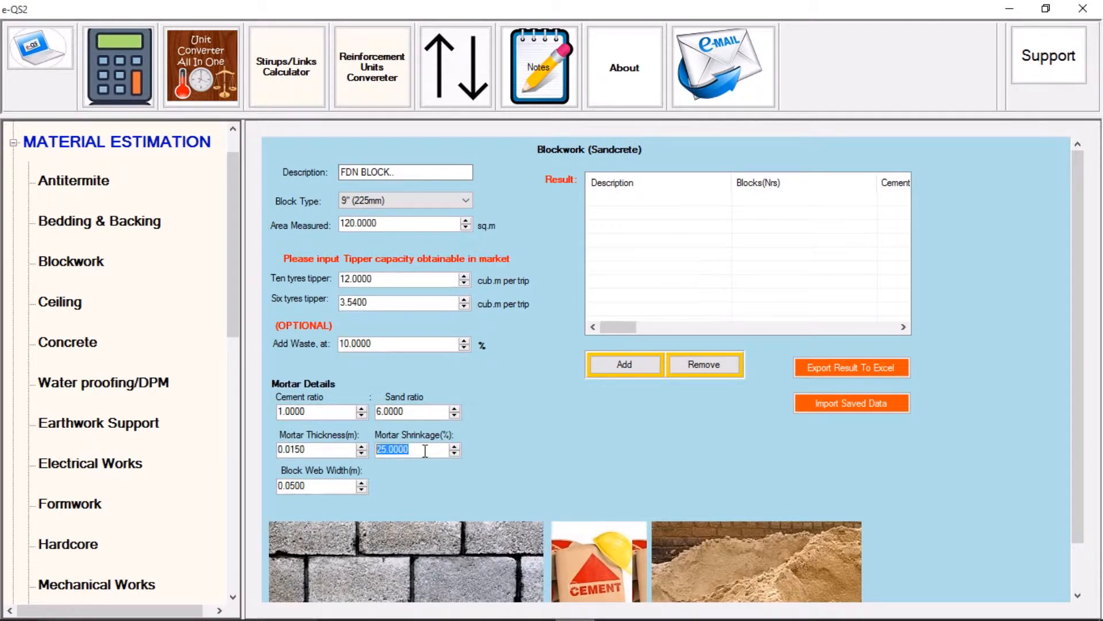
double_click(314, 488)
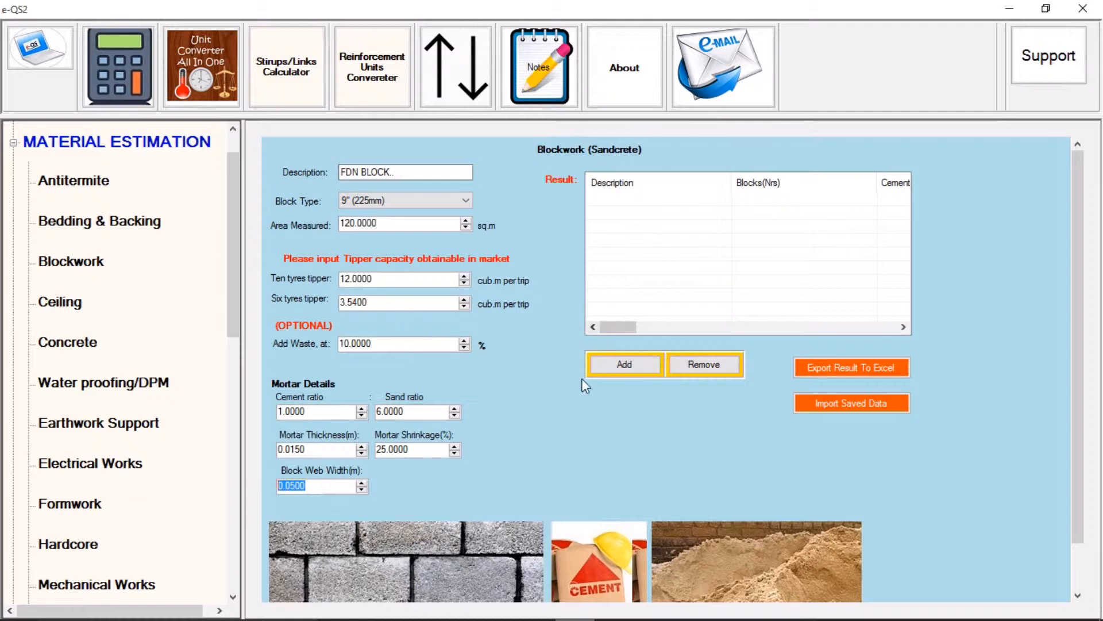
- Add the foundation block item to the results and examine its material quantities across the result columns
click(639, 368)
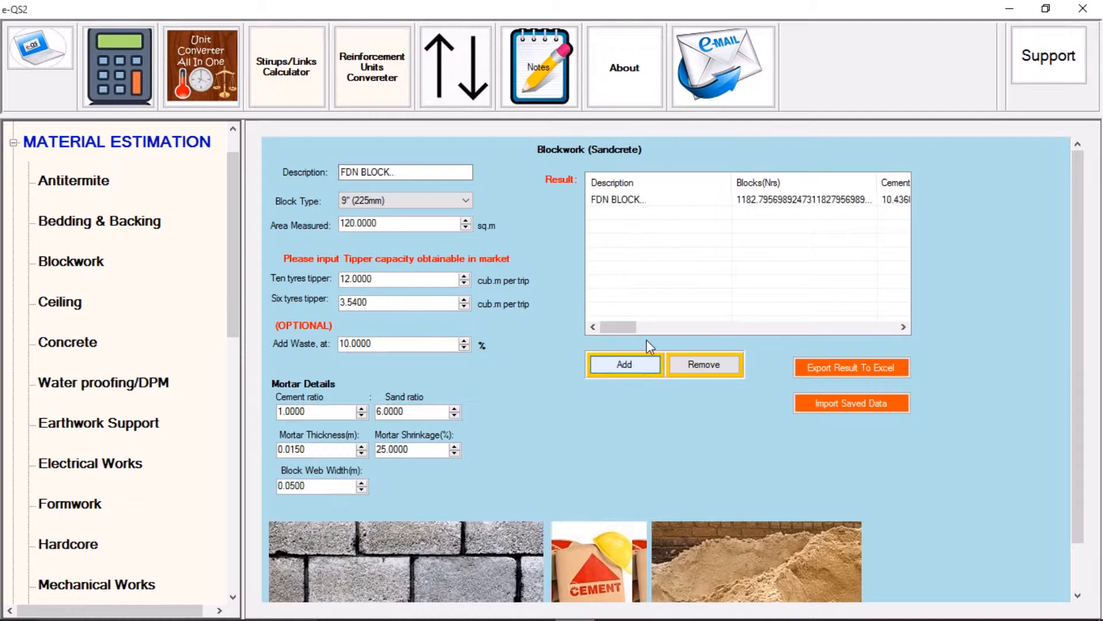
click(647, 201)
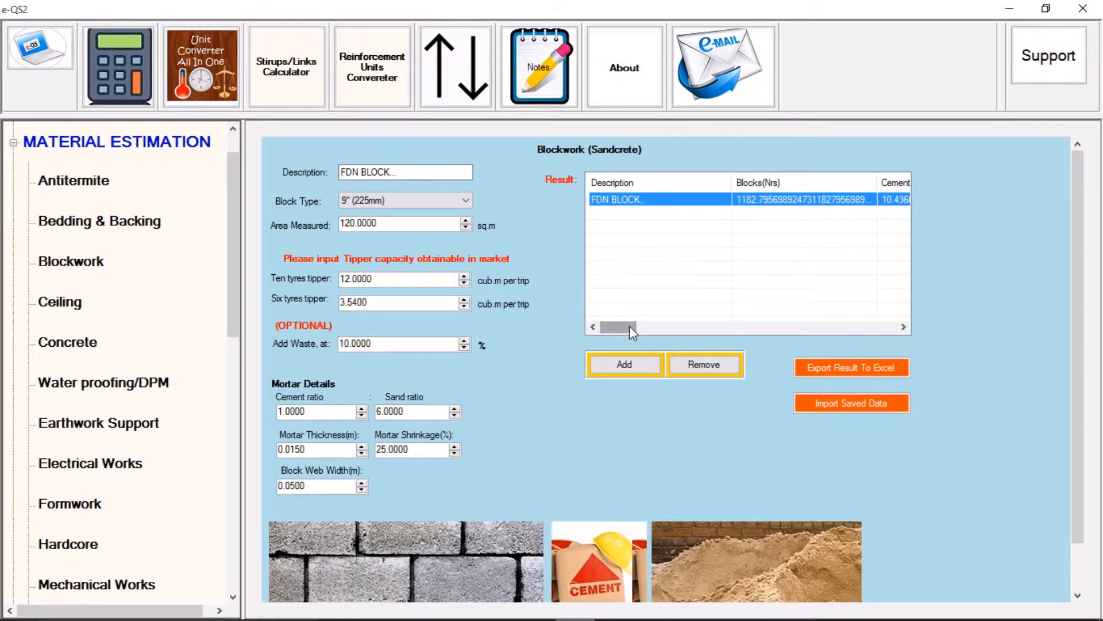
drag(629, 325, 608, 318)
- Replace the description with EXT. BLCK SUPERSTRUCTURE and change the block type to 6" (150mm)
click(432, 173)
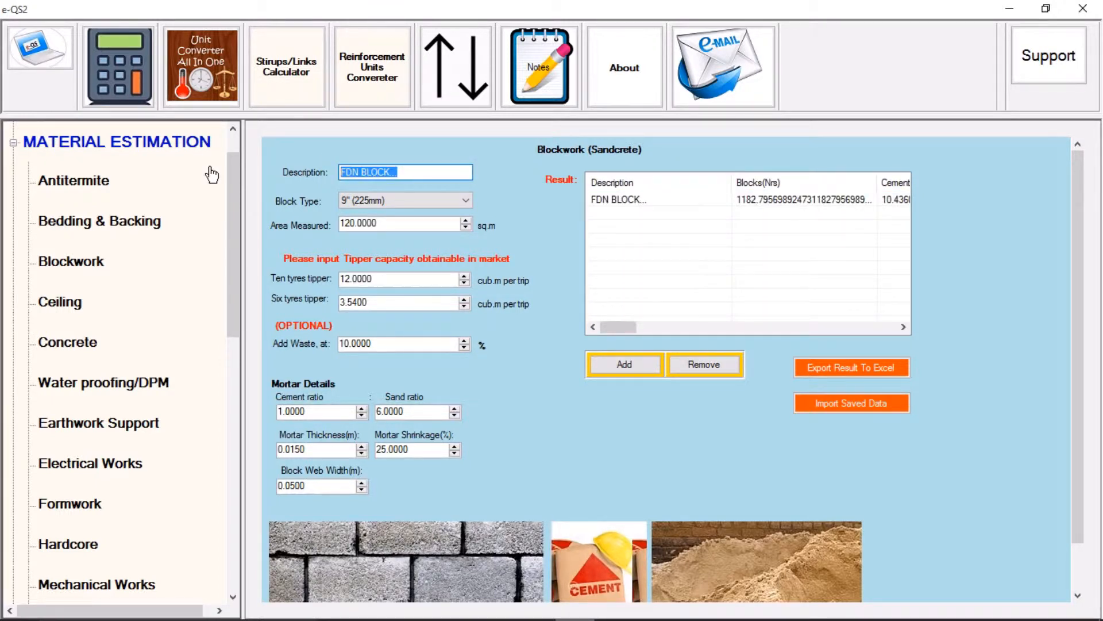
text(EXT)
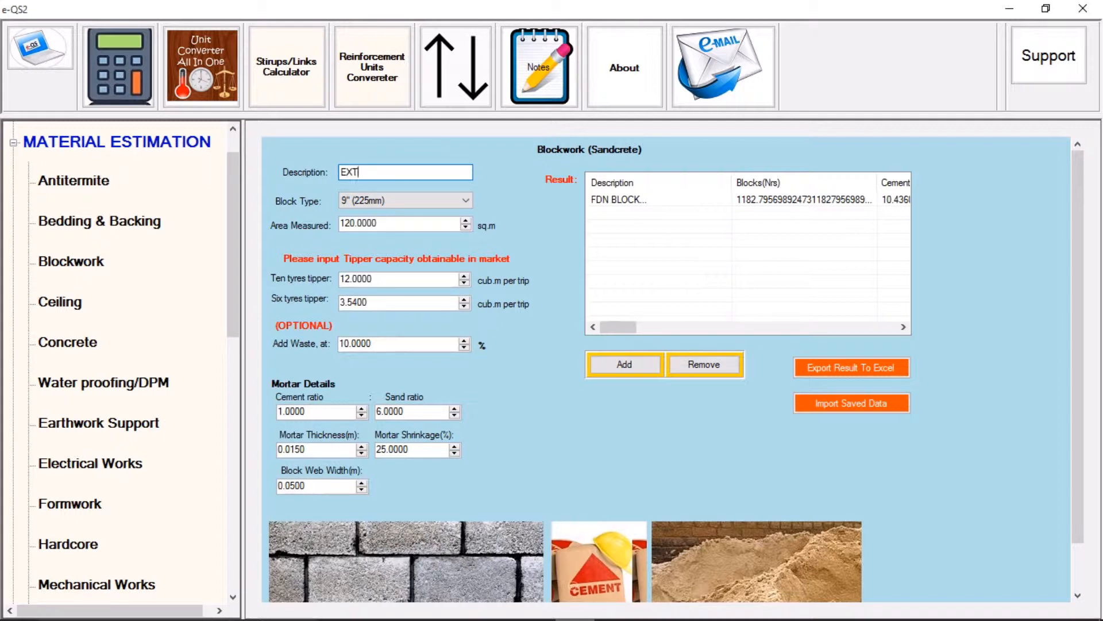
text(. BLCK SUPERSTRUCT)
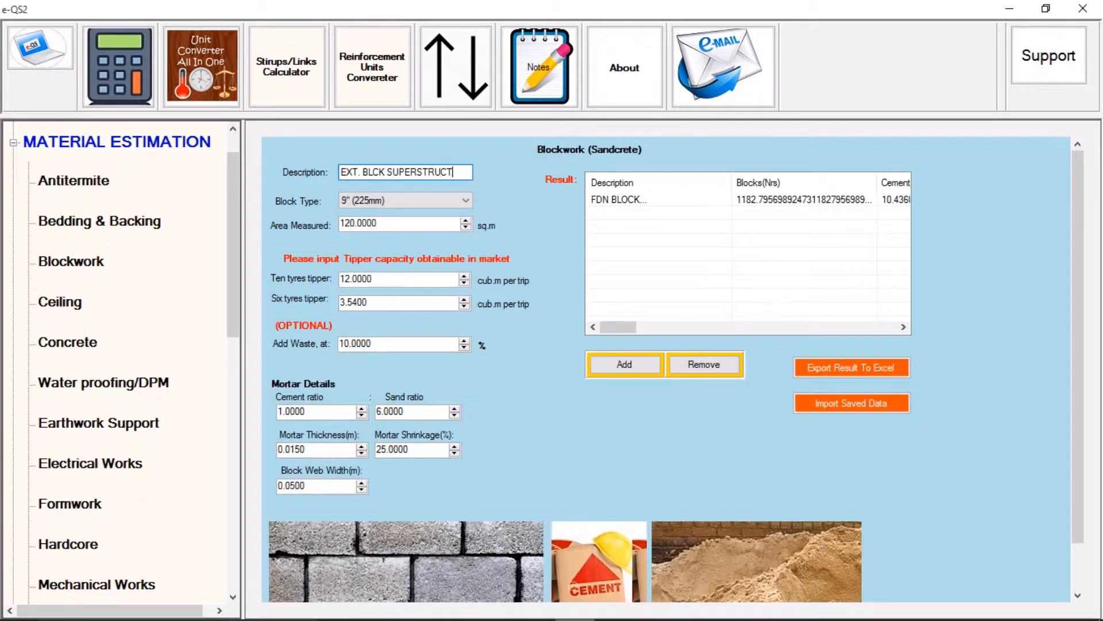
text(URE)
click(399, 202)
click(387, 226)
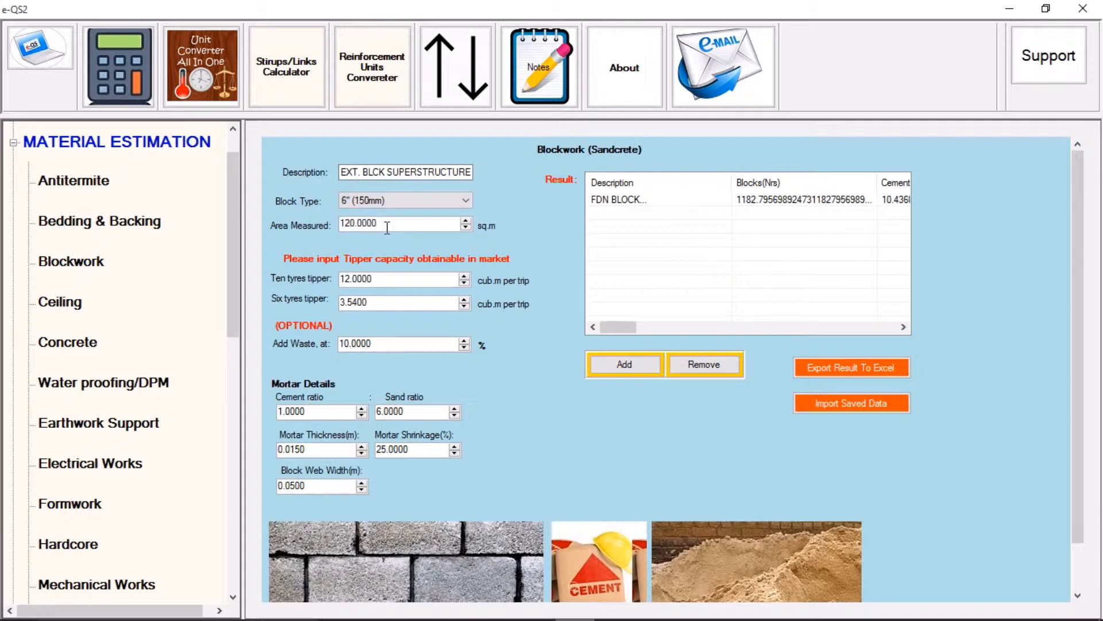
- Set the measured area to 250 sq.m and add the external superstructure blockwork to the results
drag(394, 226, 268, 225)
text(250)
click(435, 345)
double_click(391, 349)
click(622, 363)
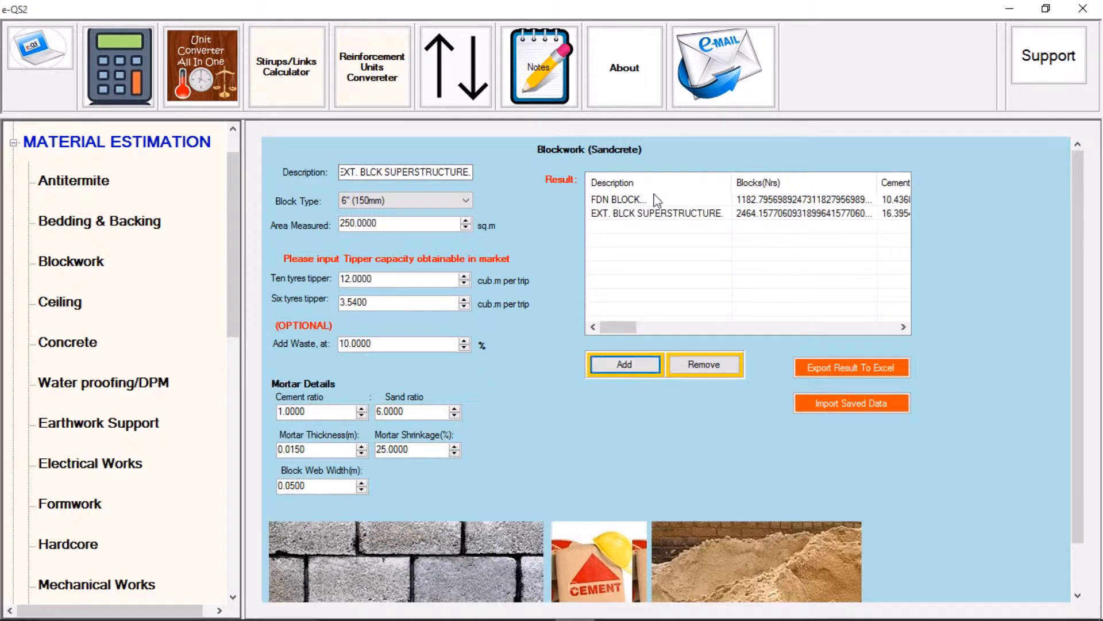
- Select the external superstructure result and examine its block and cement quantities across the result columns
click(650, 215)
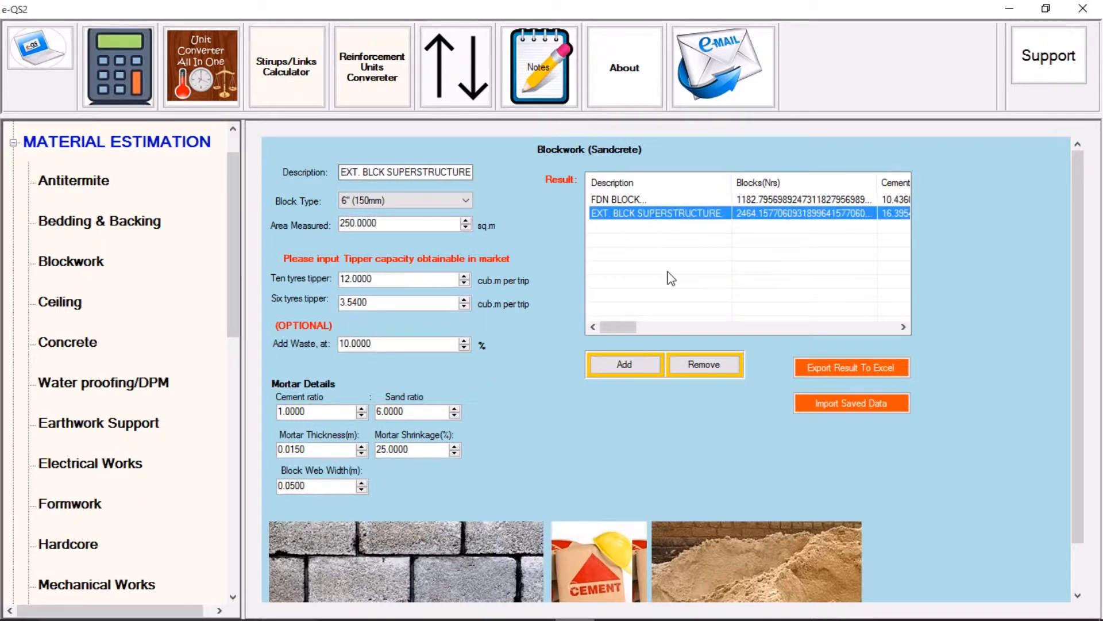
drag(623, 324, 636, 332)
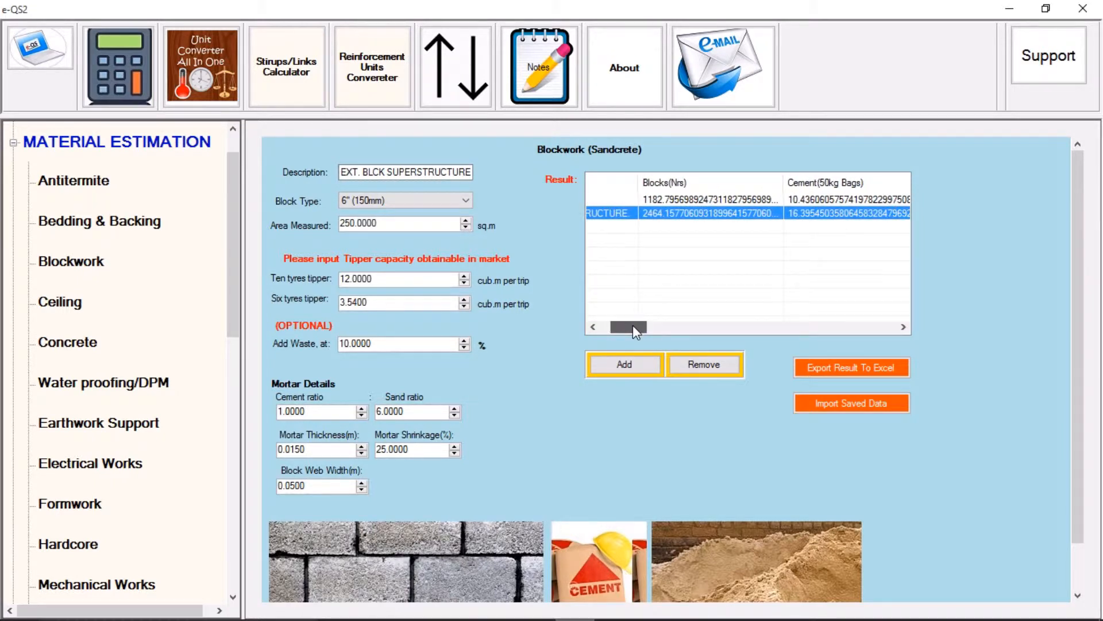
drag(635, 326, 577, 310)
- Replace the description with PARAPET WALL, set the measured area to 15 sq.m and add the item to the results
click(421, 172)
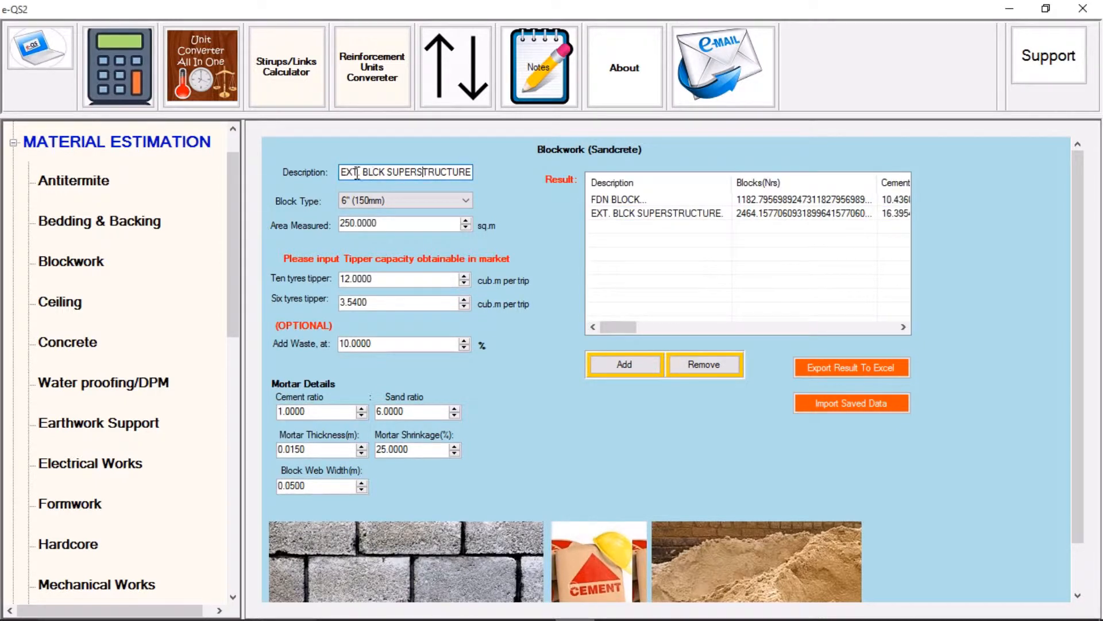
drag(343, 173, 653, 173)
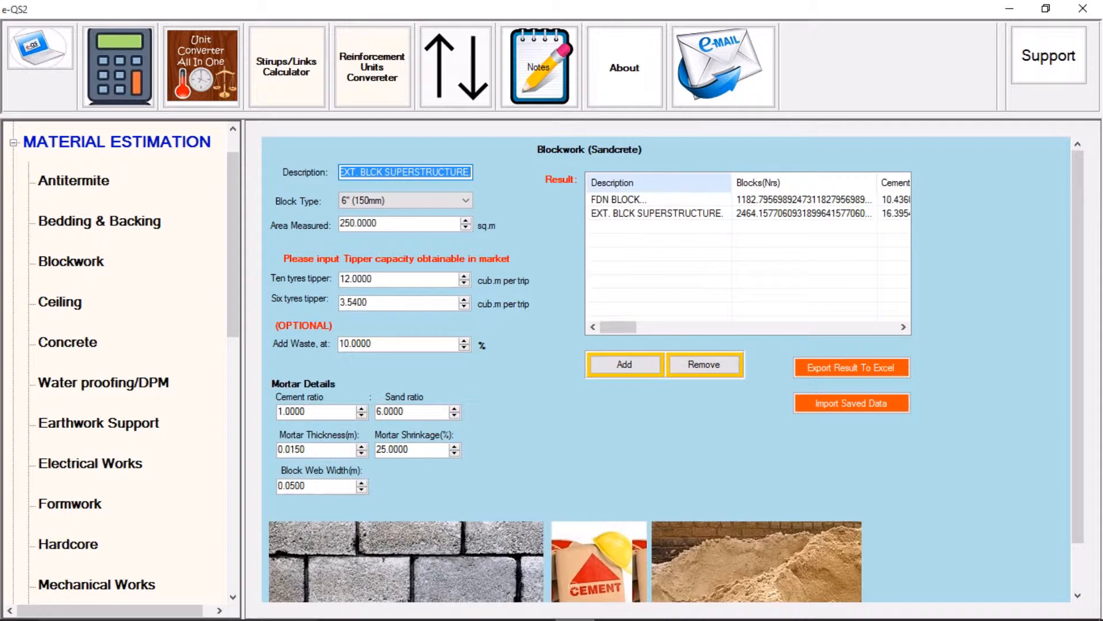
text(PARAPET )
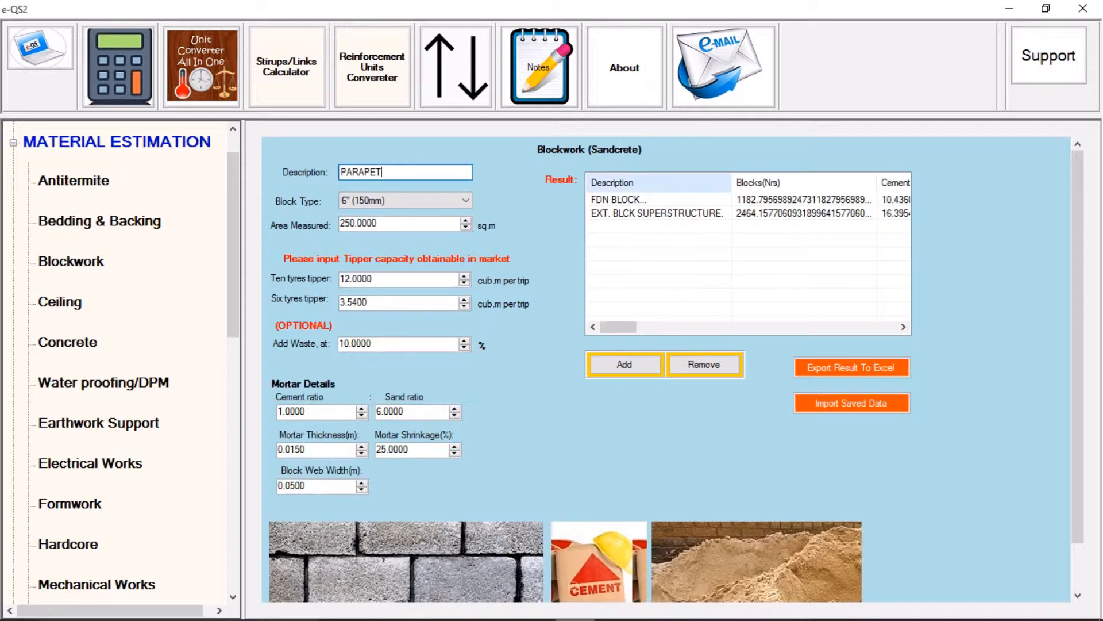
text(WALL)
double_click(361, 226)
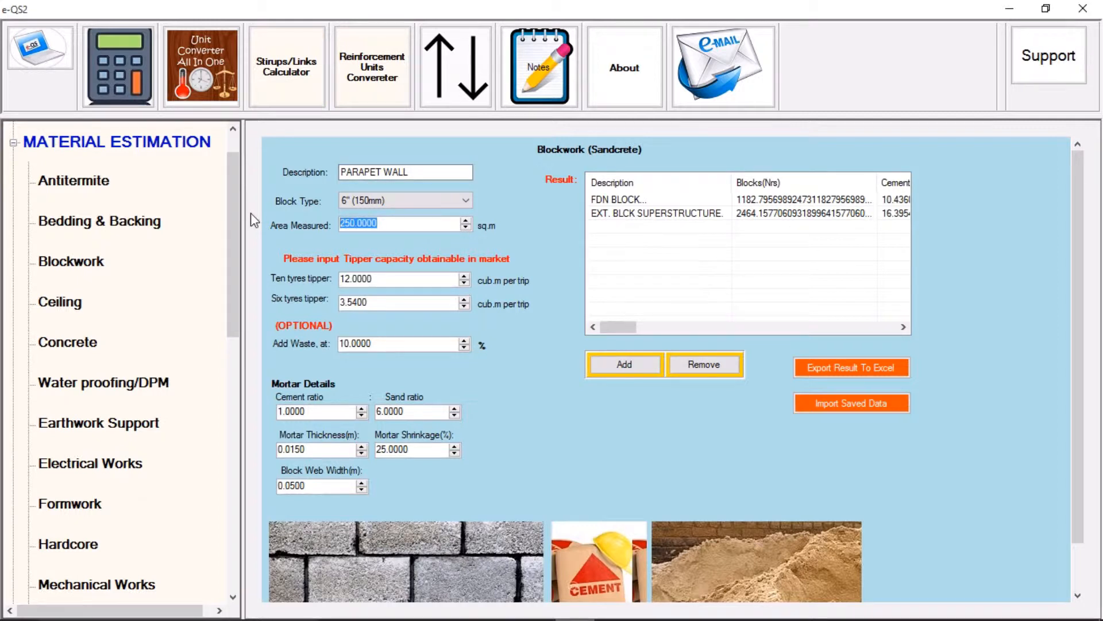
text(15)
click(598, 368)
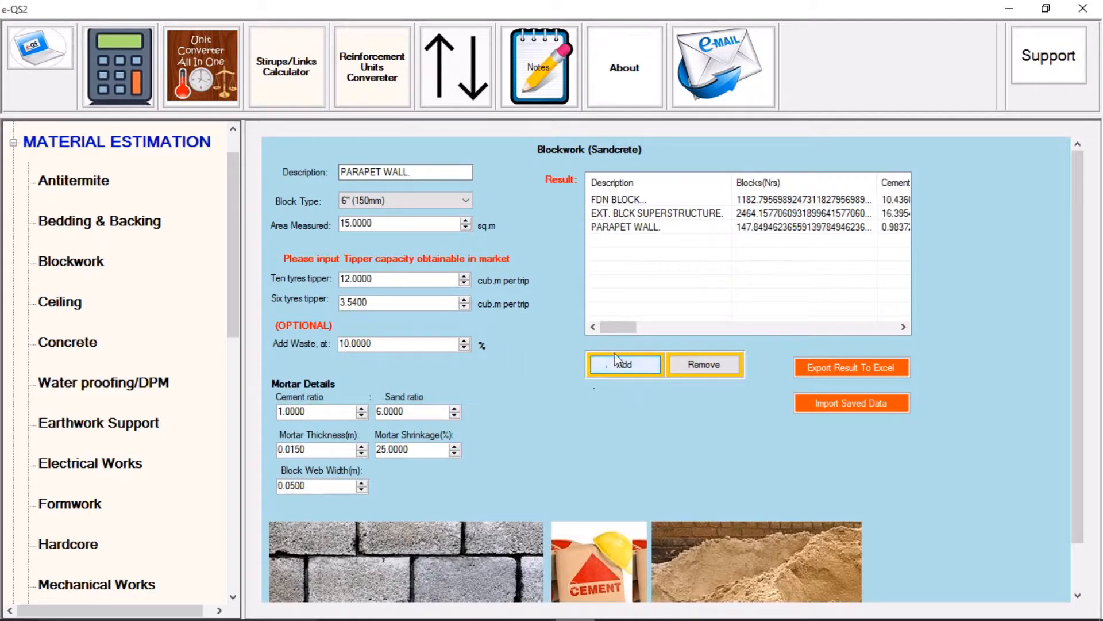
- Select the parapet wall result and examine its block and cement quantities across the result columns
click(645, 229)
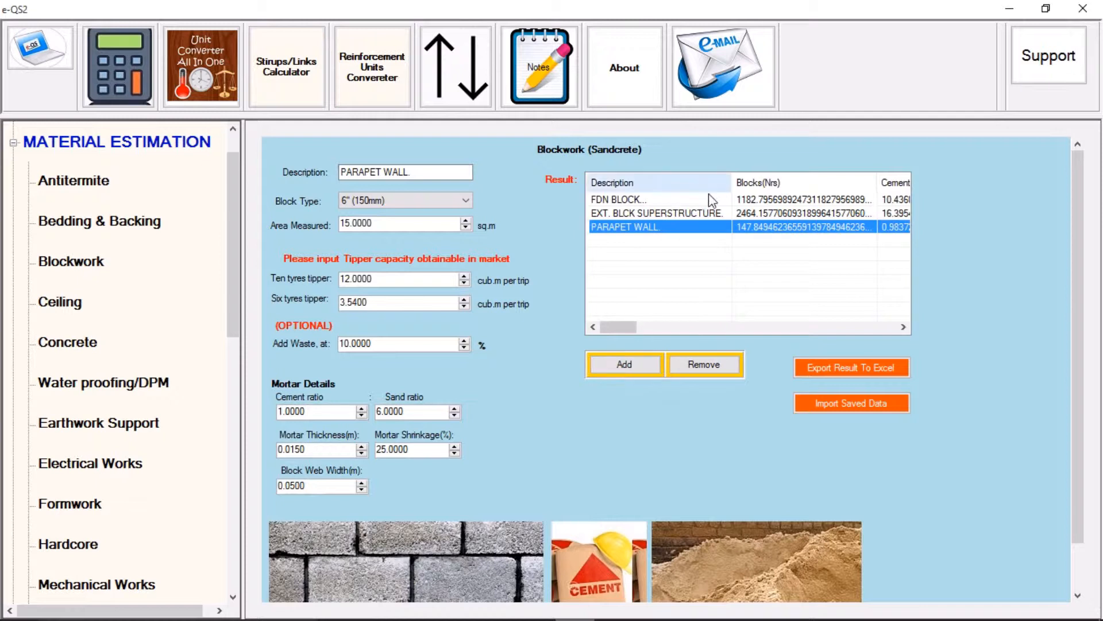
scroll(802, 232, right, 1)
scroll(802, 233, right, 5)
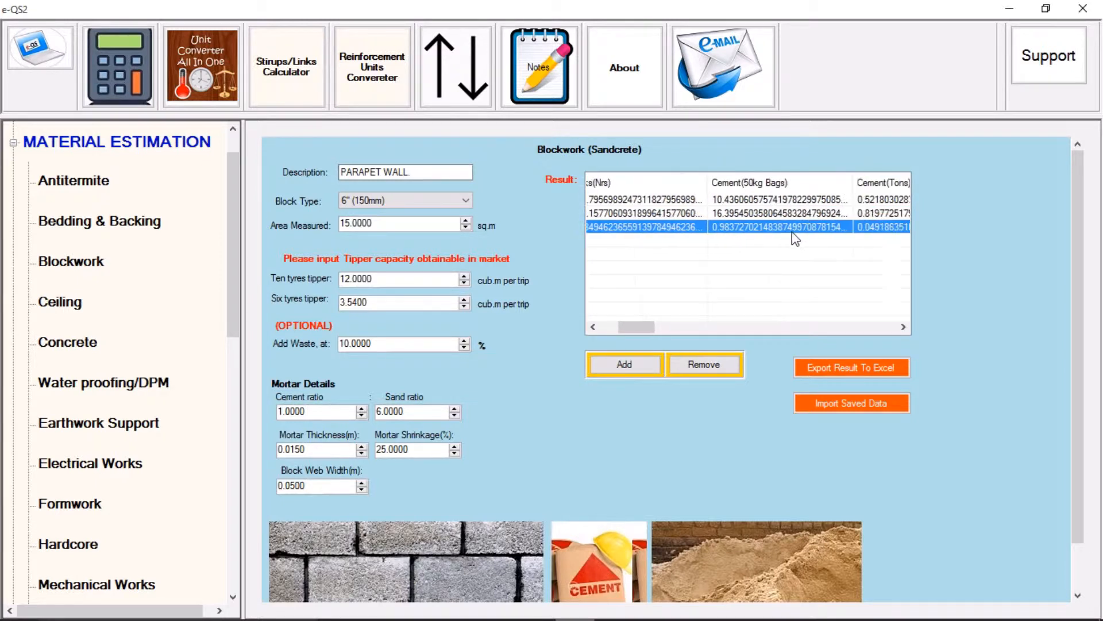
scroll(794, 241, left, 4)
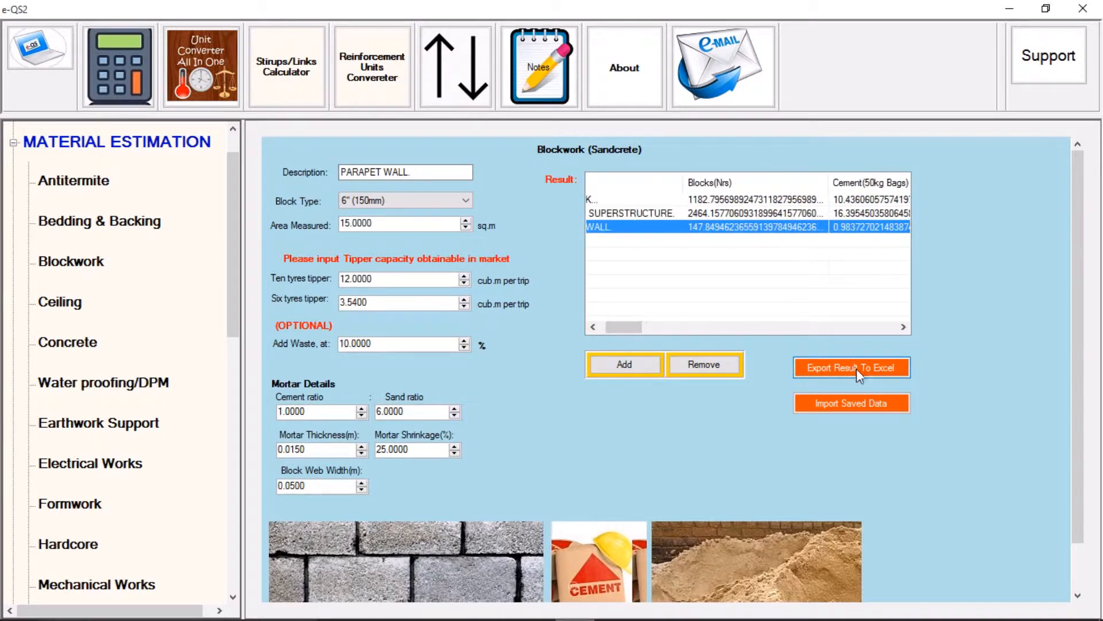
scroll(606, 322, left, 2)
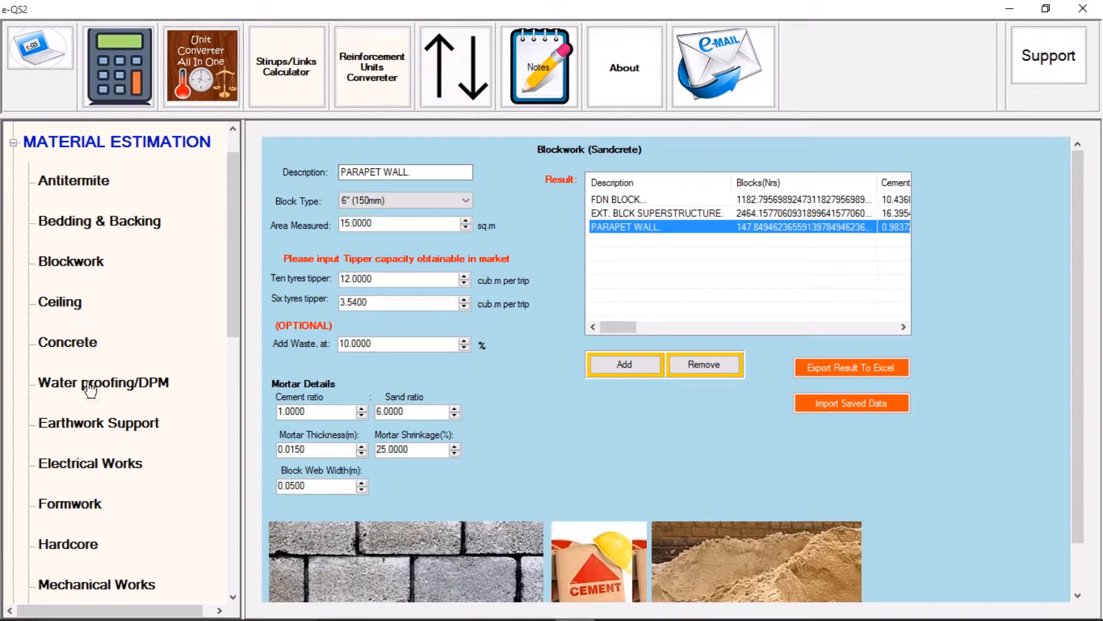
- Open the Concrete material estimation and enter BLINDING as the description
click(75, 345)
click(405, 171)
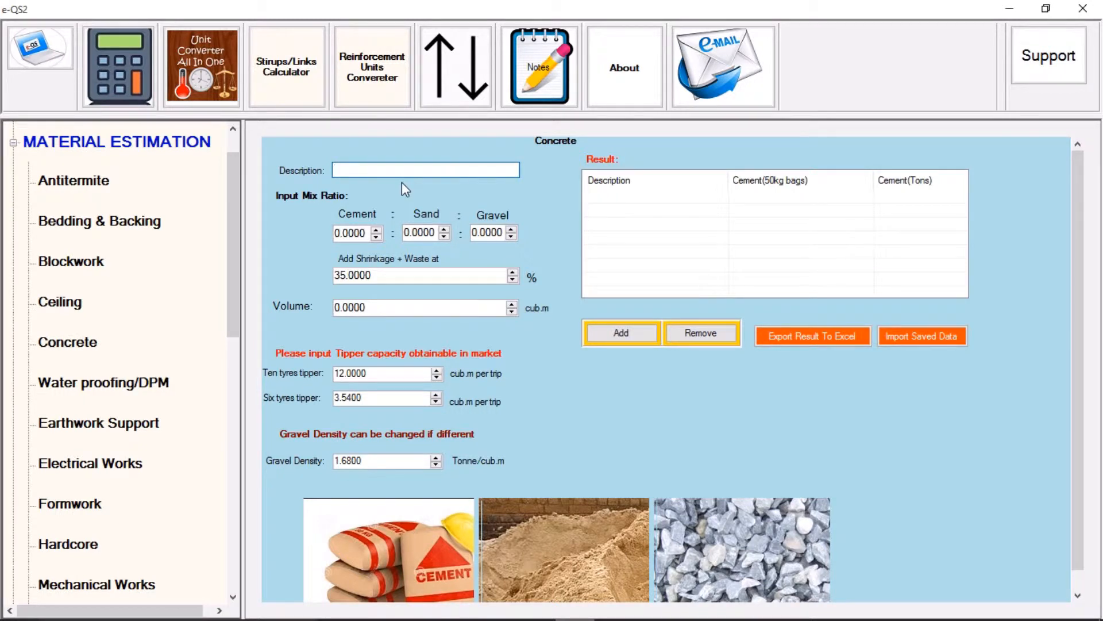
text(BLINDING)
- Set the blinding concrete's cement, sand and gravel mix ratio to 1:4:7
double_click(366, 235)
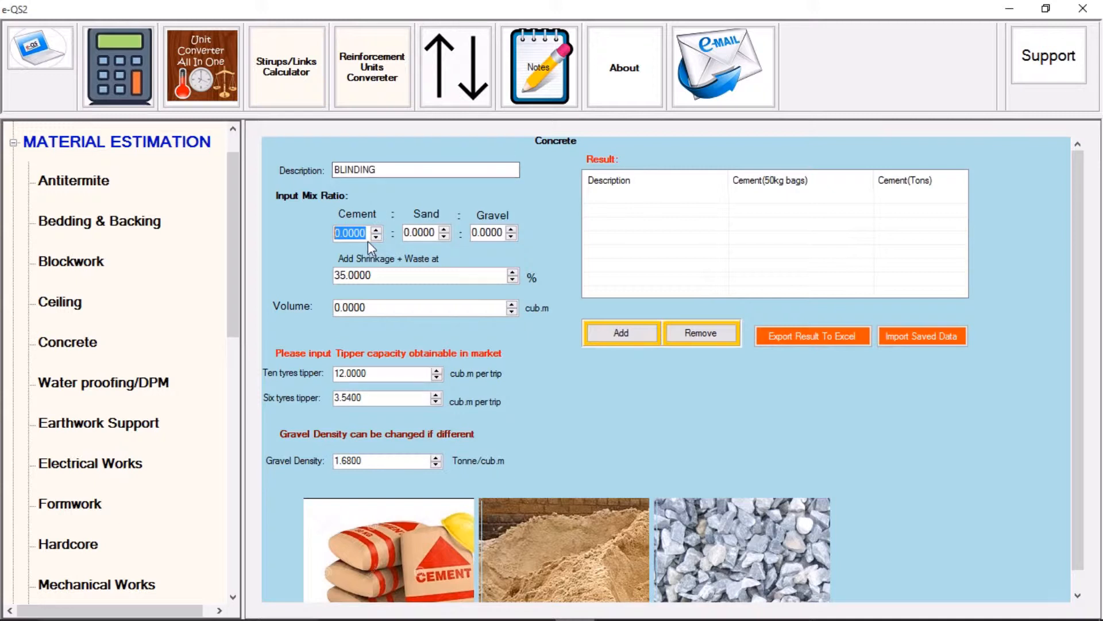
click(444, 229)
text(3)
text(4)
drag(504, 231, 432, 240)
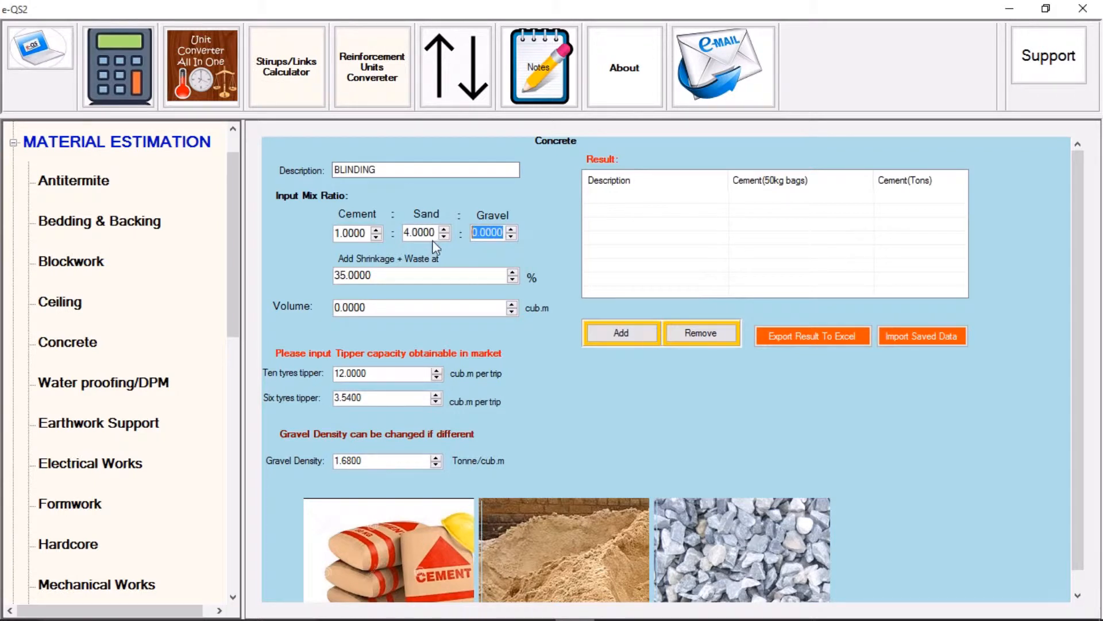
text(7)
- Leave the shrinkage and waste allowance at 35% and set the blinding volume to 4 cub.m
click(370, 308)
drag(386, 277, 317, 276)
click(512, 274)
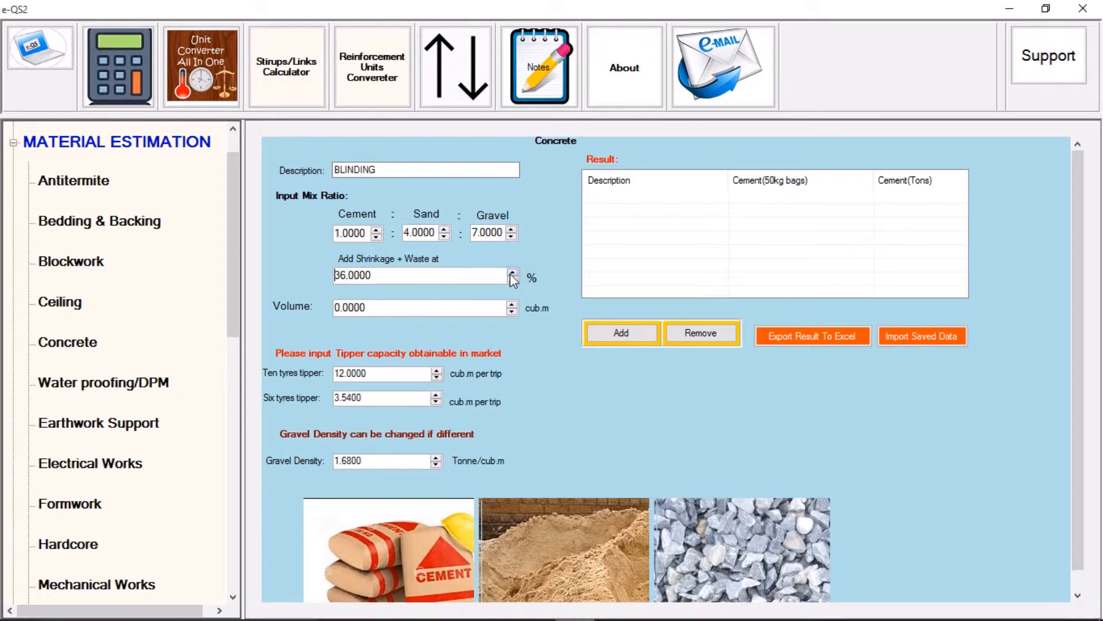
click(512, 279)
key(Tab)
text(4)
- Check the tipper capacities and gravel density, and add the blinding concrete to the results
click(377, 374)
drag(376, 374, 310, 380)
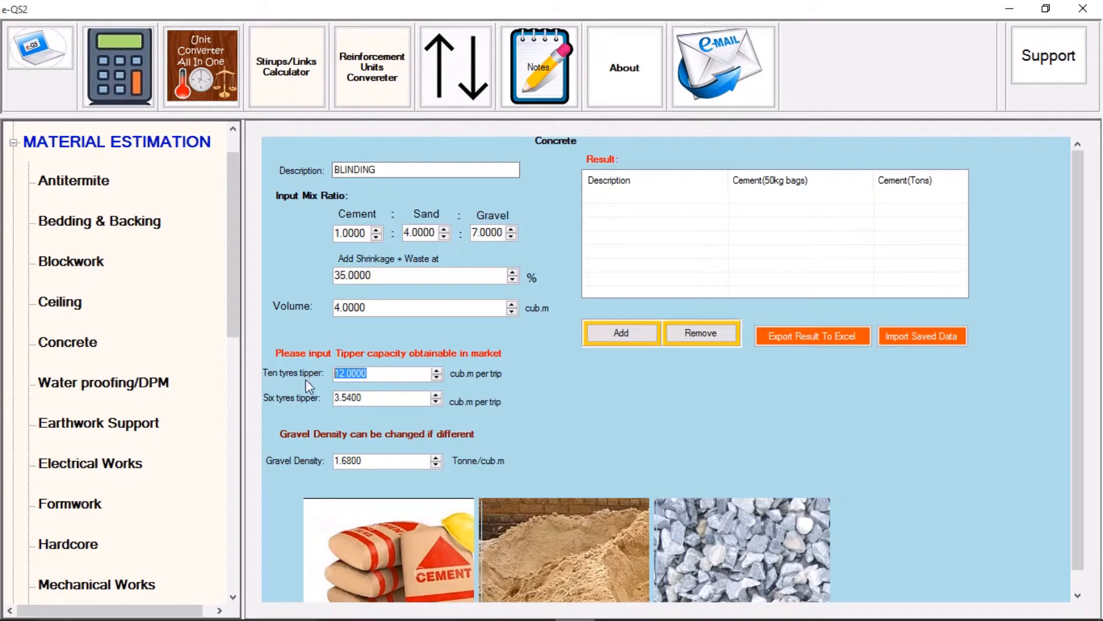
click(375, 373)
drag(395, 460, 318, 461)
click(387, 374)
click(379, 402)
click(613, 337)
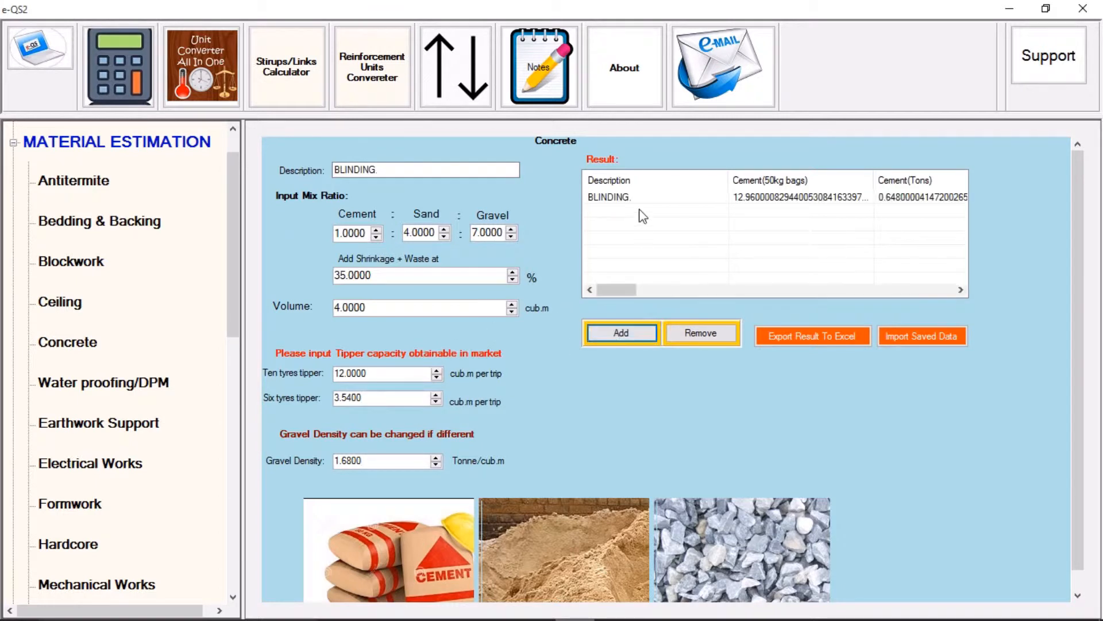
- Examine the blinding's cement, sand, gravel and water quantities across the result columns
drag(619, 293, 628, 290)
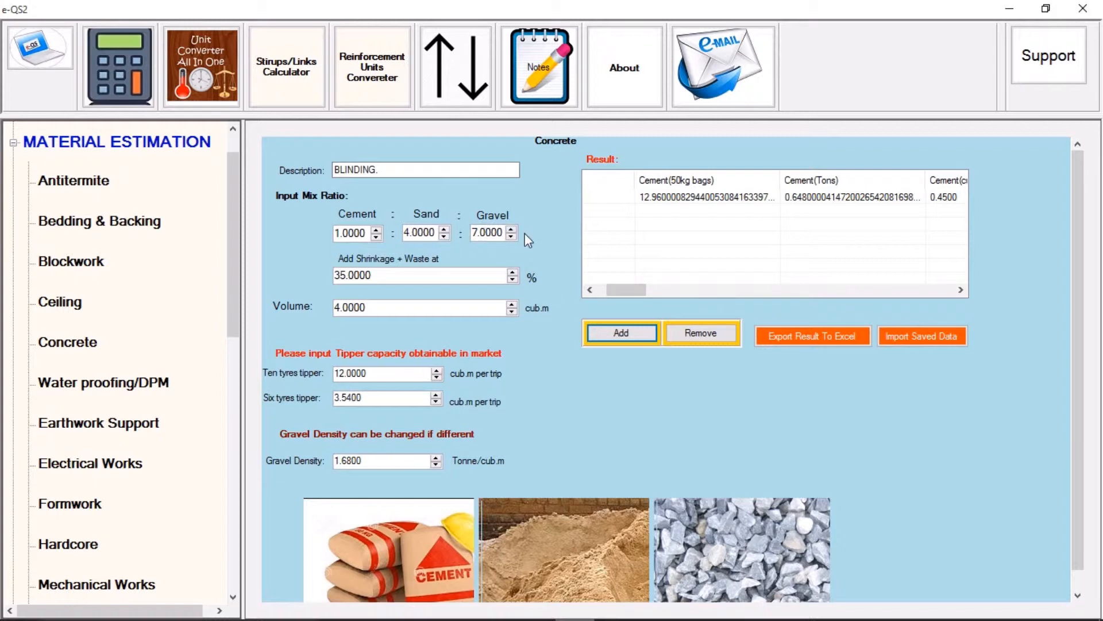
drag(625, 290, 629, 287)
scroll(628, 286, right, 5)
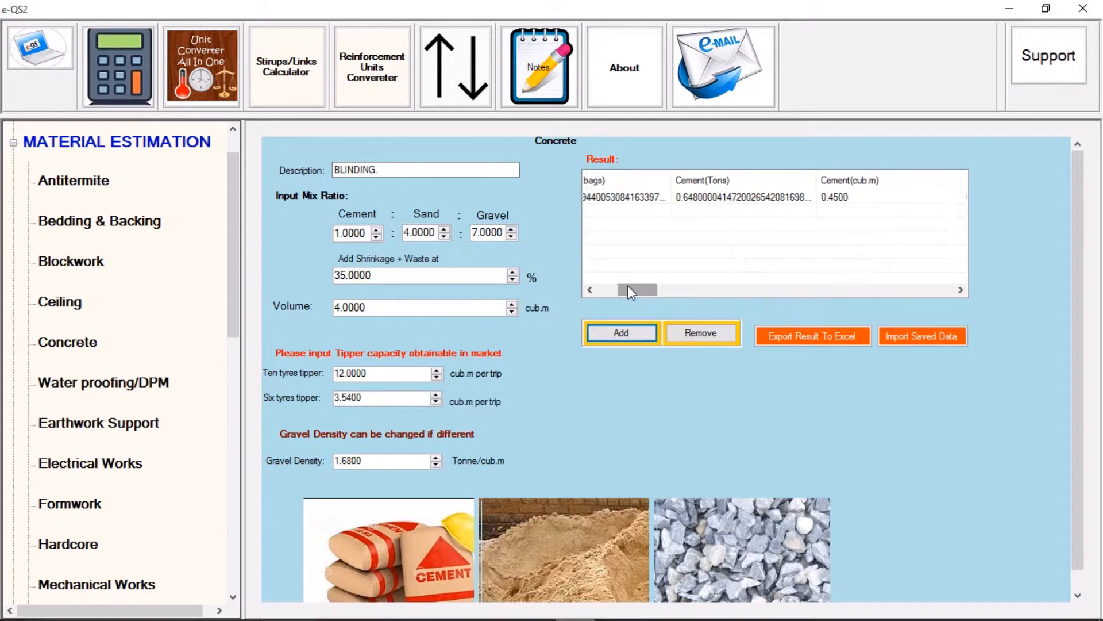
scroll(625, 284, left, 1)
scroll(626, 283, left, 3)
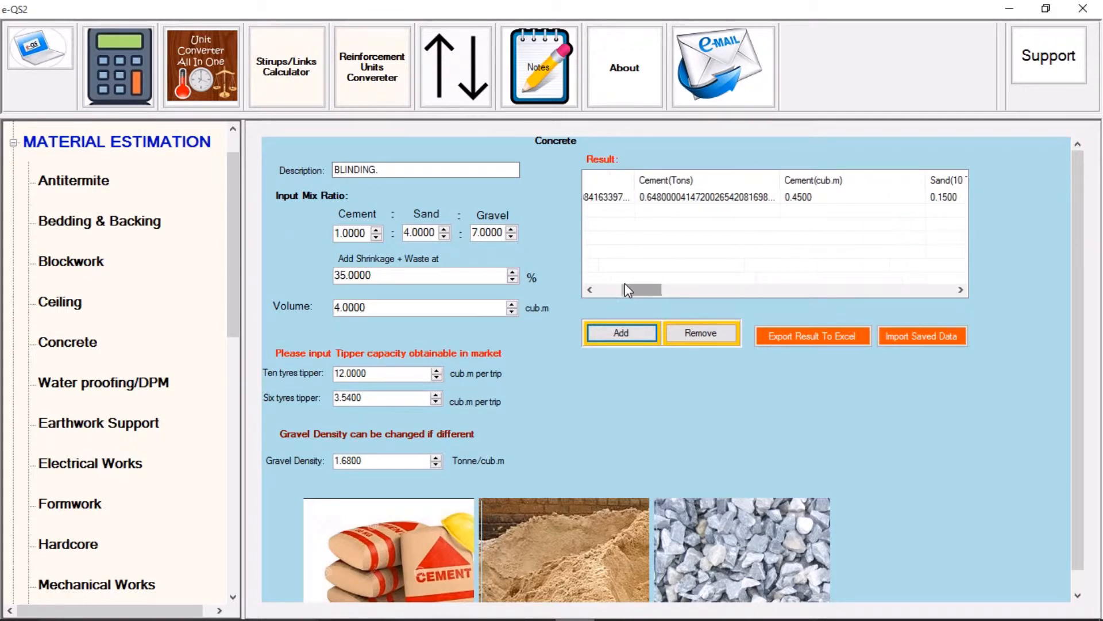
scroll(623, 281, right, 3)
scroll(626, 288, right, 4)
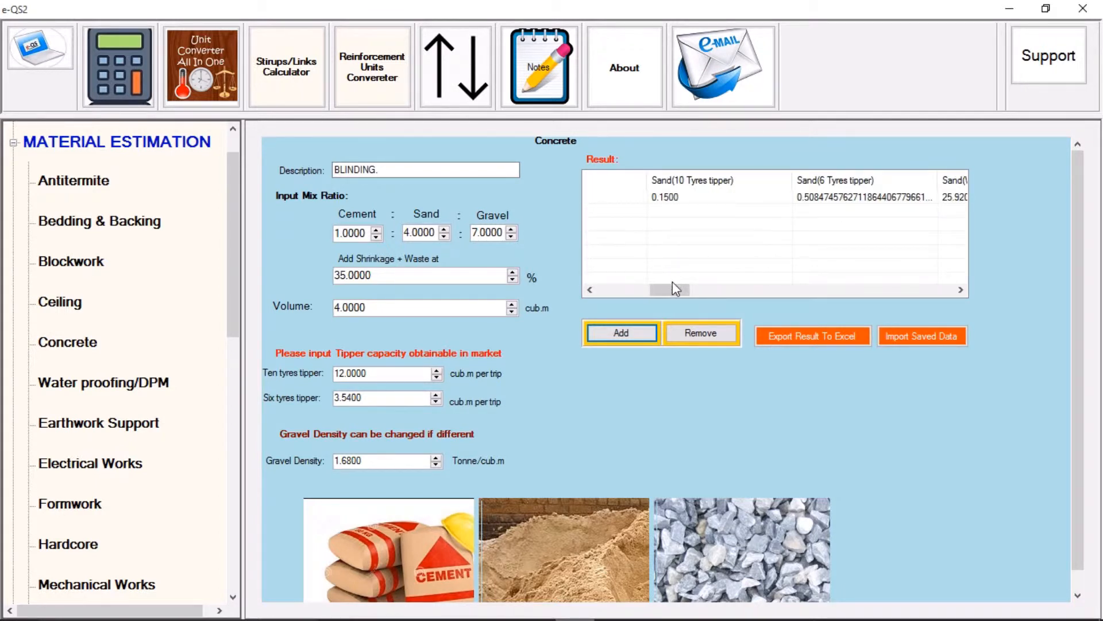
scroll(672, 284, right, 4)
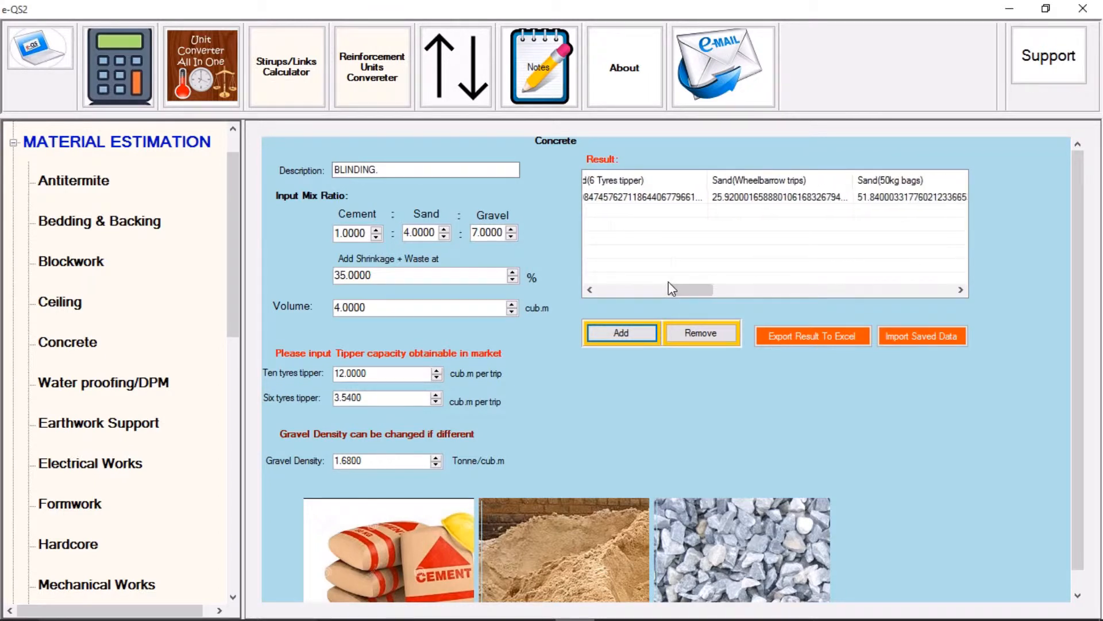
scroll(668, 282, right, 4)
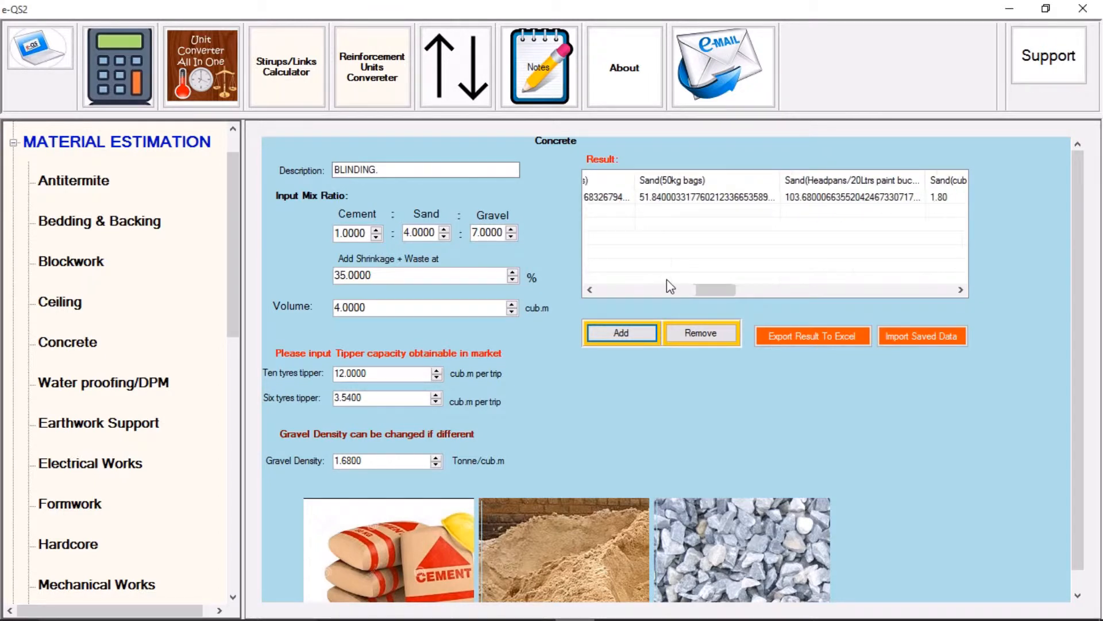
scroll(667, 279, right, 4)
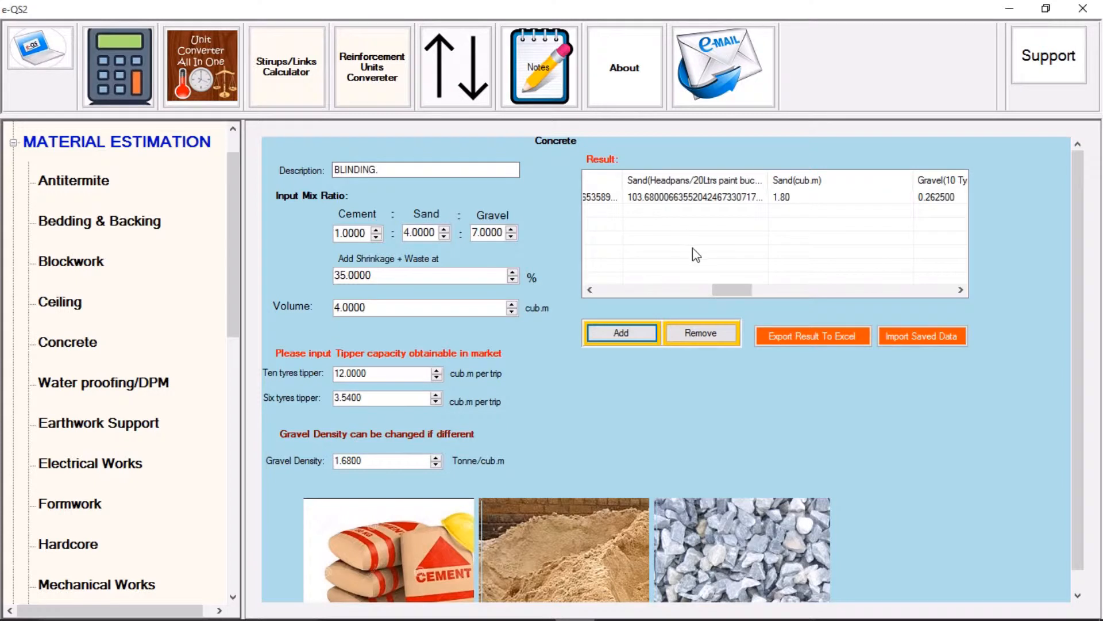
scroll(728, 294, right, 2)
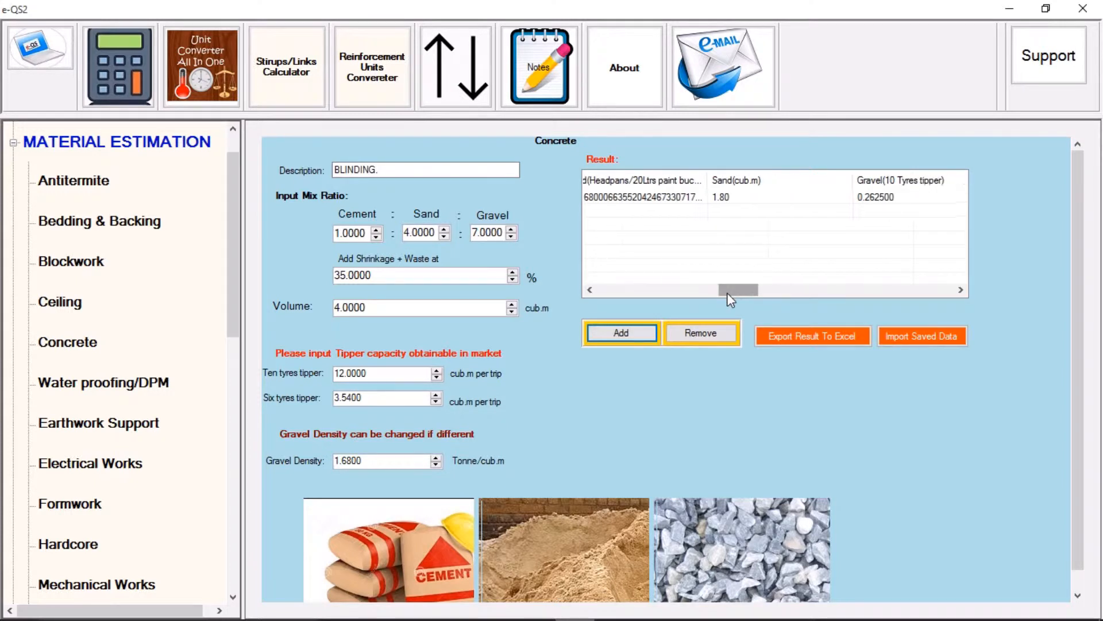
scroll(739, 284, right, 2)
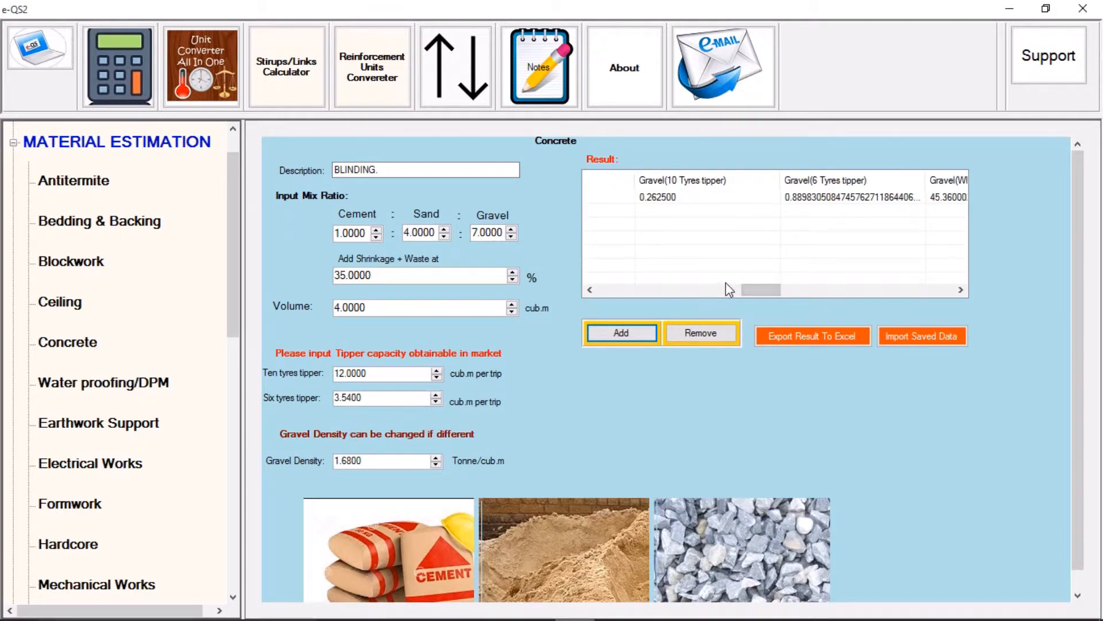
scroll(728, 289, right, 2)
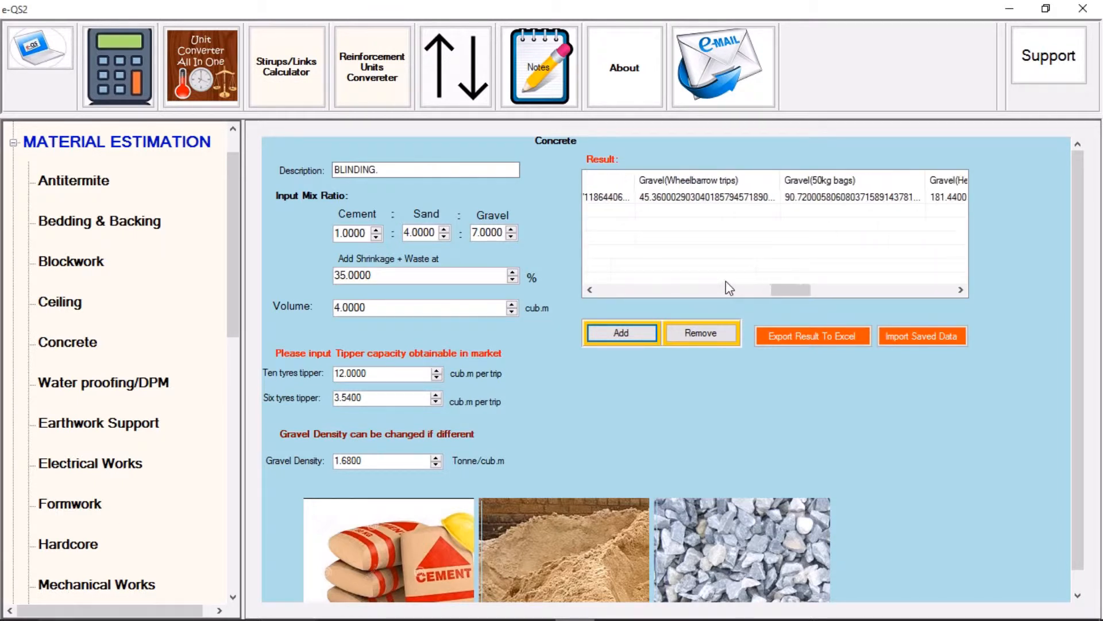
scroll(728, 289, right, 3)
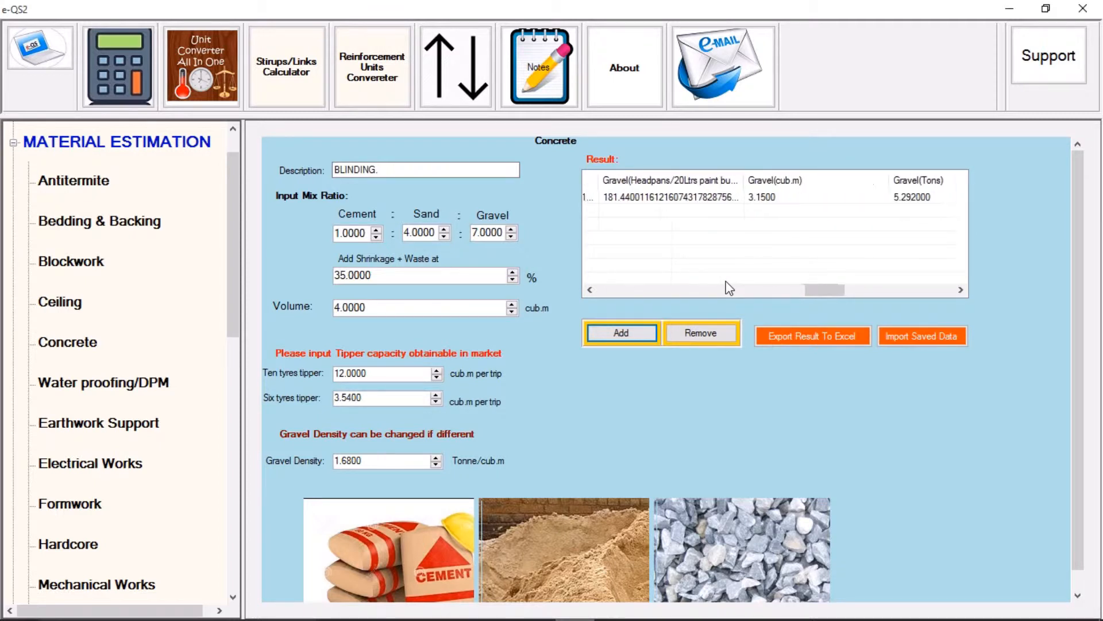
scroll(729, 289, right, 1)
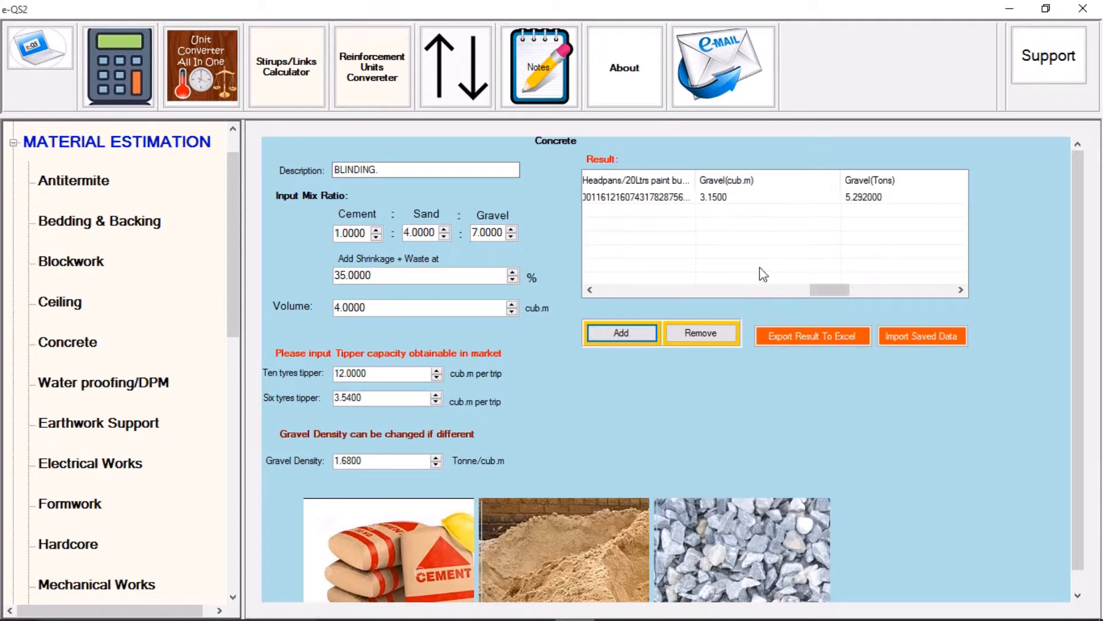
scroll(757, 276, right, 3)
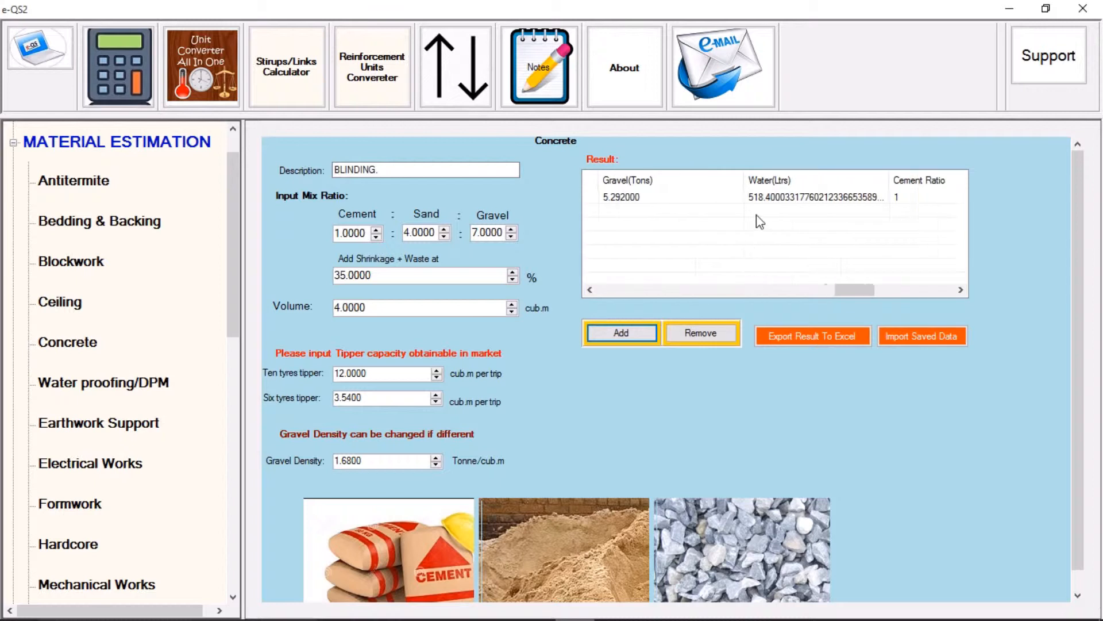
click(764, 199)
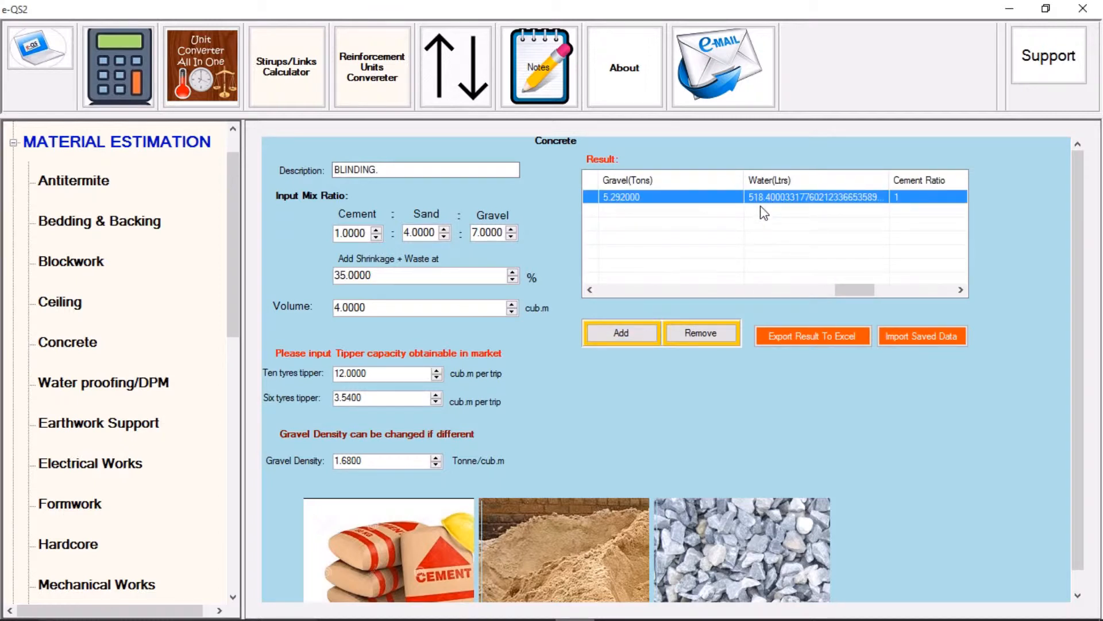
- Replace the description with FDN FOOTING and change the concrete mix ratio to 1:3:6
click(420, 310)
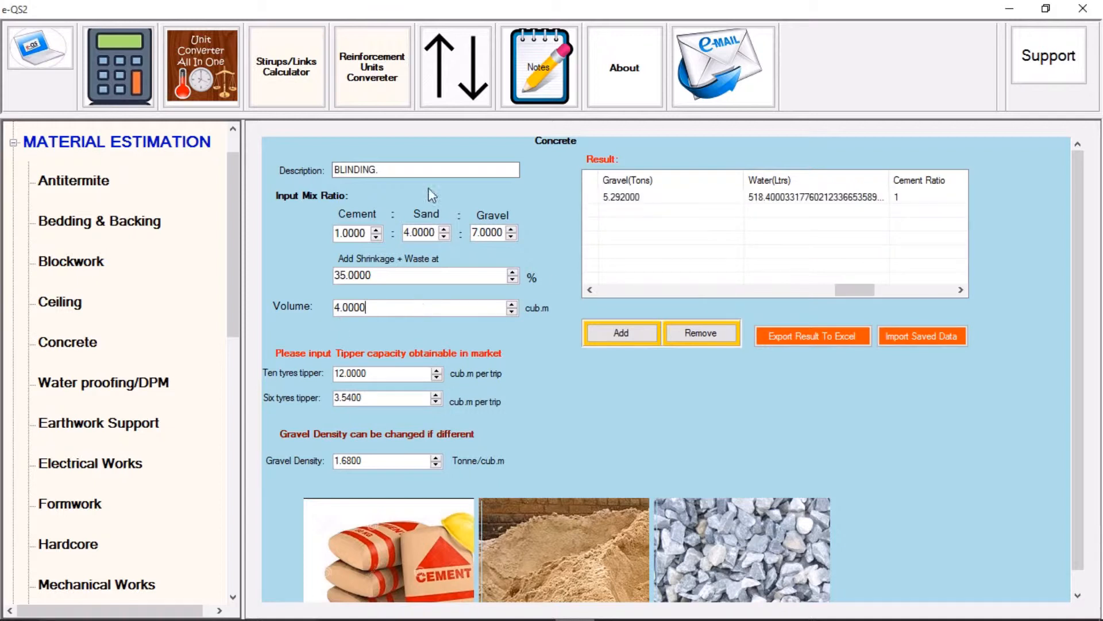
drag(392, 166, 270, 177)
text(F)
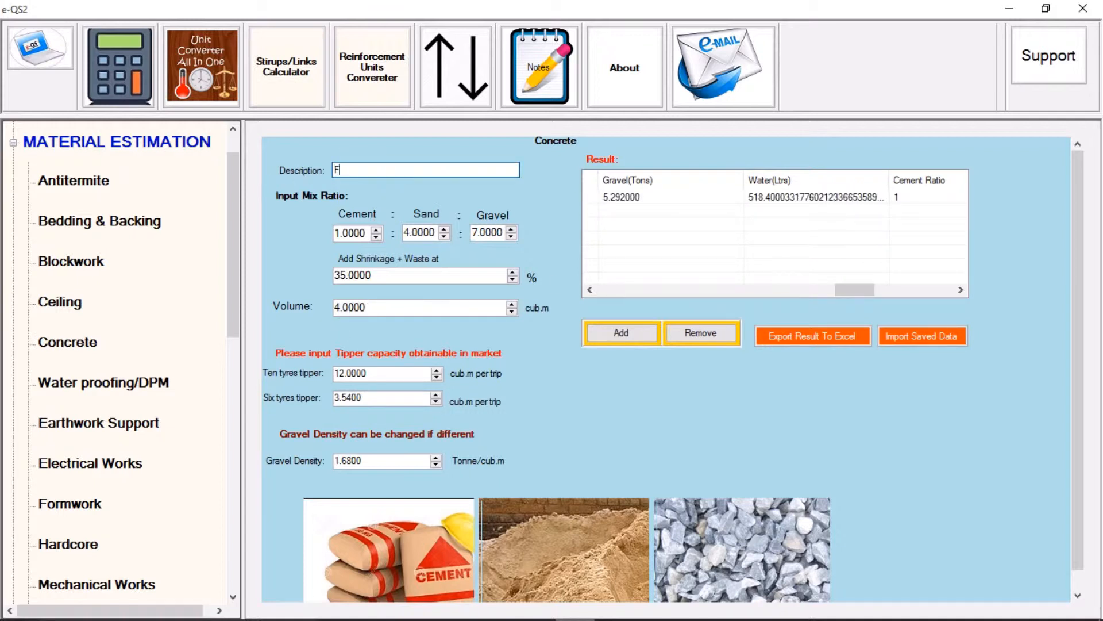
text(DN FOOTING)
click(443, 237)
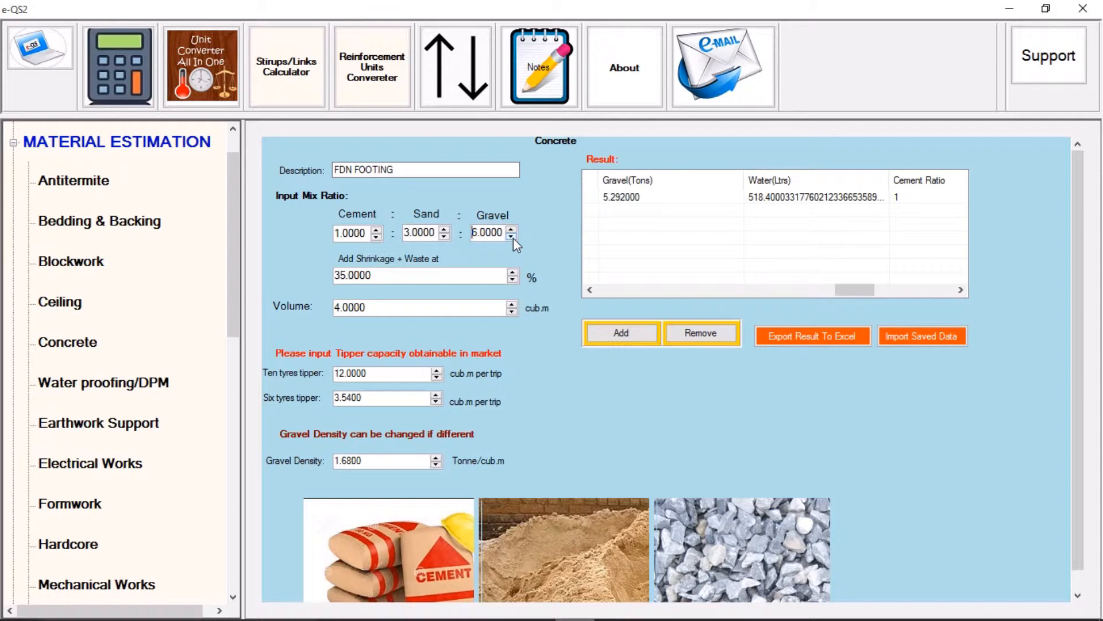
- Set the footing concrete's volume to 50 cub.m and add the foundation footing to the results
click(394, 307)
drag(394, 310, 211, 320)
text(3)
text(5)
key(BackSpace)
key(BackSpace)
text(50)
click(385, 275)
click(390, 311)
click(617, 335)
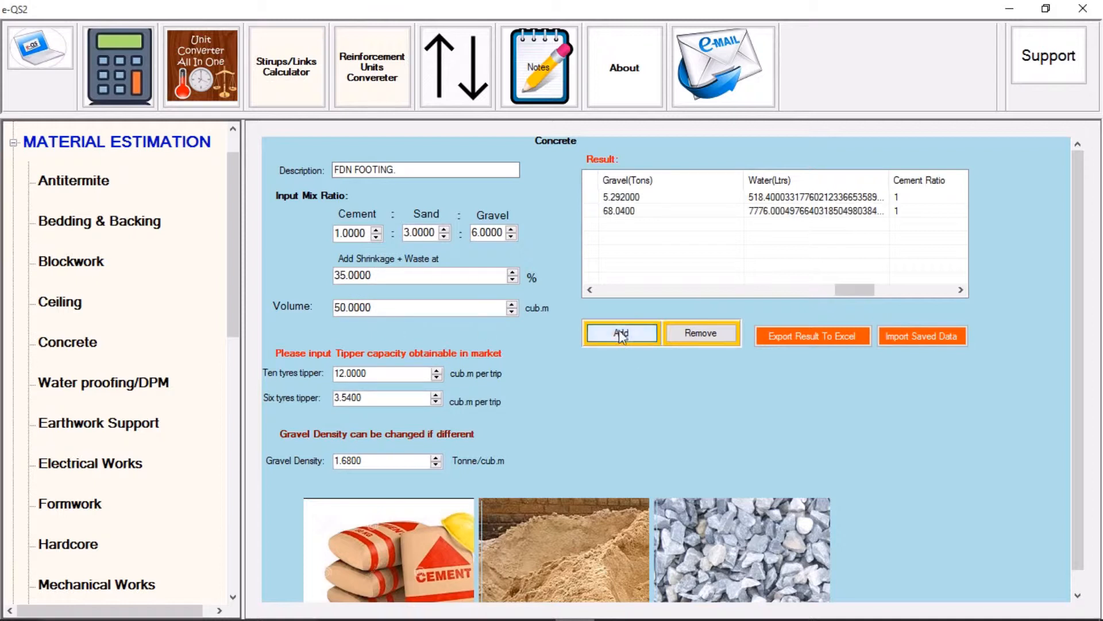
- Examine the foundation footing's cement, sand, gravel and water quantities across the result columns, and recall the blinding entry's inputs
drag(856, 288, 570, 307)
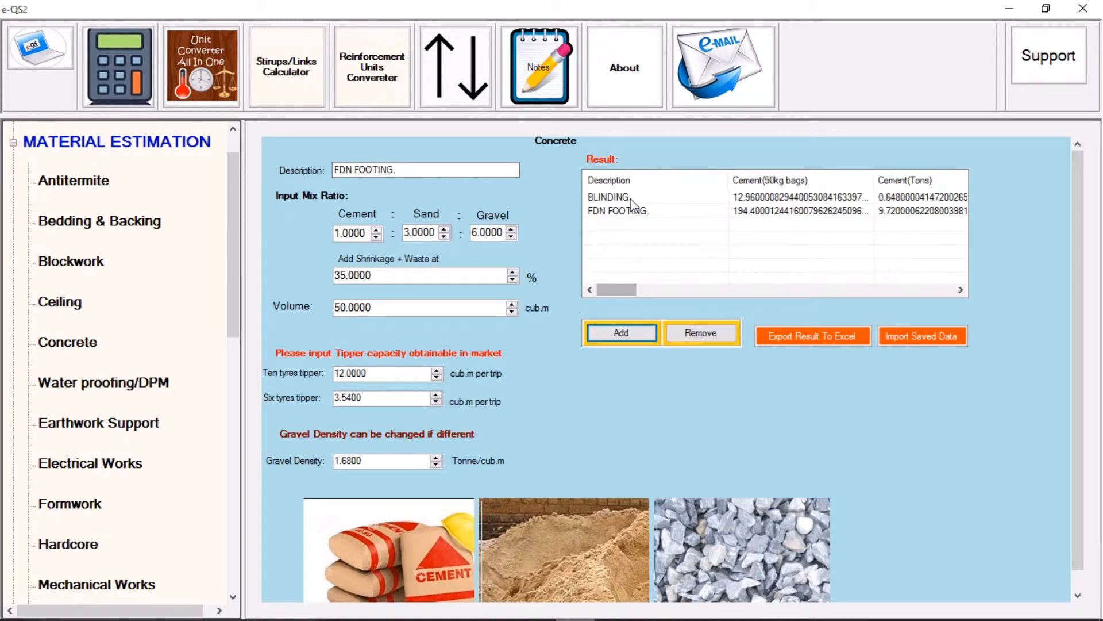
click(603, 215)
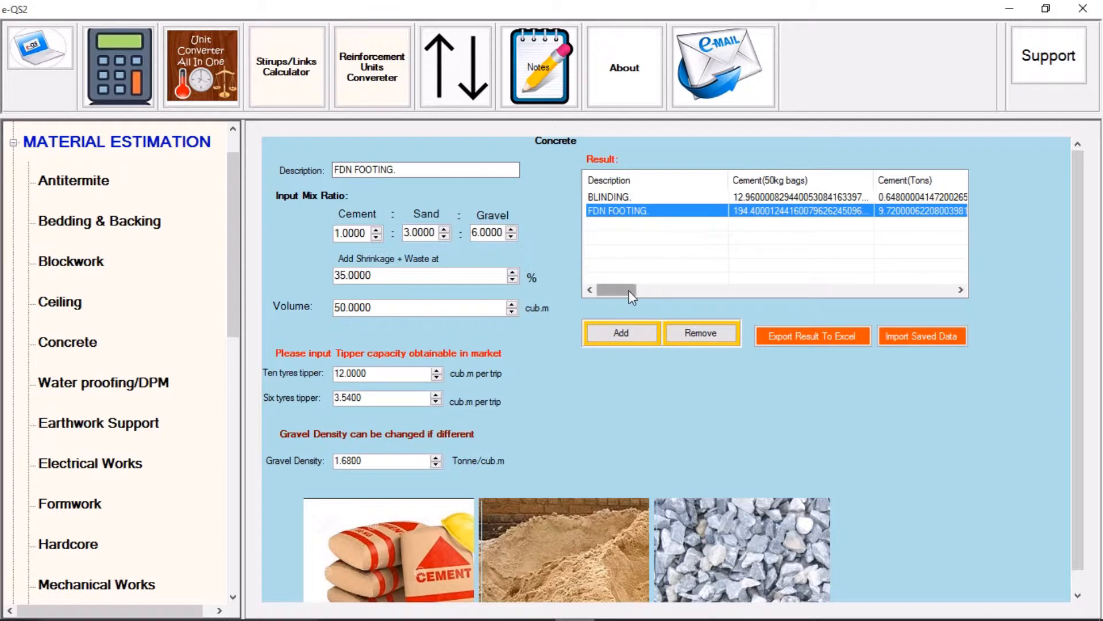
scroll(628, 290, right, 5)
scroll(626, 288, left, 5)
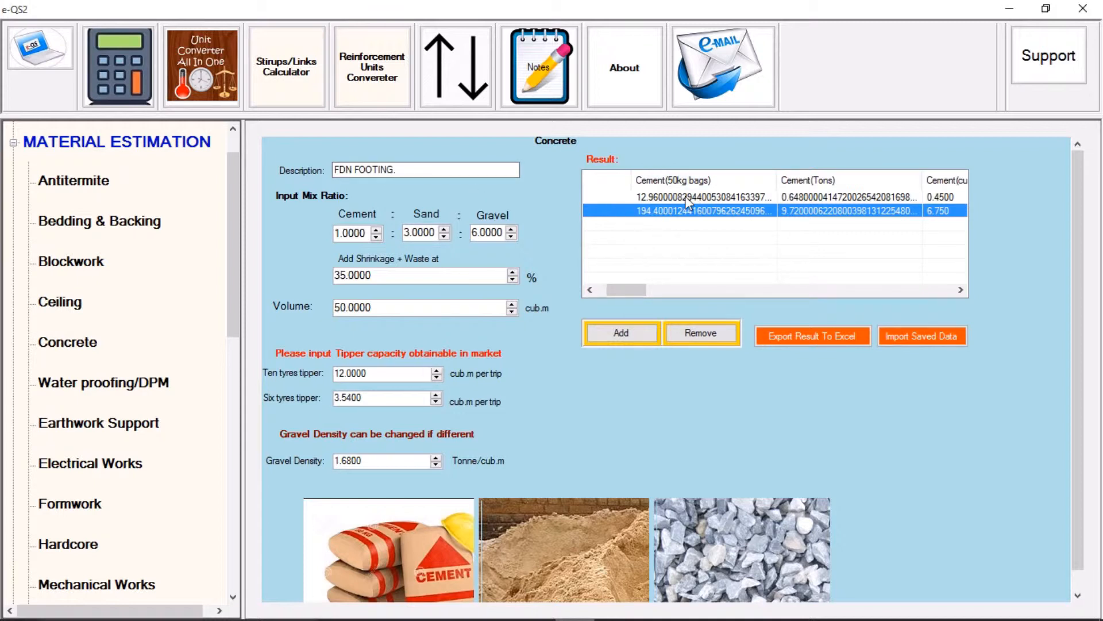
scroll(638, 290, right, 6)
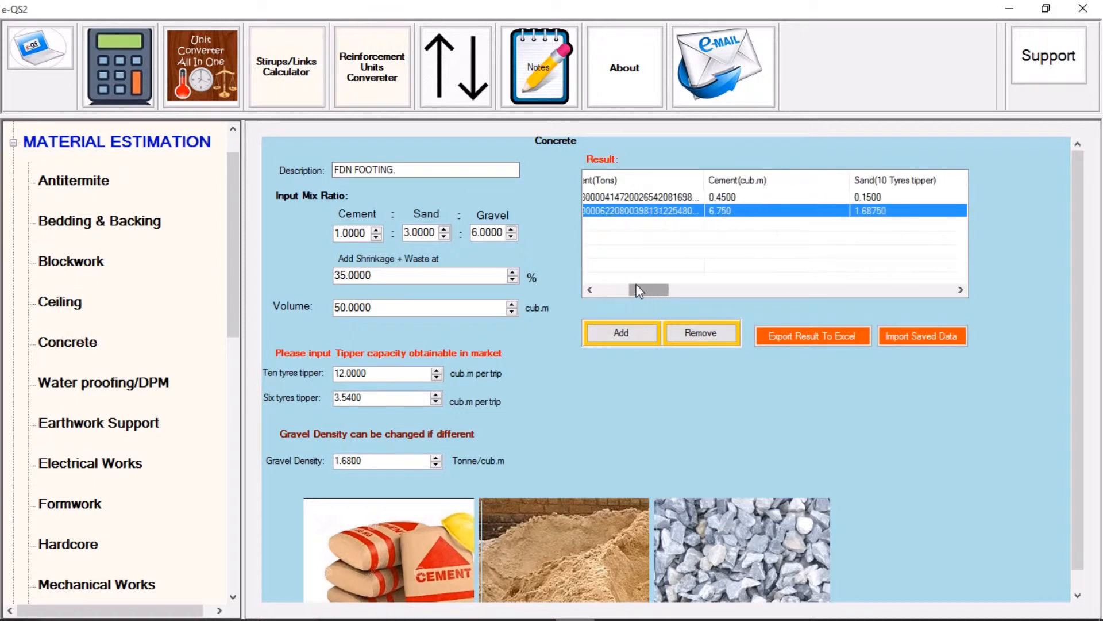
scroll(638, 291, right, 6)
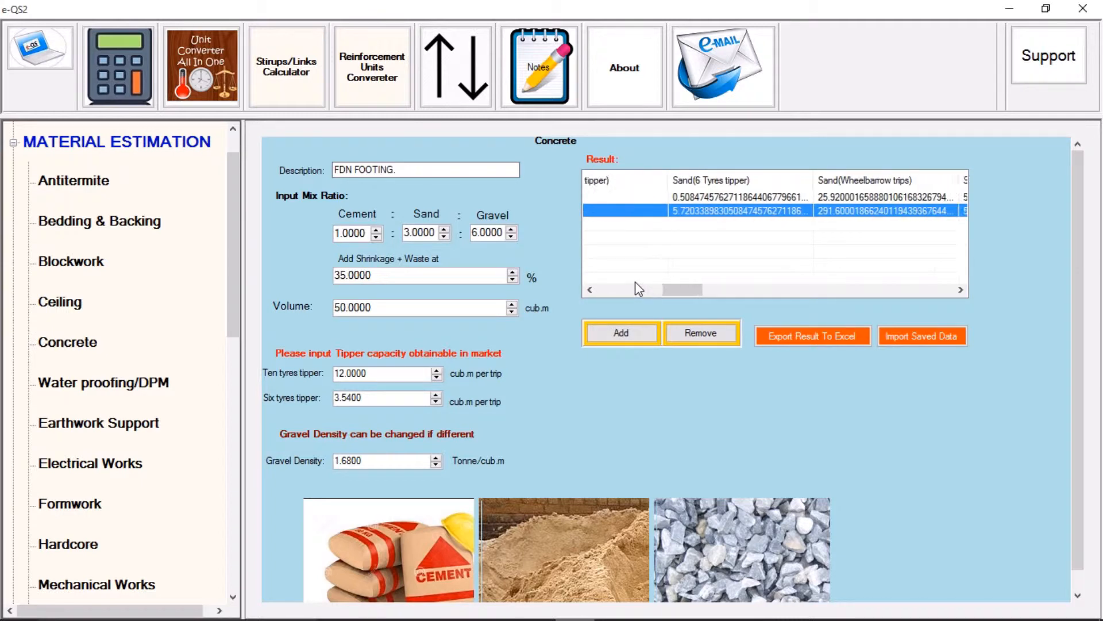
scroll(638, 288, right, 6)
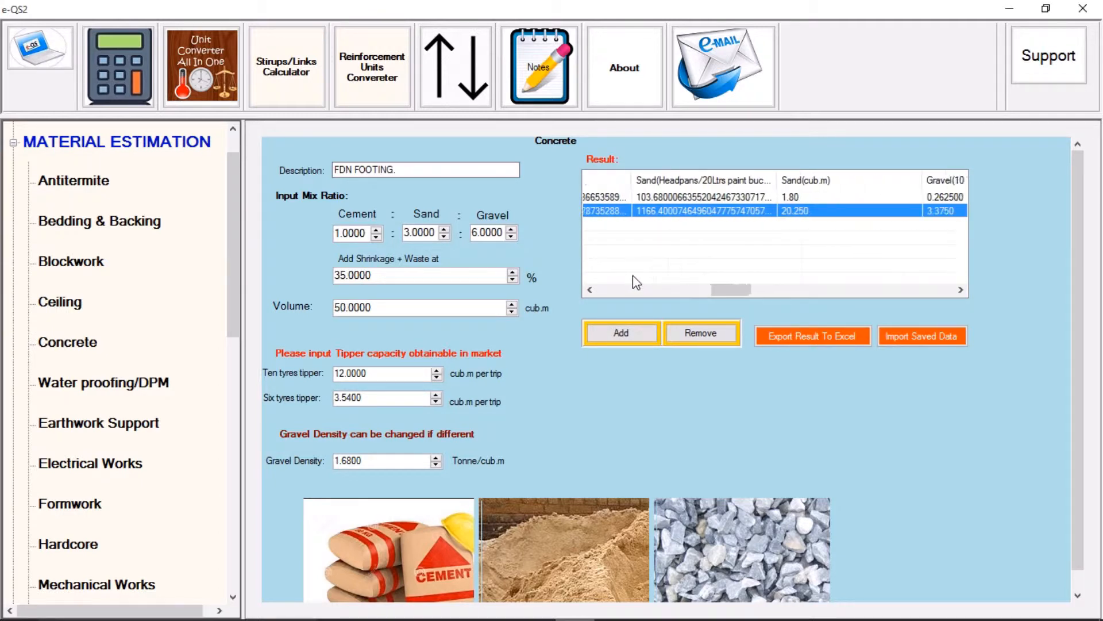
scroll(632, 275, right, 6)
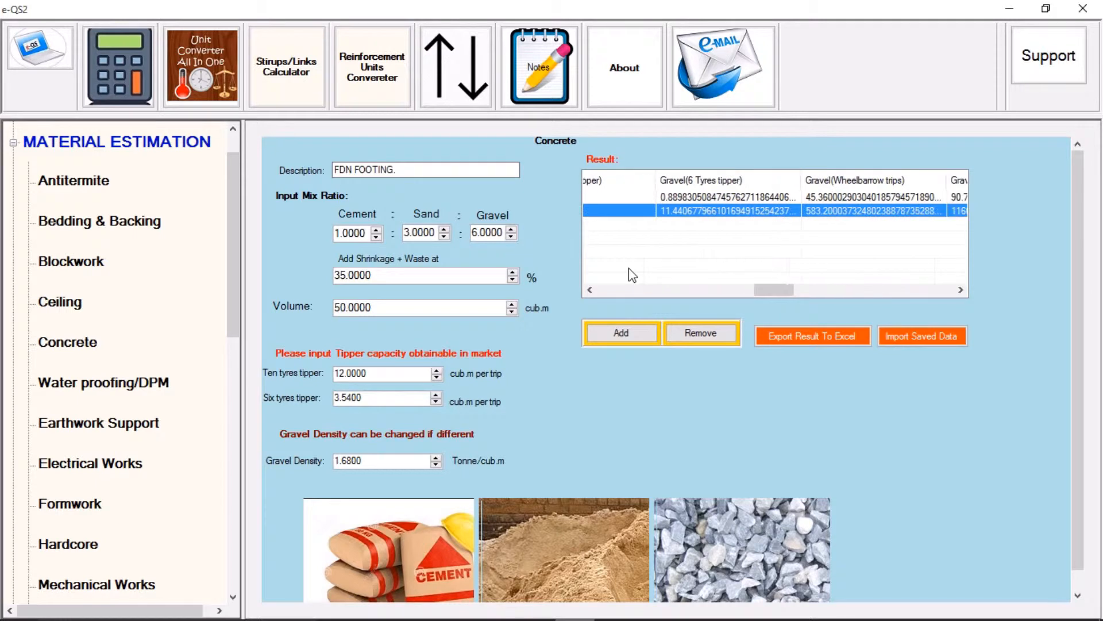
scroll(628, 268, right, 6)
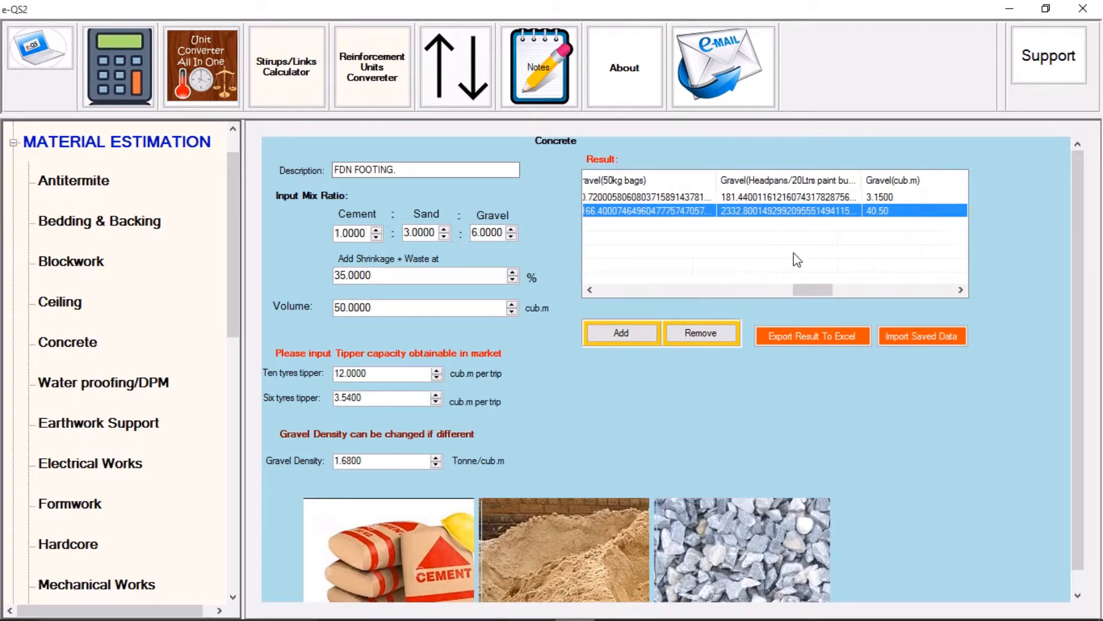
scroll(794, 253, right, 6)
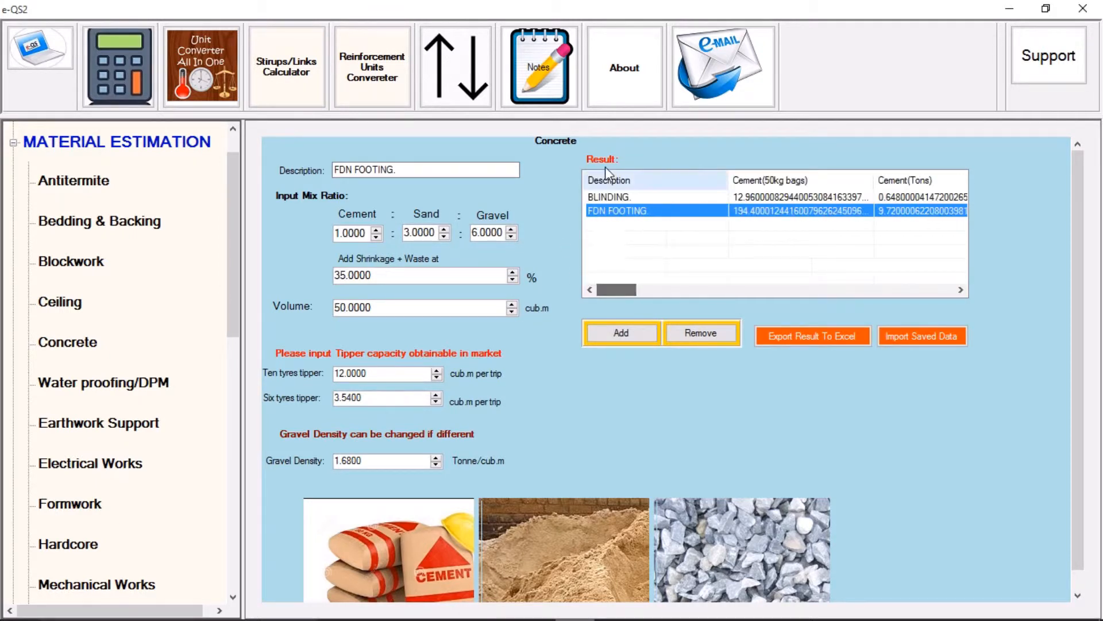
click(609, 196)
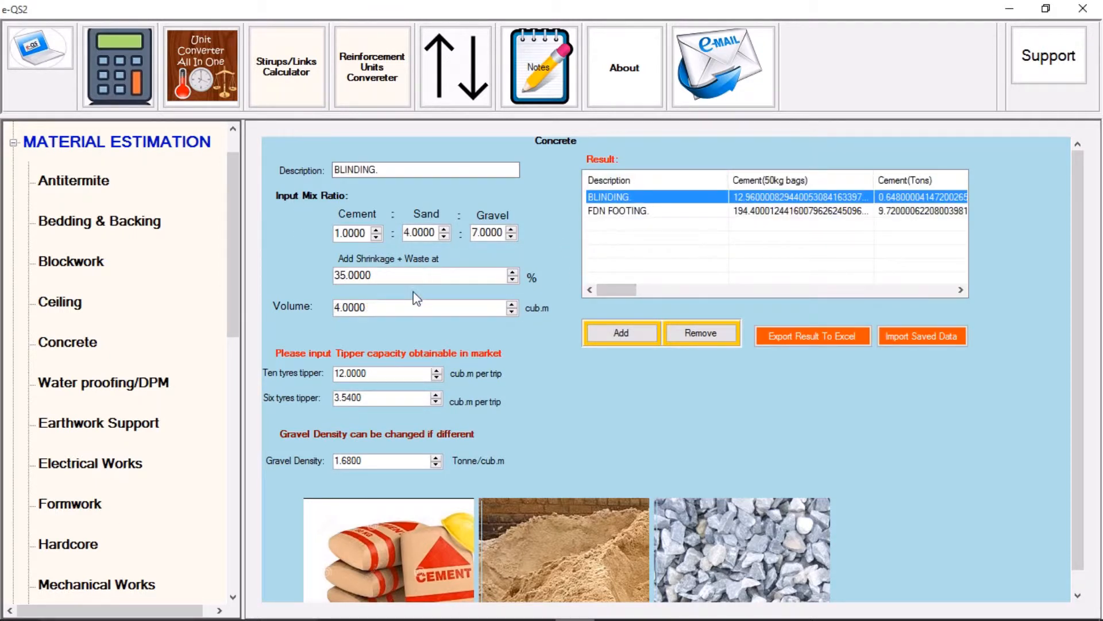
- Reload the foundation footing entry, replace its description with OVERSITE CONCRETE and change the mix ratio to 1:3:5
click(654, 211)
drag(432, 167, 138, 181)
text(OV)
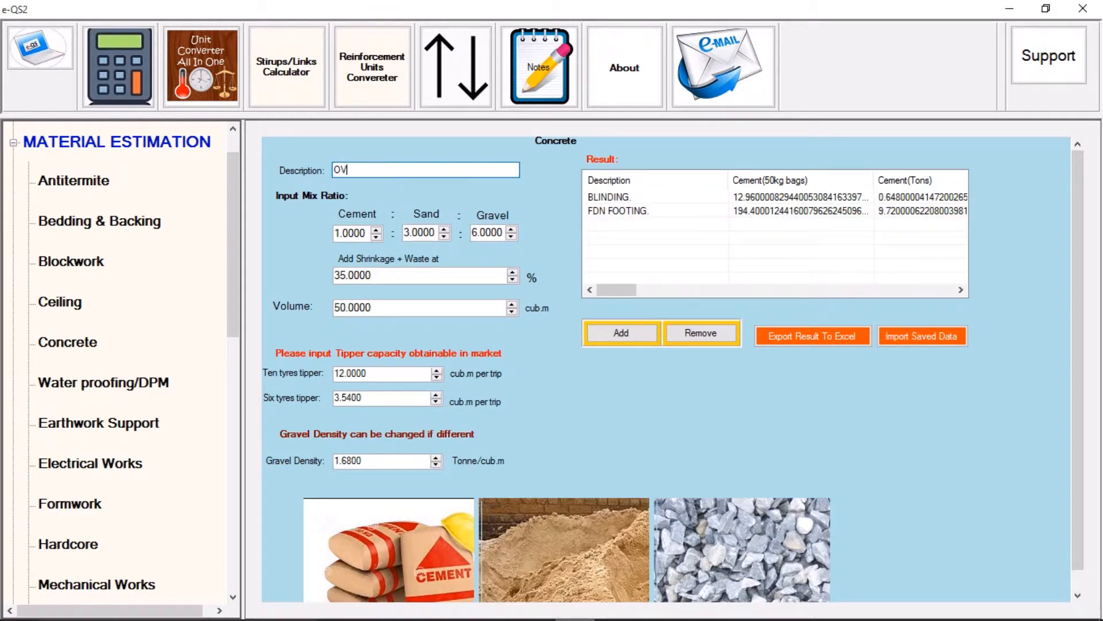
text(ERSITE CONCRETE)
click(512, 236)
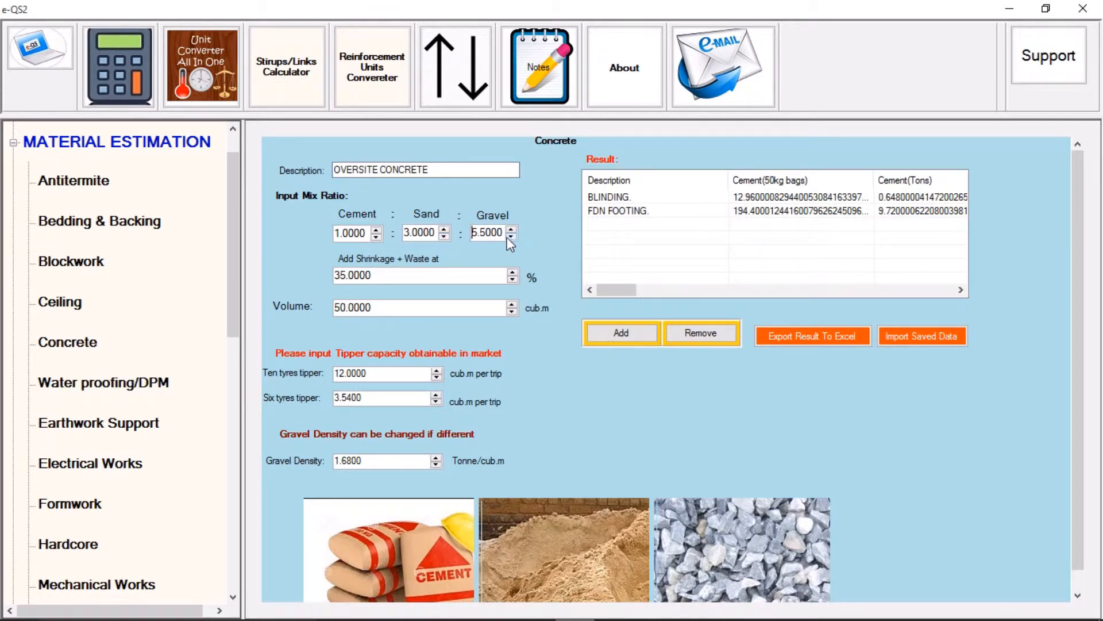
click(511, 237)
- Set the oversite concrete's volume to 26 cub.m and add it to the results
drag(378, 310, 293, 316)
text(26)
click(612, 336)
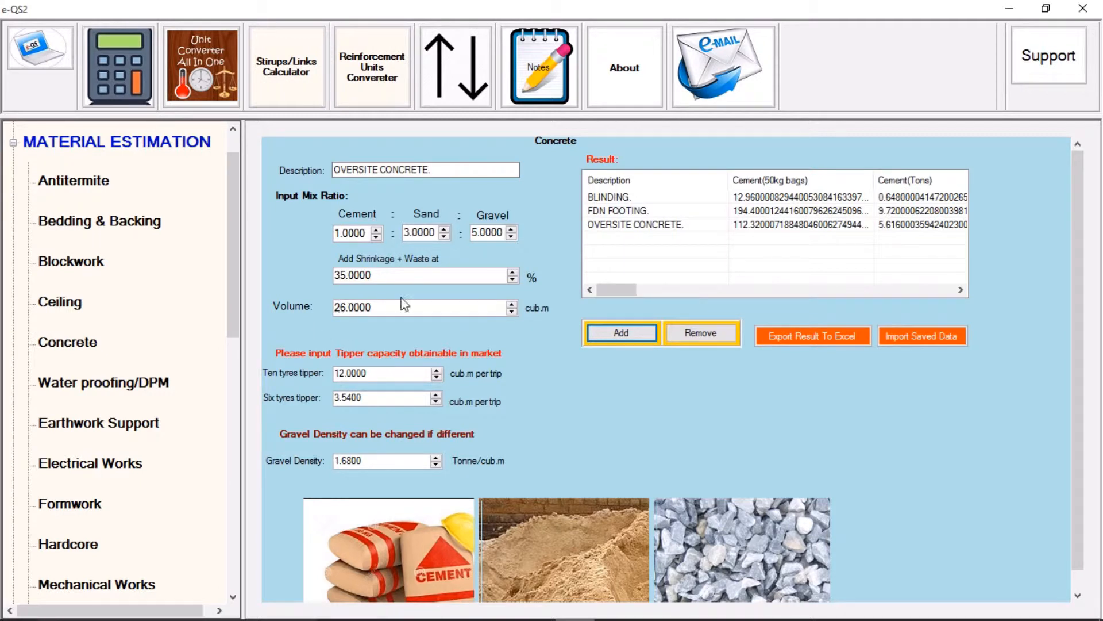
- Examine the oversite concrete's cement and sand quantities in the result columns
click(644, 226)
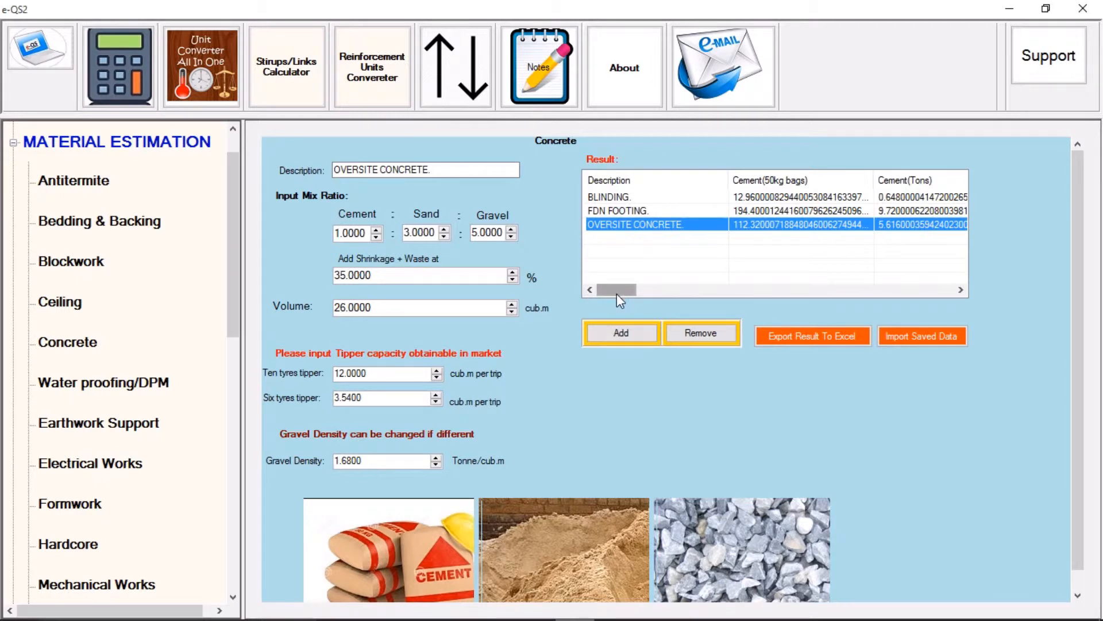
drag(617, 294, 620, 295)
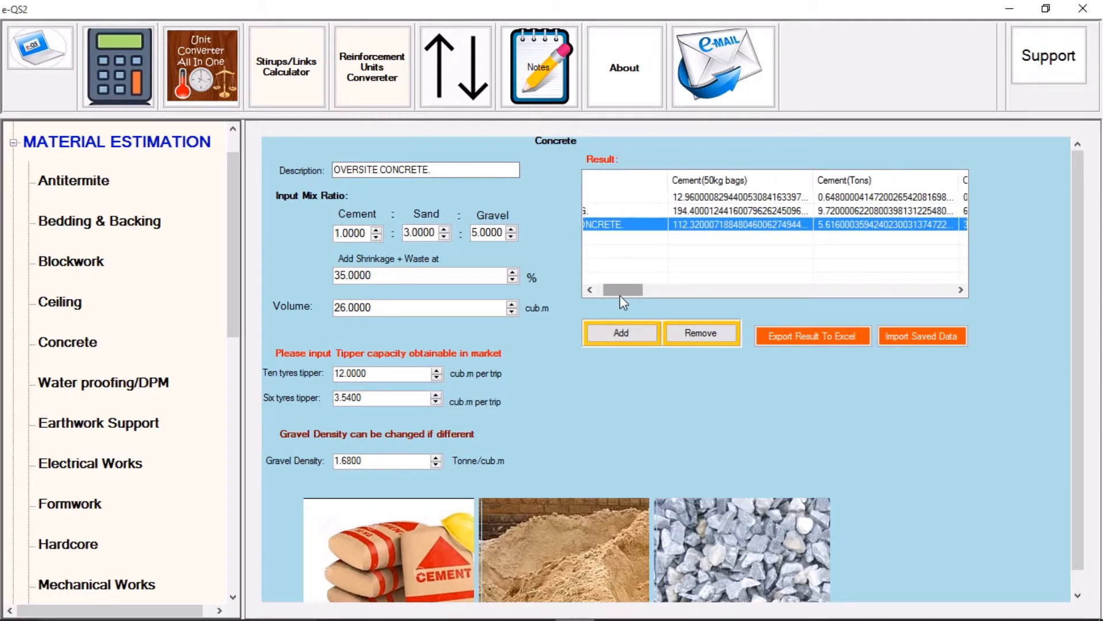
scroll(620, 295, right, 3)
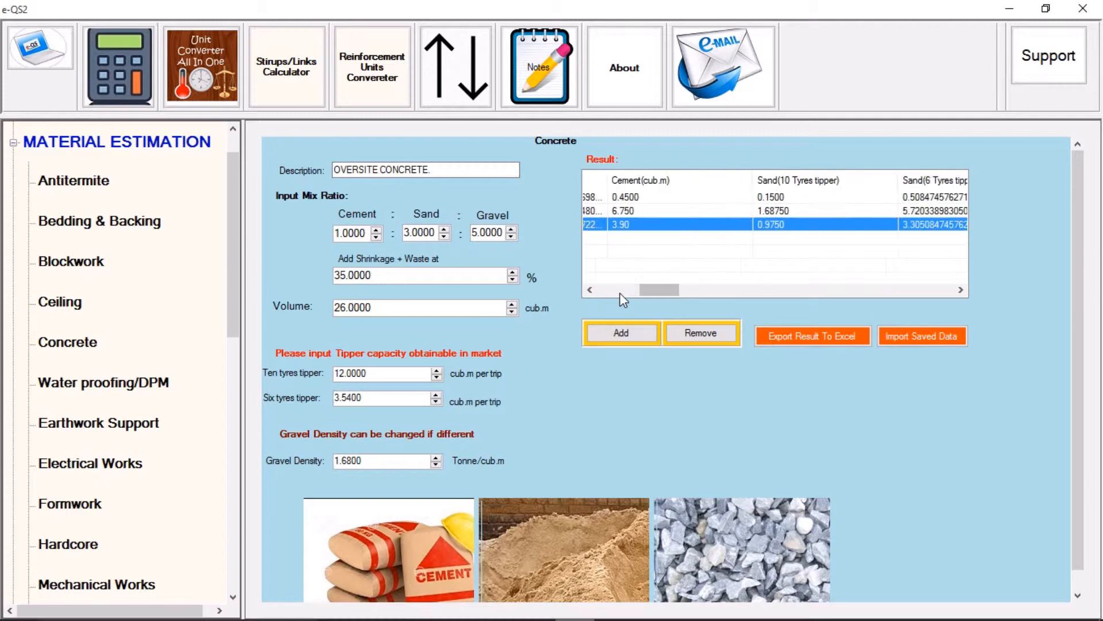
scroll(619, 292, right, 4)
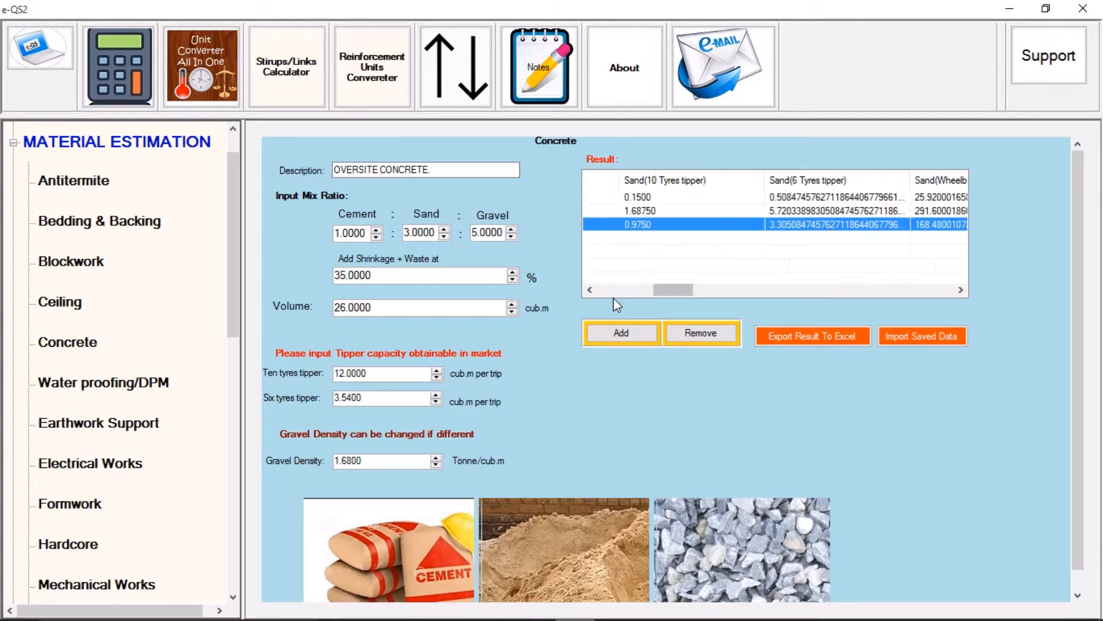
scroll(612, 296, left, 4)
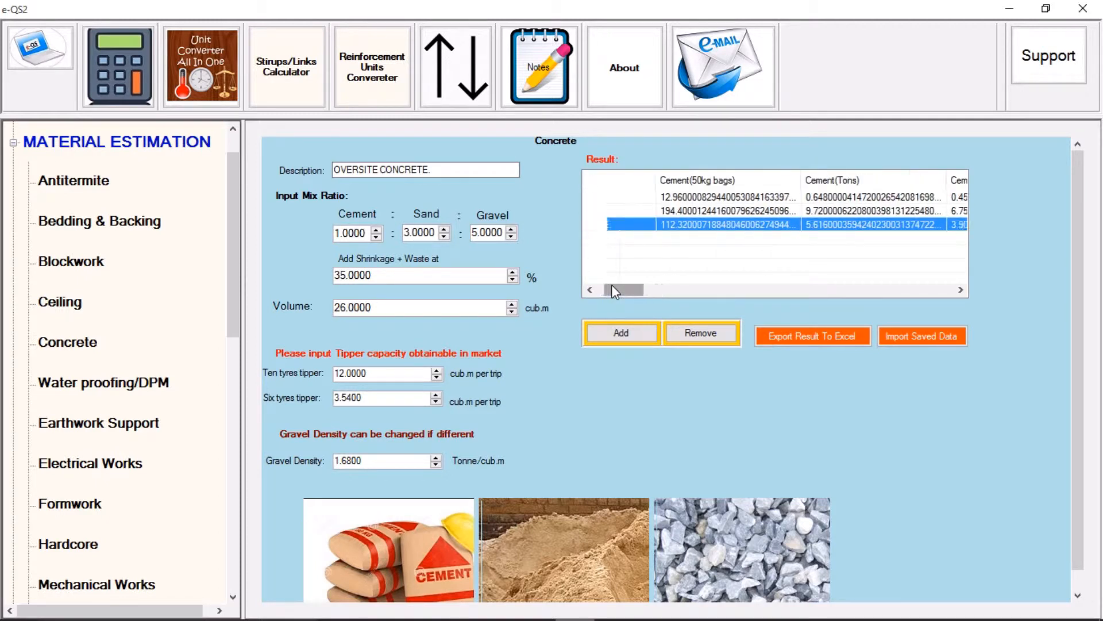
scroll(611, 284, left, 2)
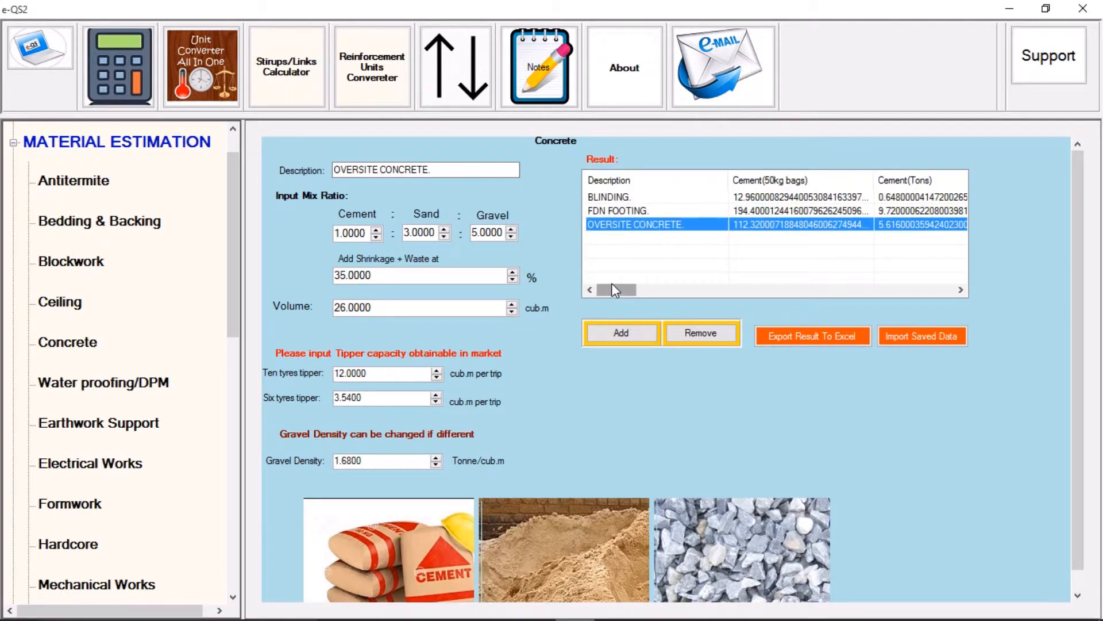
- Replace the description with BEAMS AND COLUMS and change the concrete mix ratio to 1:2:4
click(460, 170)
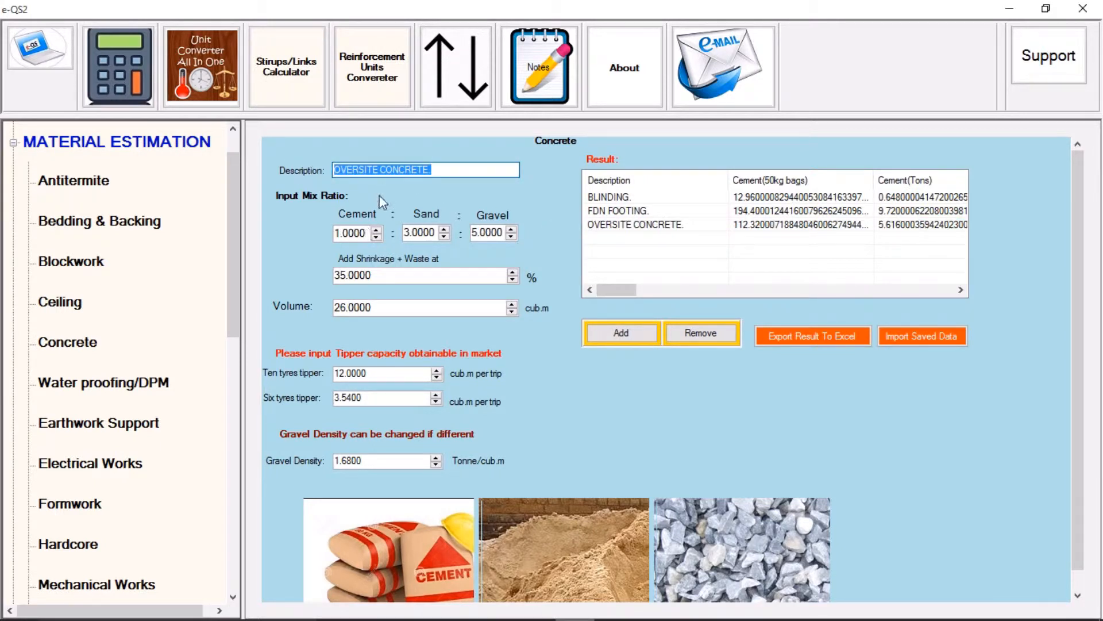
click(368, 232)
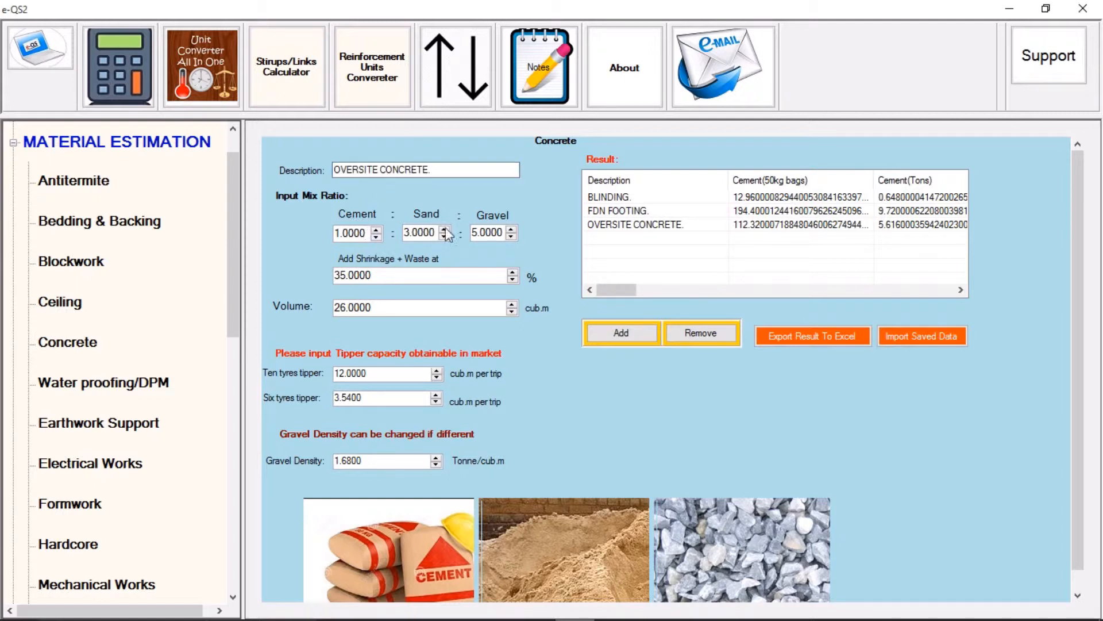
click(377, 306)
click(460, 175)
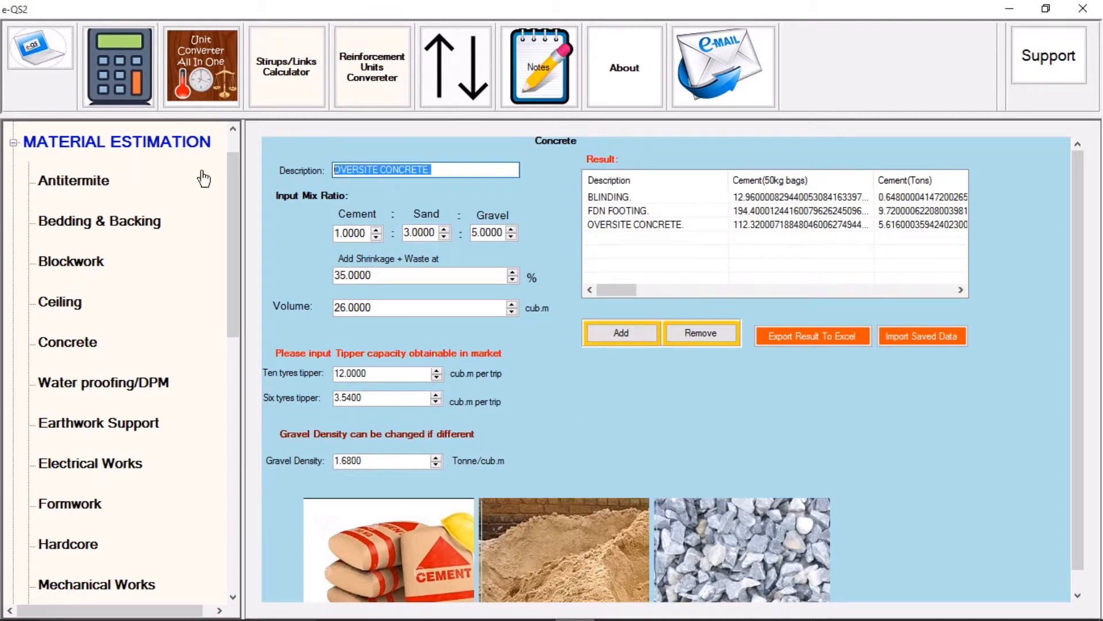
text(BEAMS)
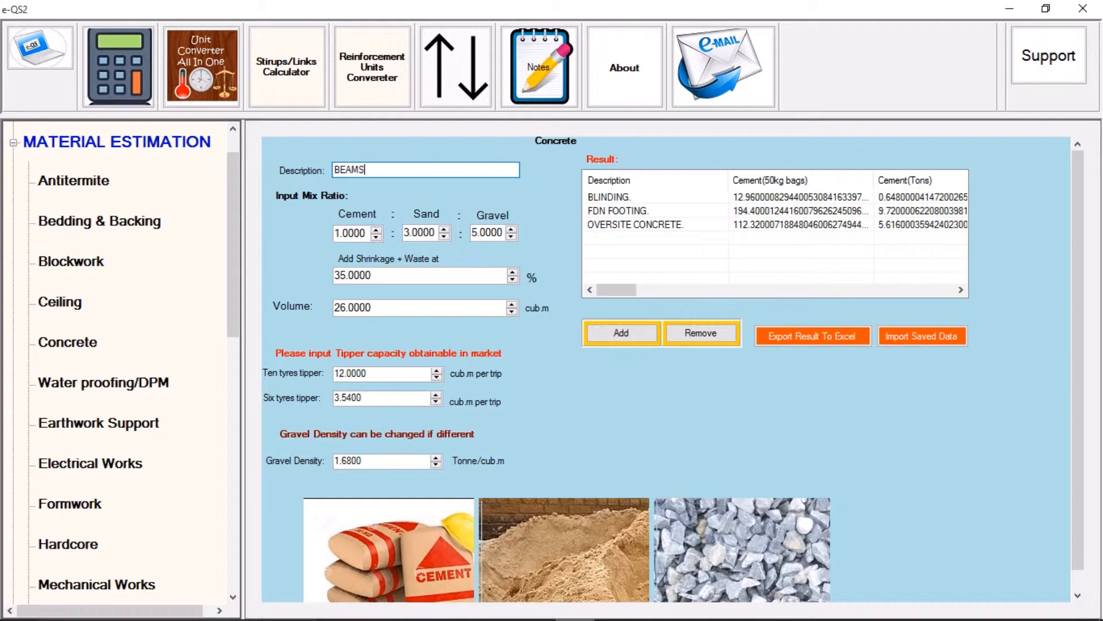
text( AND COLUMS)
click(444, 236)
click(511, 236)
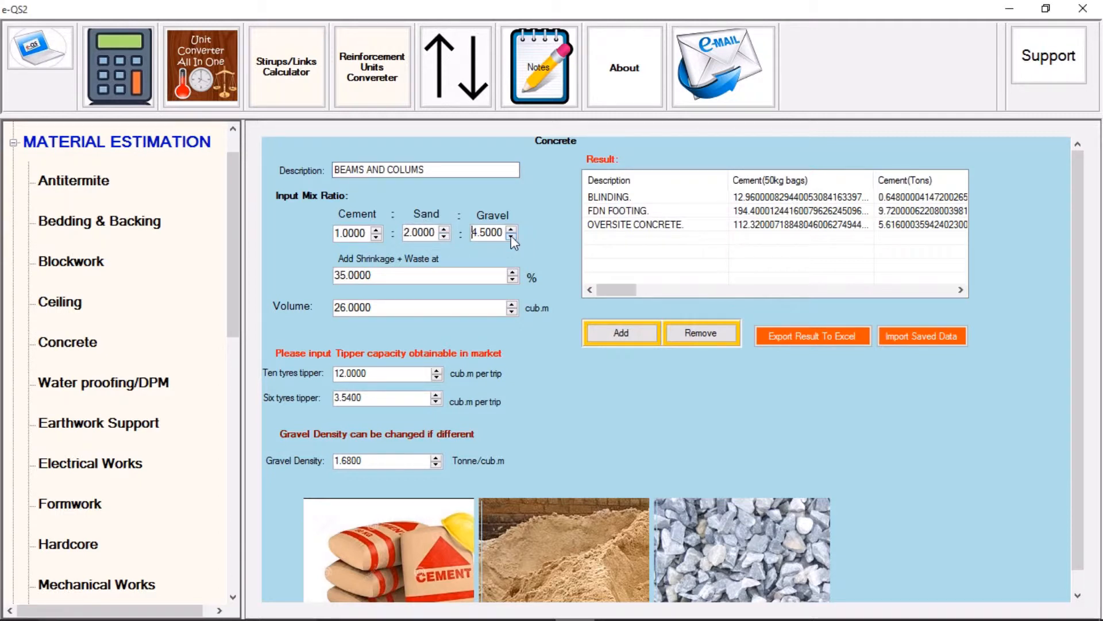
- Set the beams and columns' concrete volume to 15 cub.m and add the entry to the results
key(Tab)
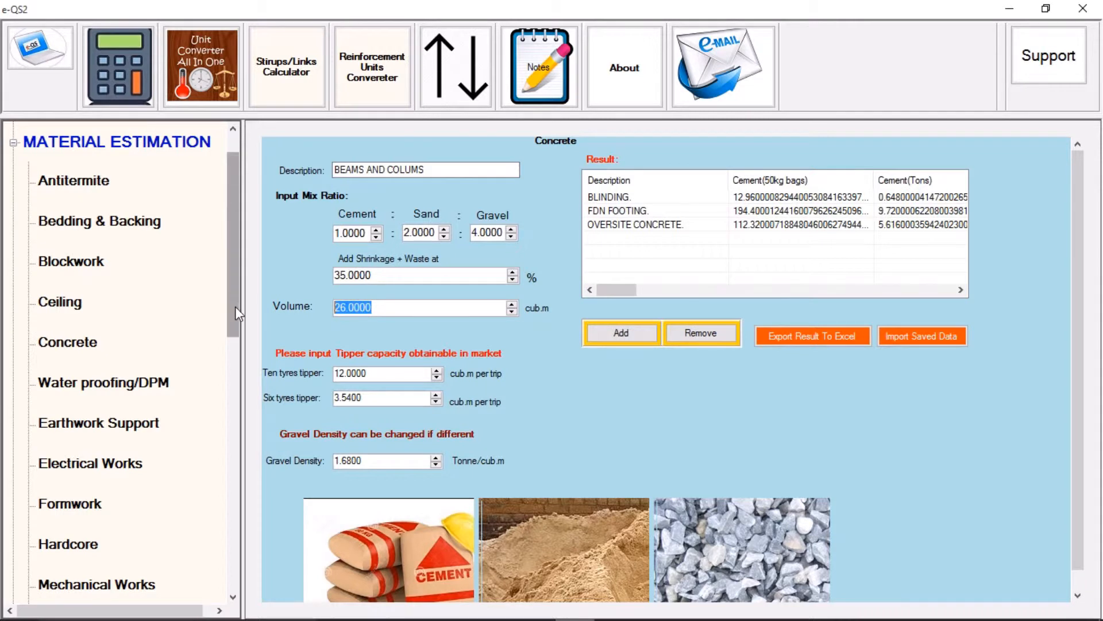
text(15)
click(612, 334)
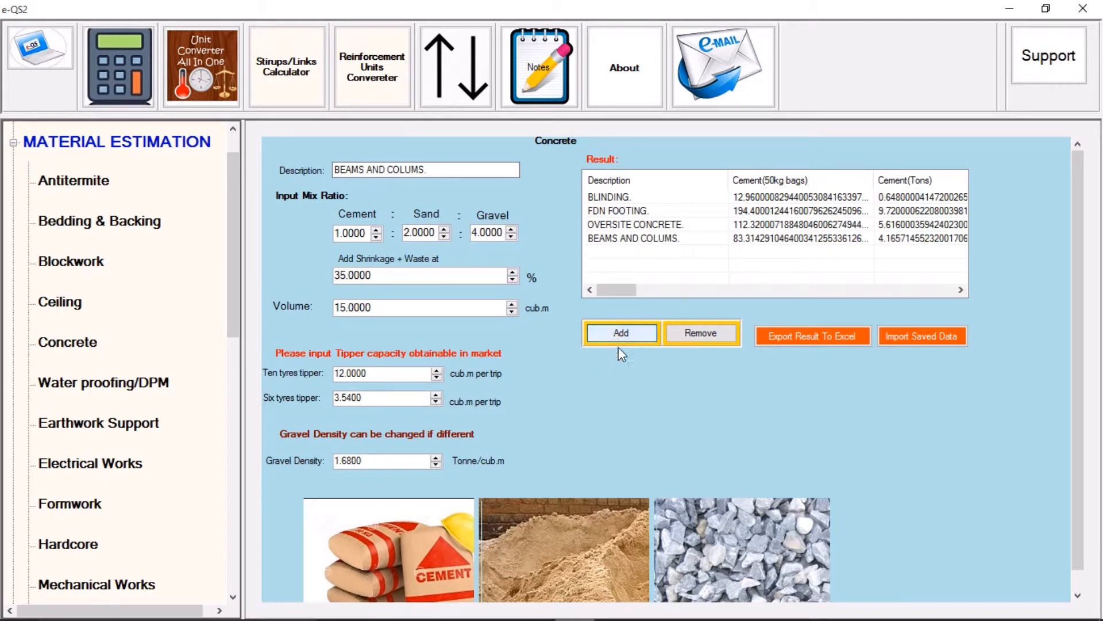
- Examine the beams and columns' cement, sand and gravel quantities across the result columns
click(626, 238)
drag(622, 285, 631, 288)
scroll(631, 289, right, 3)
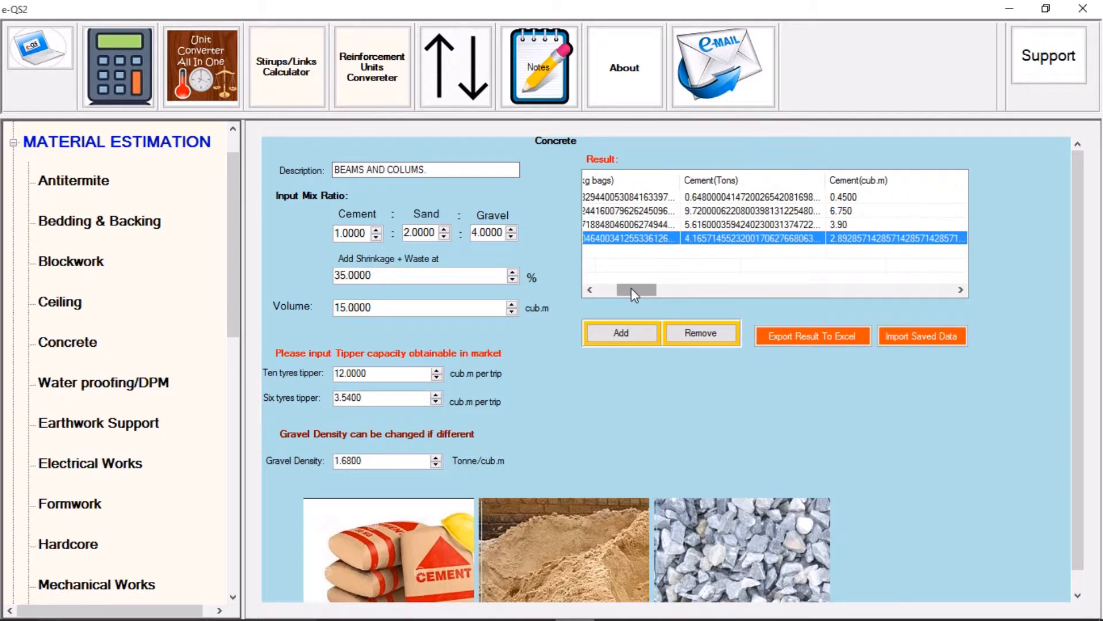
scroll(631, 288, right, 5)
scroll(631, 286, right, 6)
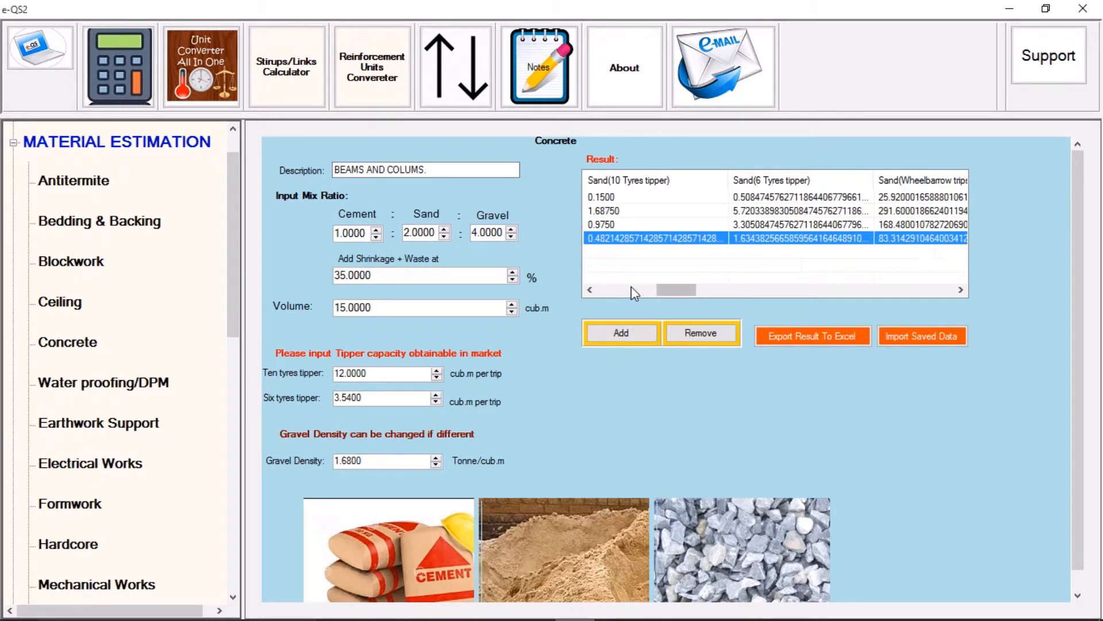
scroll(630, 290, right, 6)
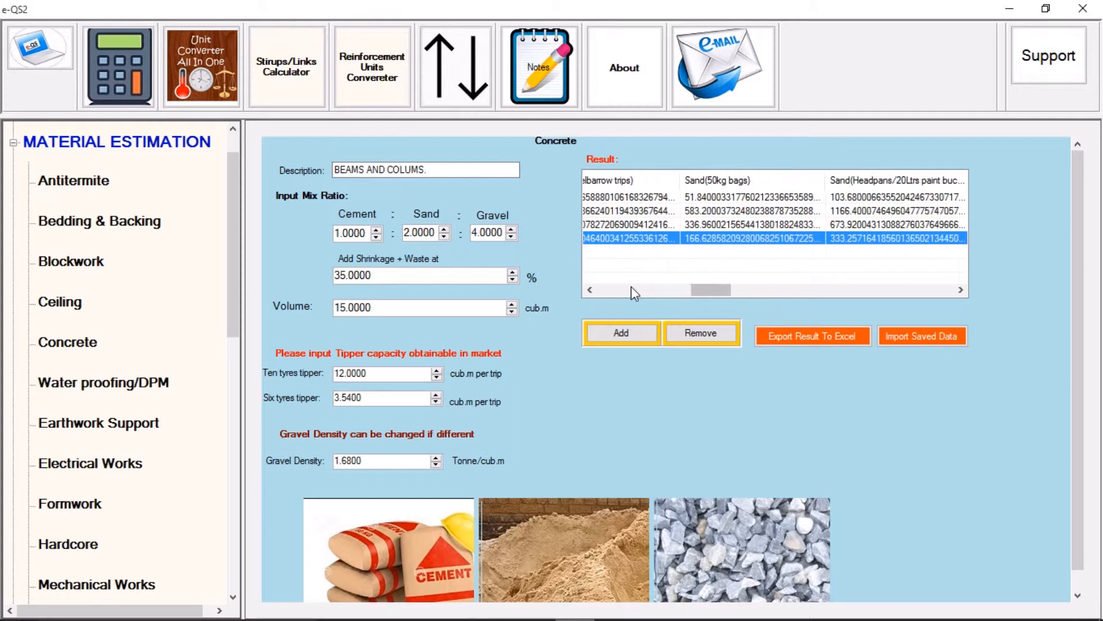
scroll(631, 290, right, 6)
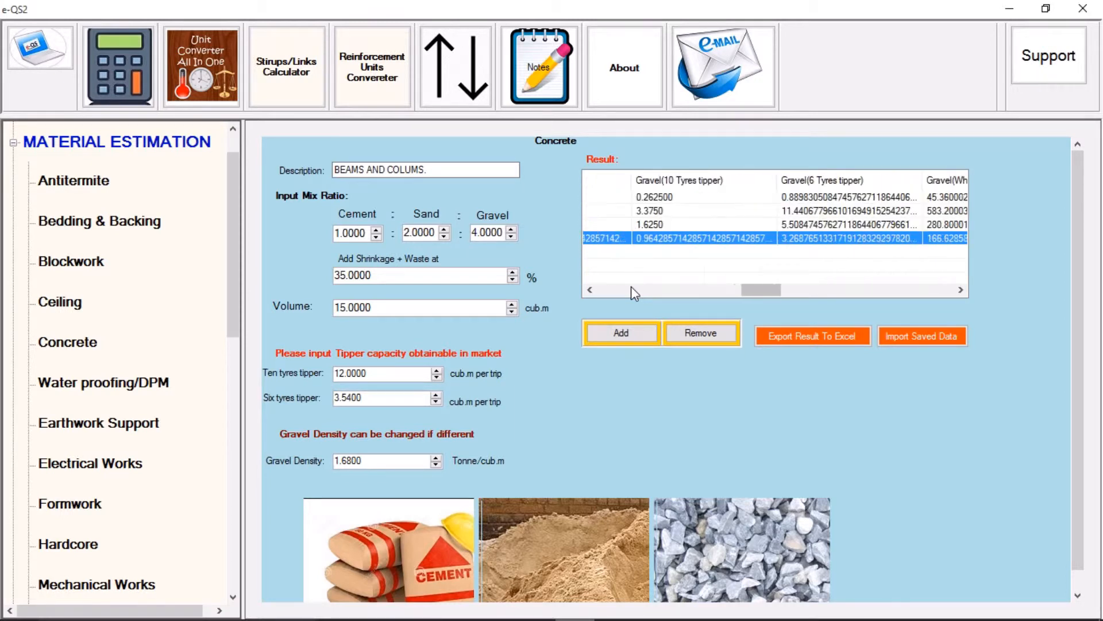
scroll(631, 282, right, 2)
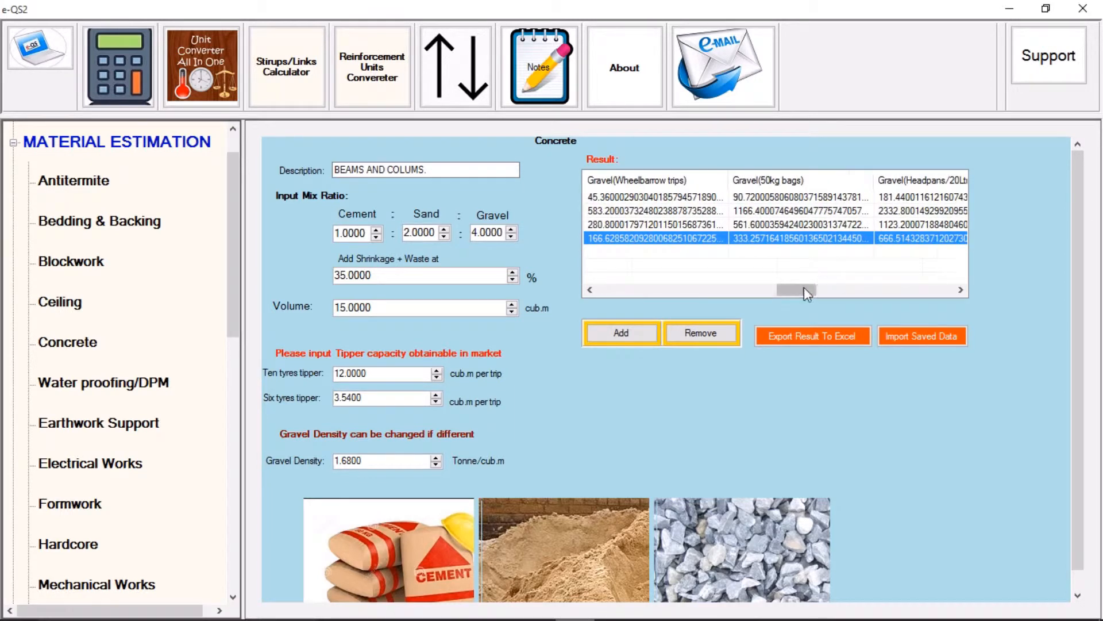
drag(804, 287, 598, 287)
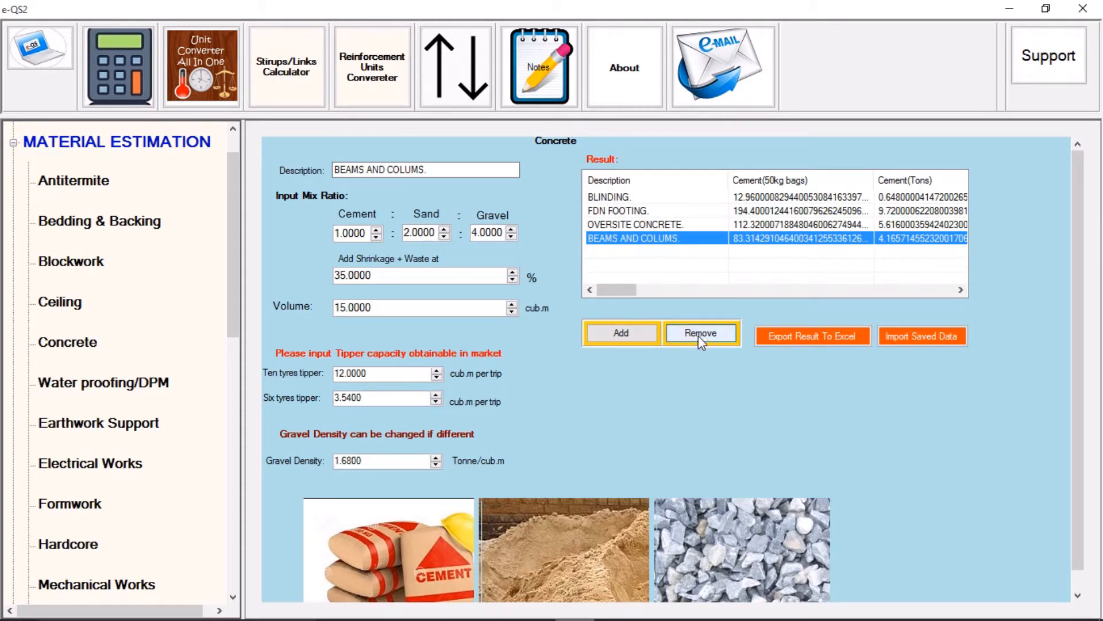
- Open the Painting estimation and check which types of paint are available
scroll(110, 345, down, 3)
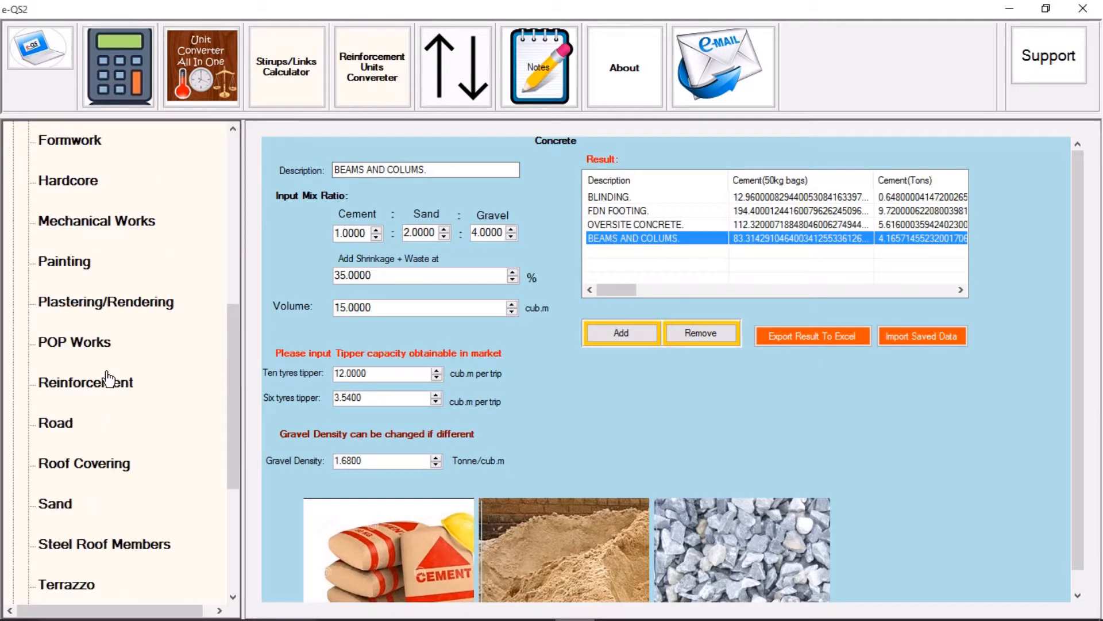
click(68, 262)
click(364, 189)
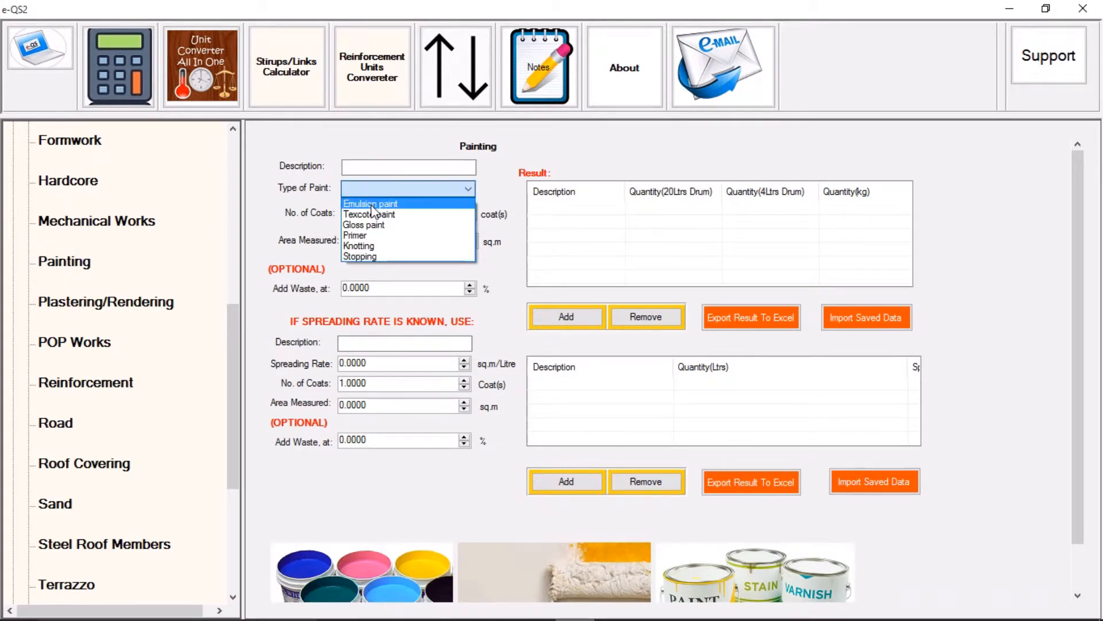
click(395, 186)
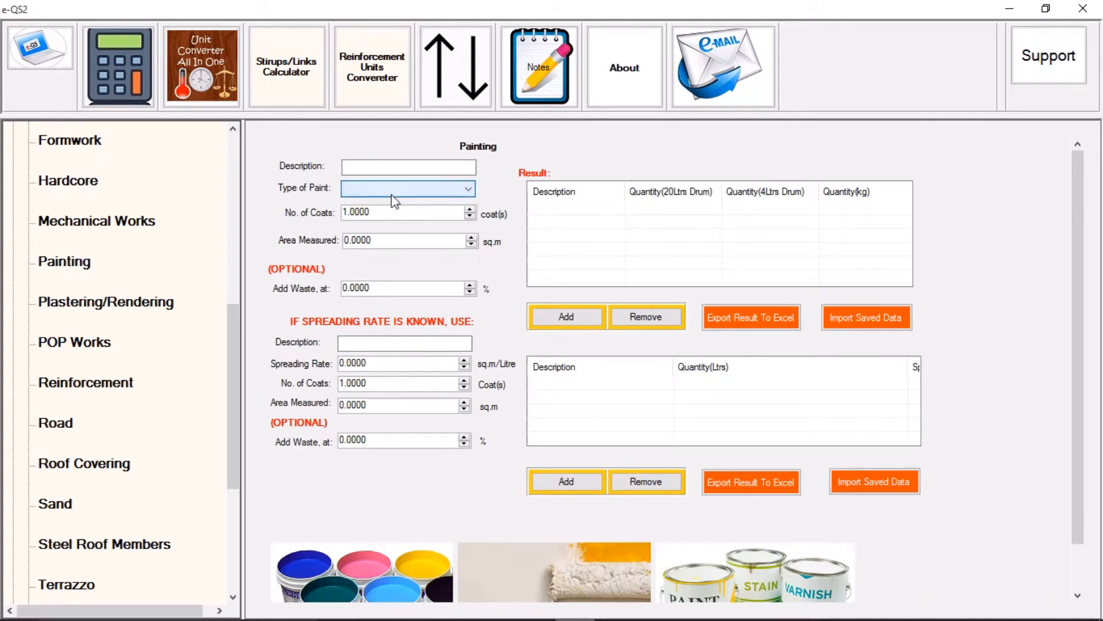
- Set up an emulsion paint entry with two coats and the description INTERNAL PAINTING
click(394, 187)
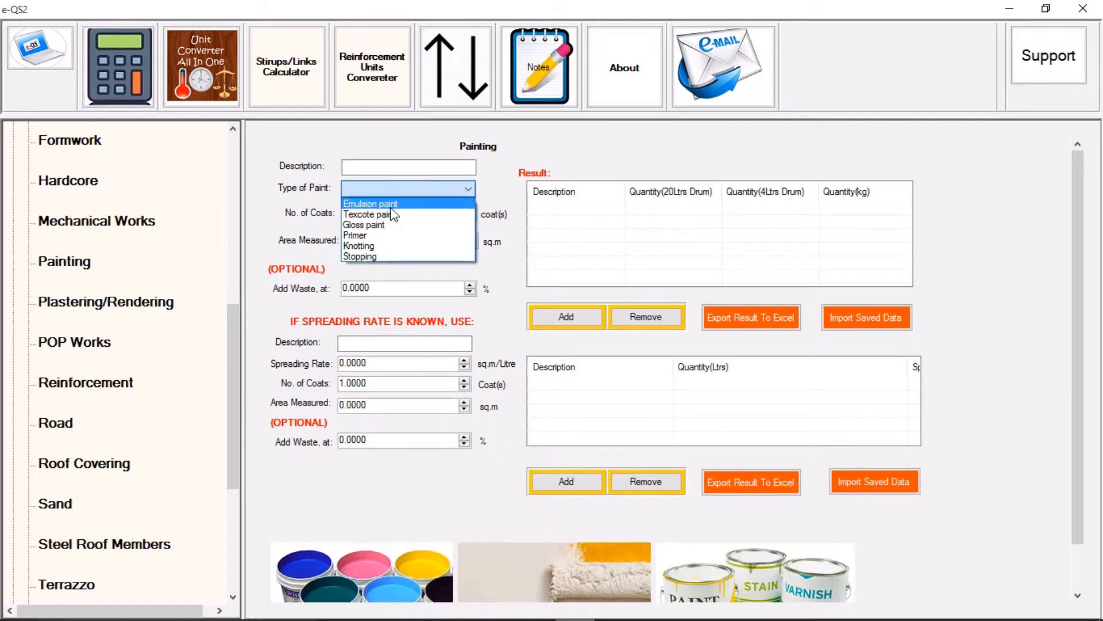
click(390, 204)
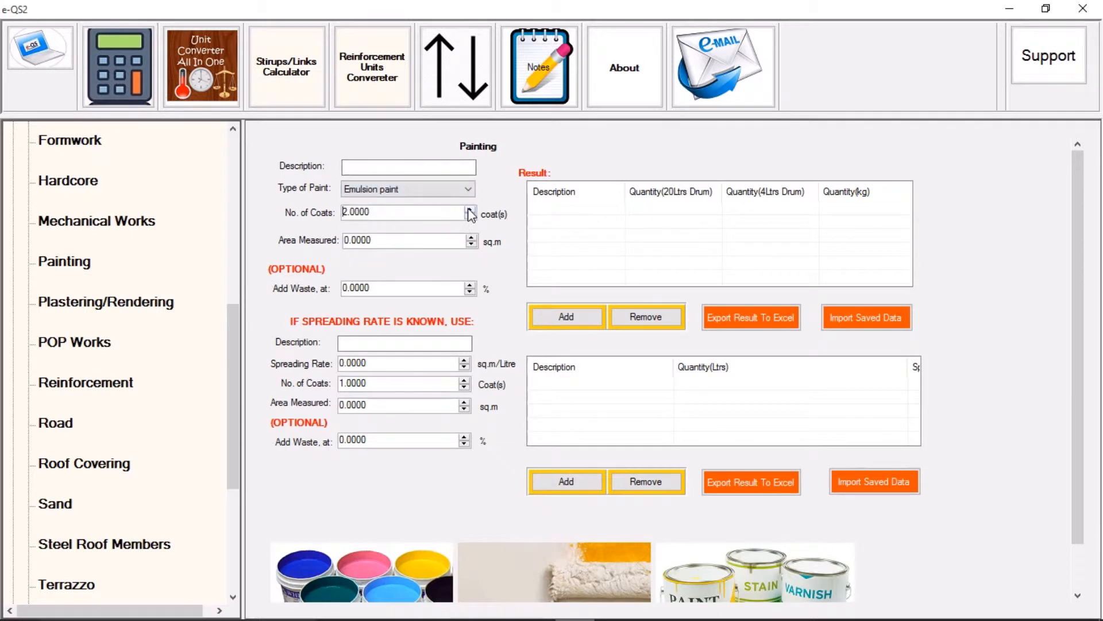
double_click(381, 241)
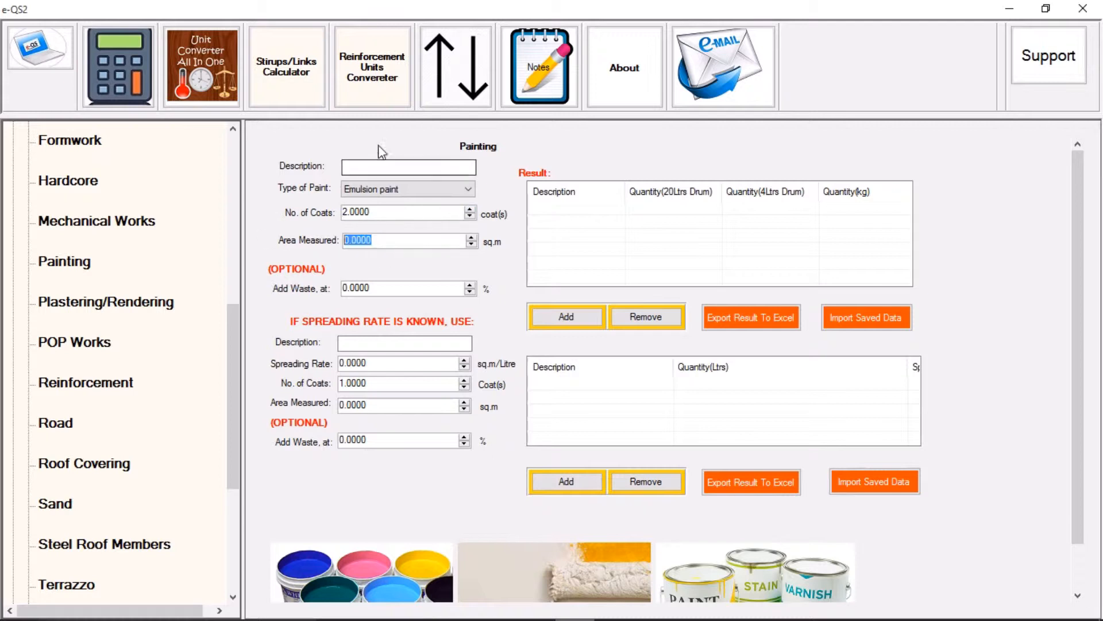
click(382, 165)
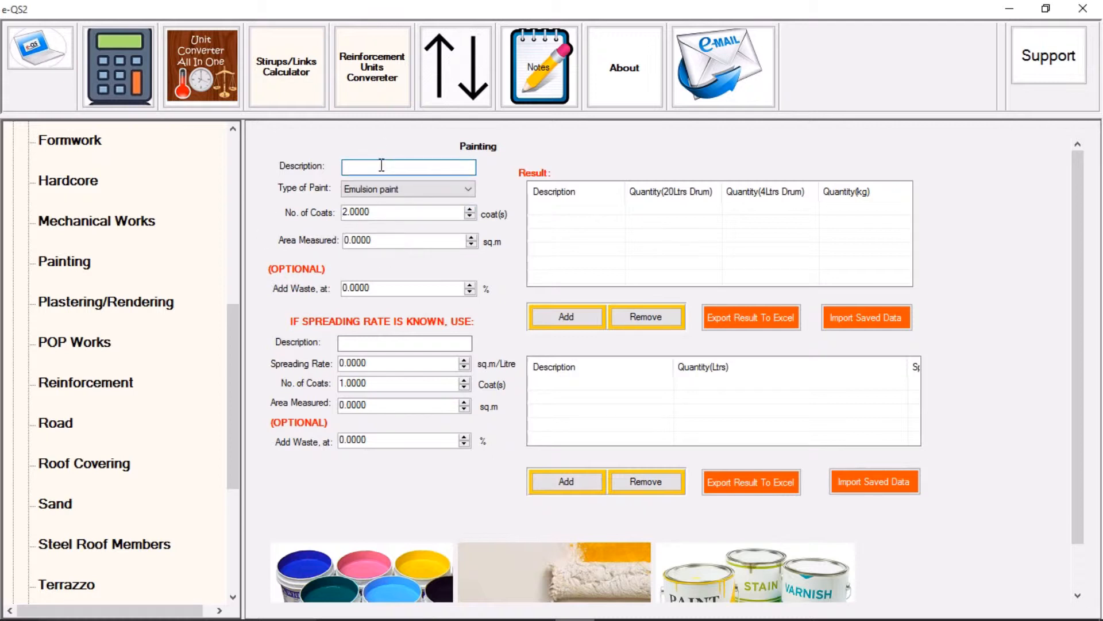
text(INTERNAL PAINTING)
- Set the internal painting's measured area to 125 sq.m with 10% waste and add the entry to the results
drag(389, 240, 247, 232)
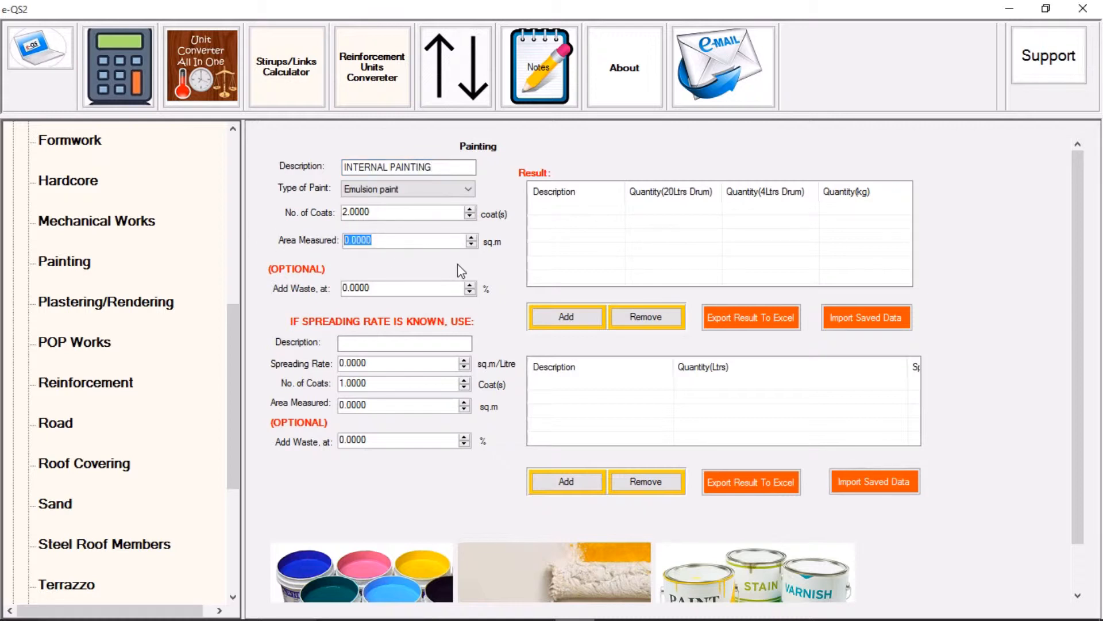
text(125)
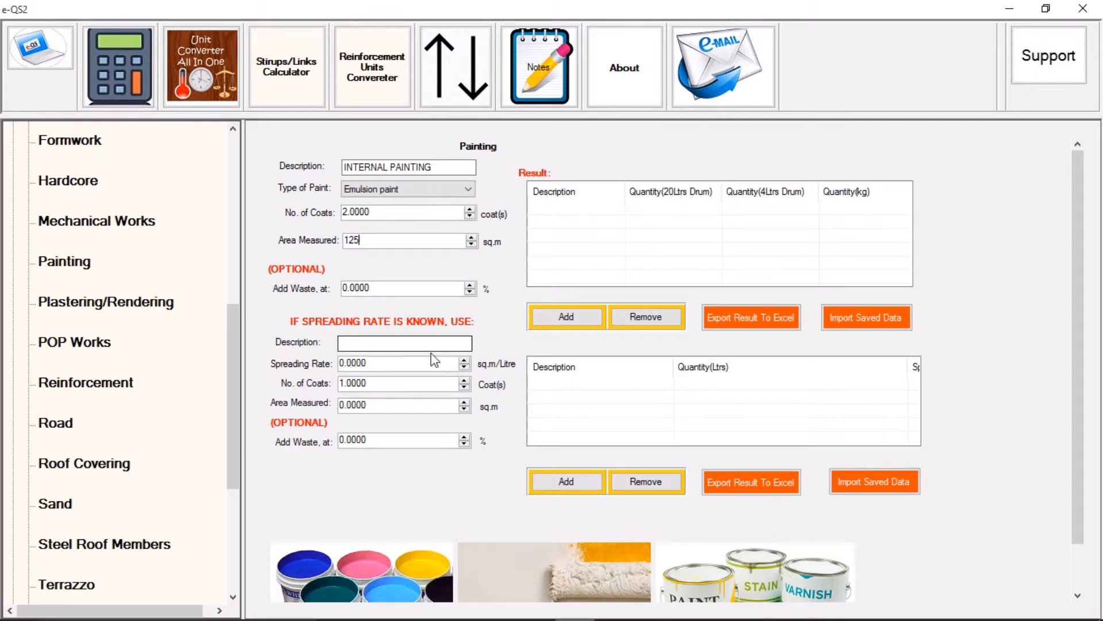
key(Tab)
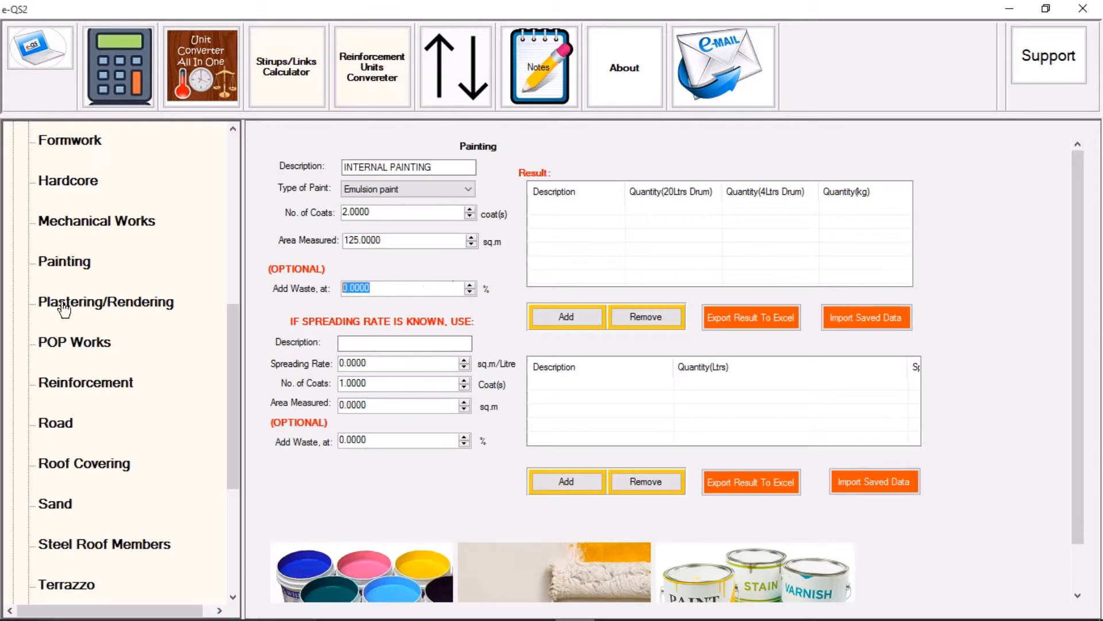
text(10)
click(570, 315)
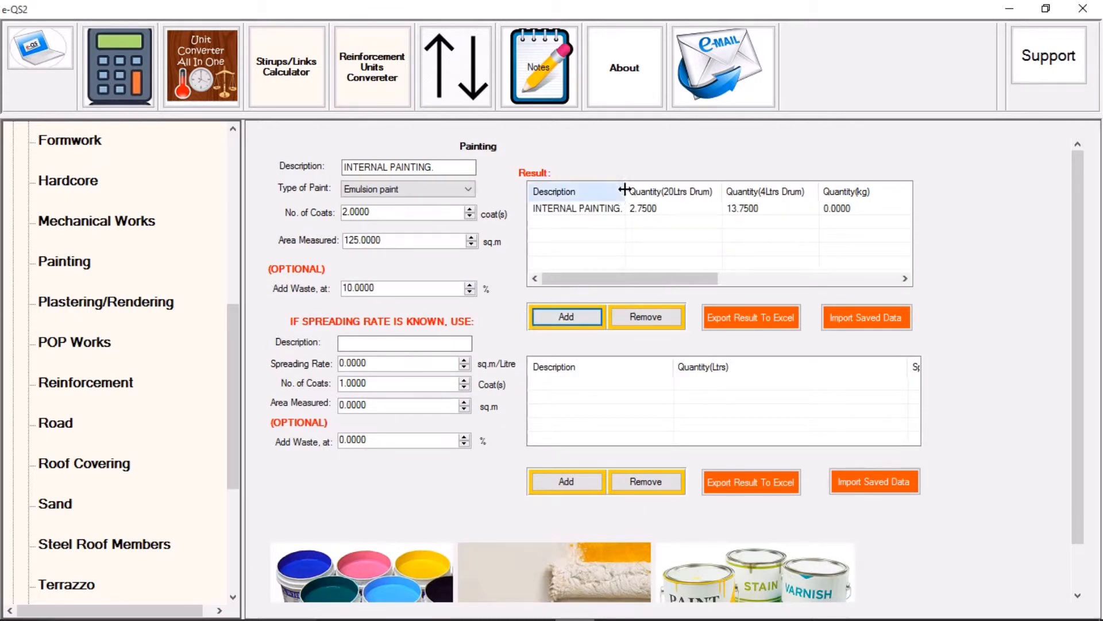
click(587, 208)
mouse_move(578, 280)
mouse_down()
mouse_move(611, 281)
mouse_move(597, 276)
mouse_up()
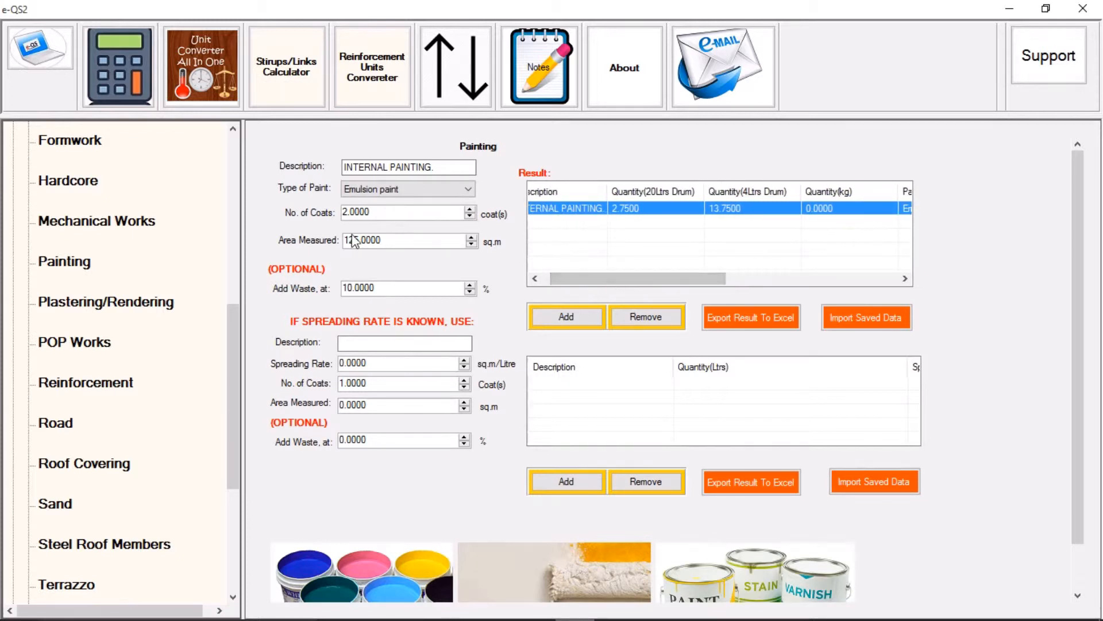
- Change the painting description to EXTERNAL PAINTING and the number of coats to 3
double_click(388, 166)
text(EXTER)
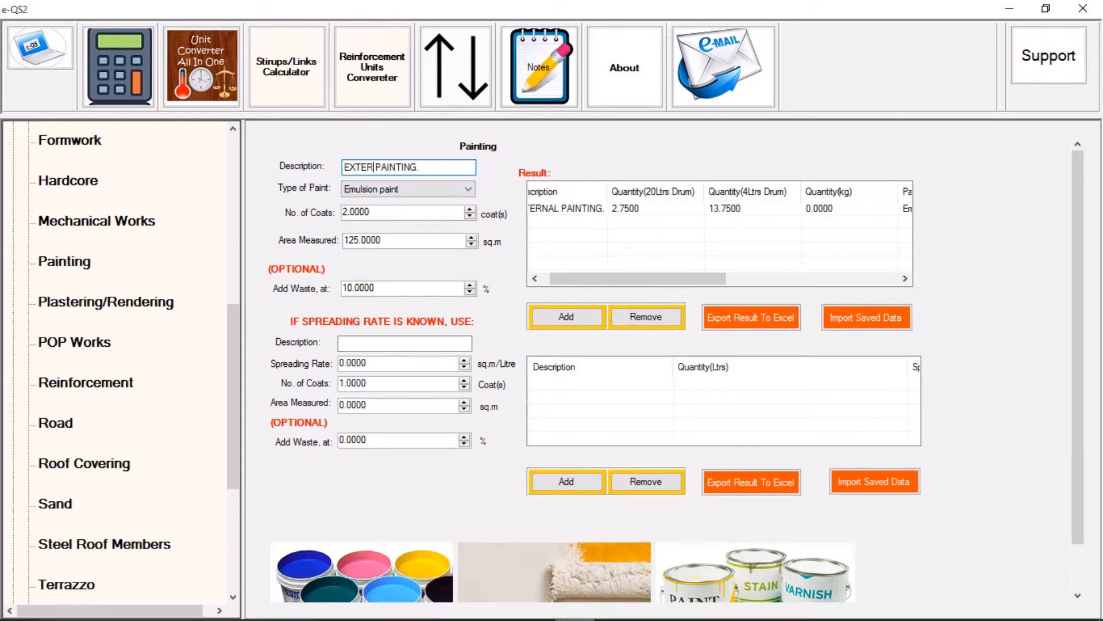
text(NAL)
click(470, 209)
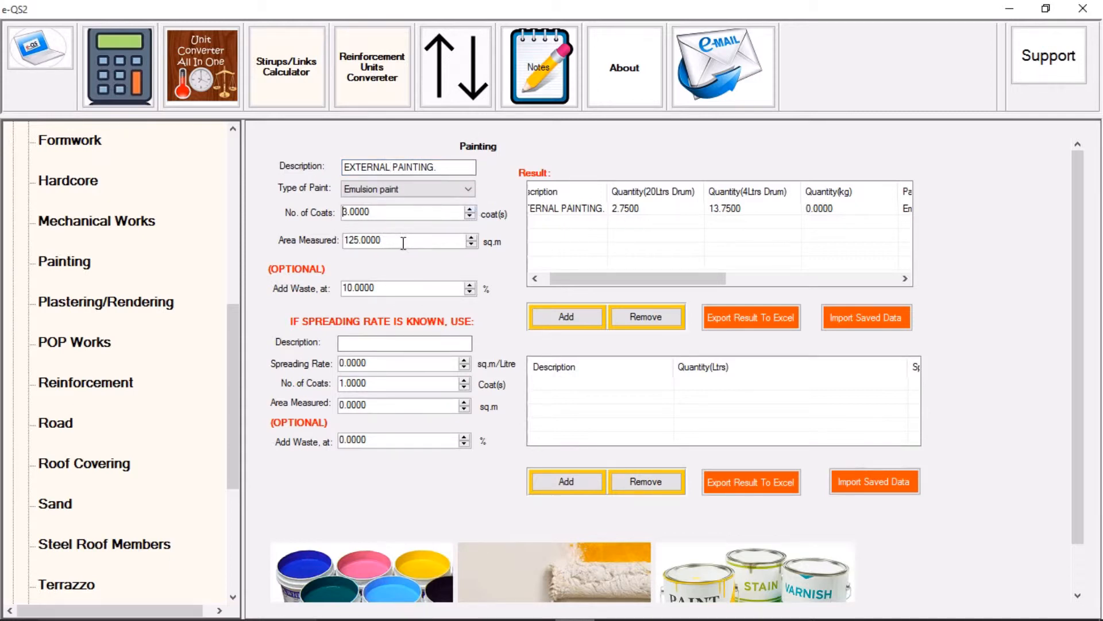
- Set the external painting's measured area to 75 sq.m, add it to the results and review the paint quantities
key(Tab)
text(1)
text(5)
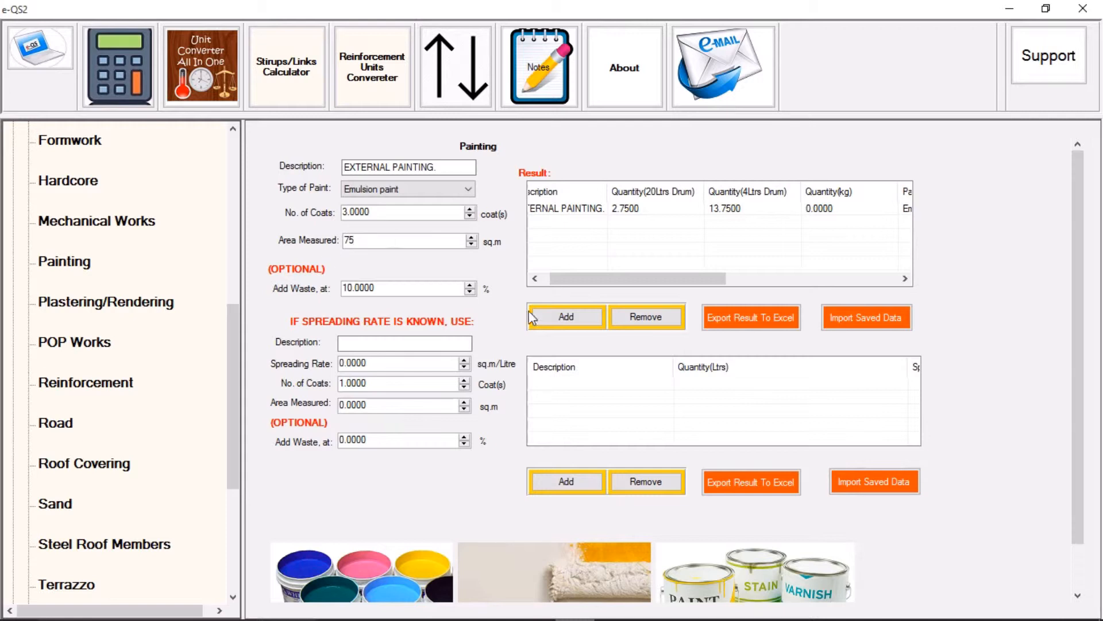
click(565, 320)
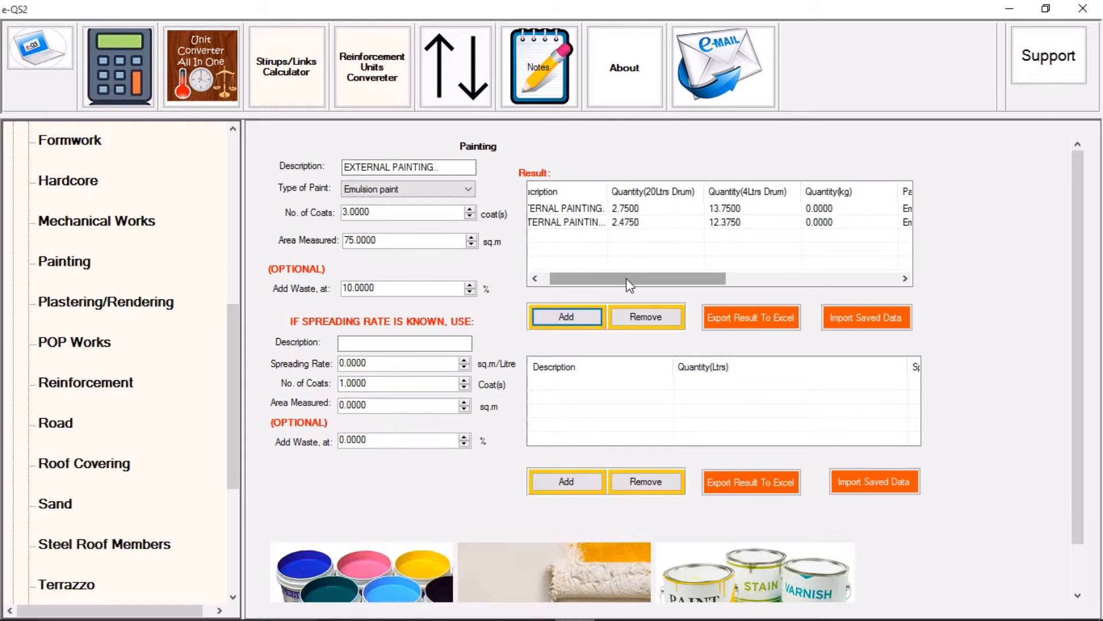
mouse_move(625, 279)
mouse_down()
mouse_move(725, 280)
mouse_move(673, 283)
mouse_up()
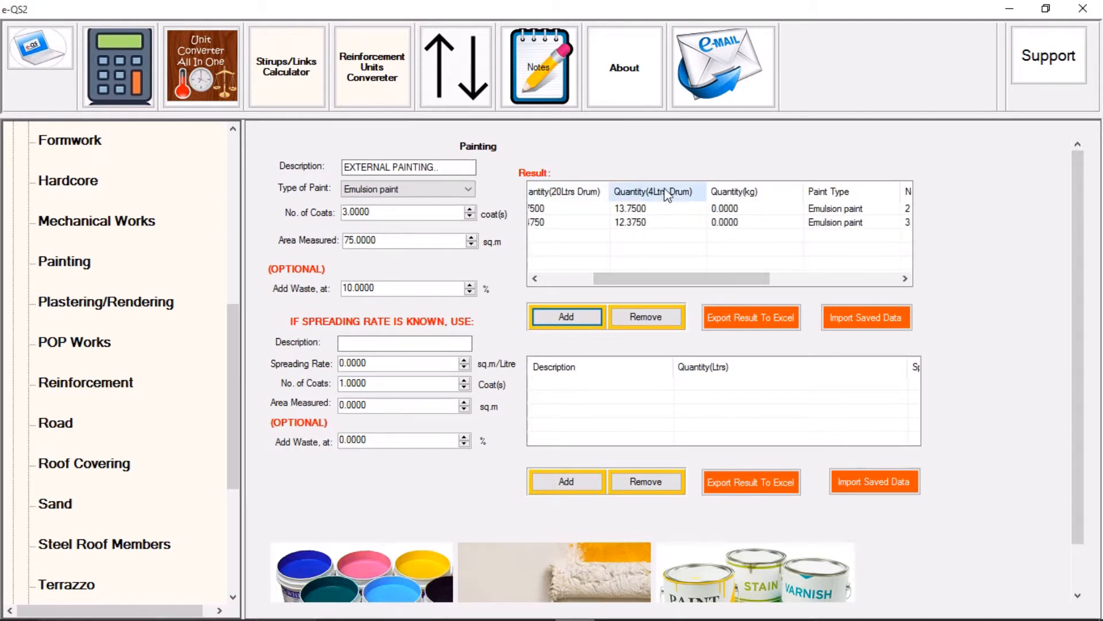
drag(720, 277, 586, 283)
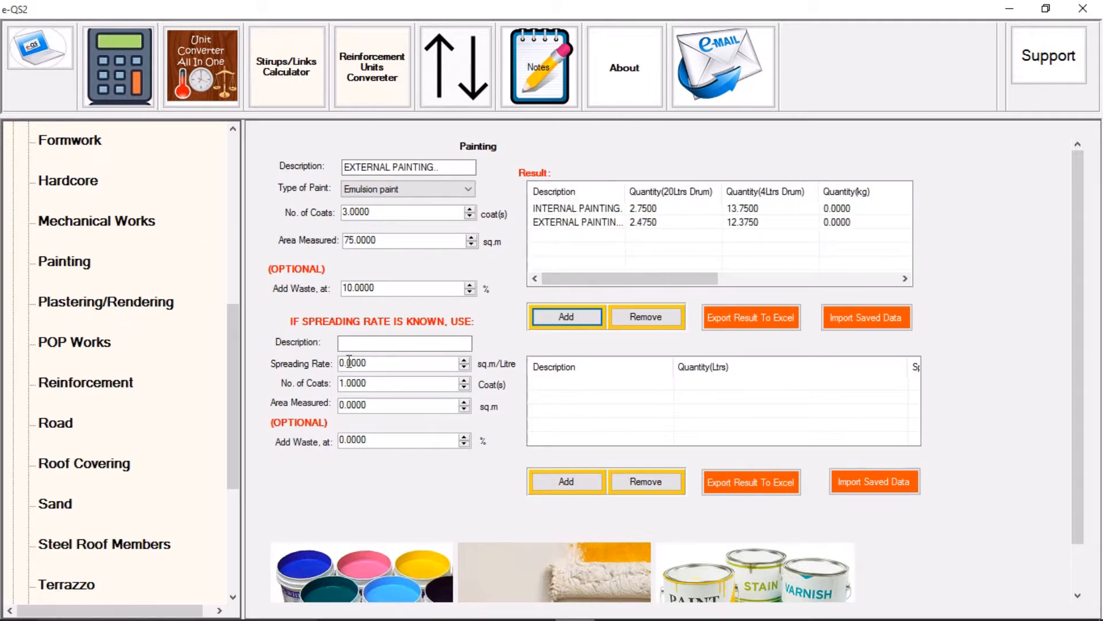
- In the known spreading rate section, describe the entry as EXTERNAL PAINTING with a rate of 14 sq.m/Litre and 2 coats
click(395, 343)
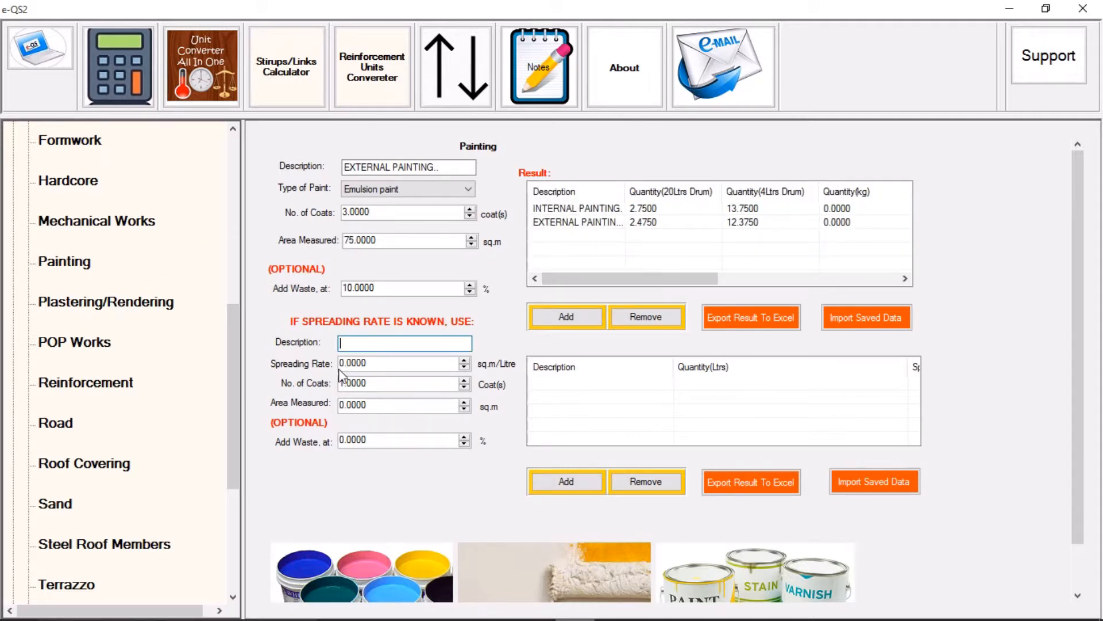
drag(397, 363, 295, 370)
click(402, 347)
text(EXTERNAL PAINTING)
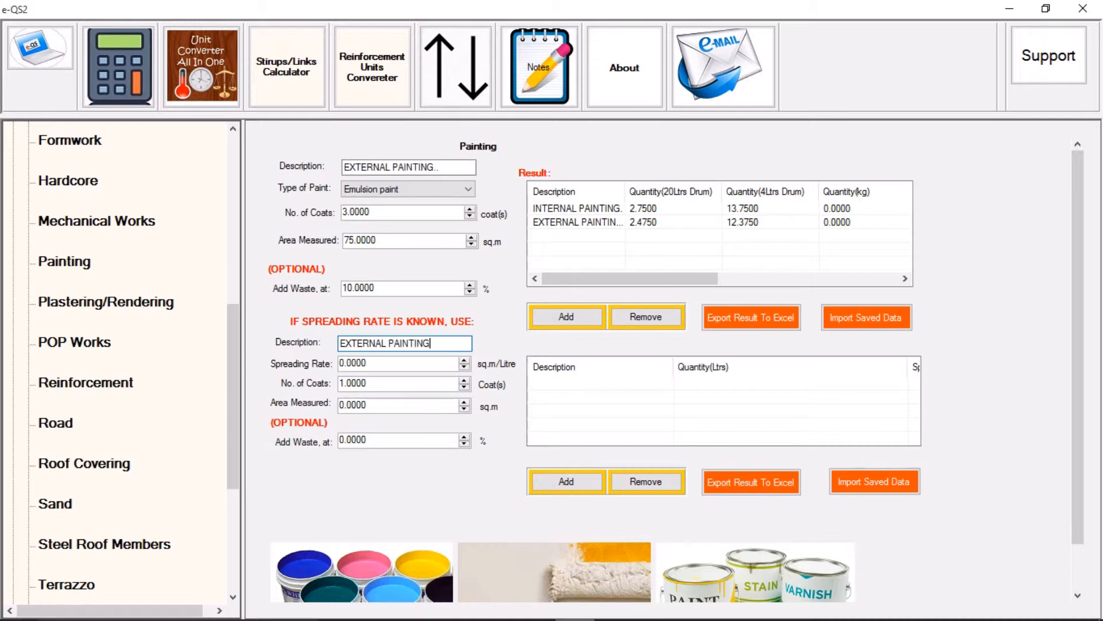
key(Tab)
text(14)
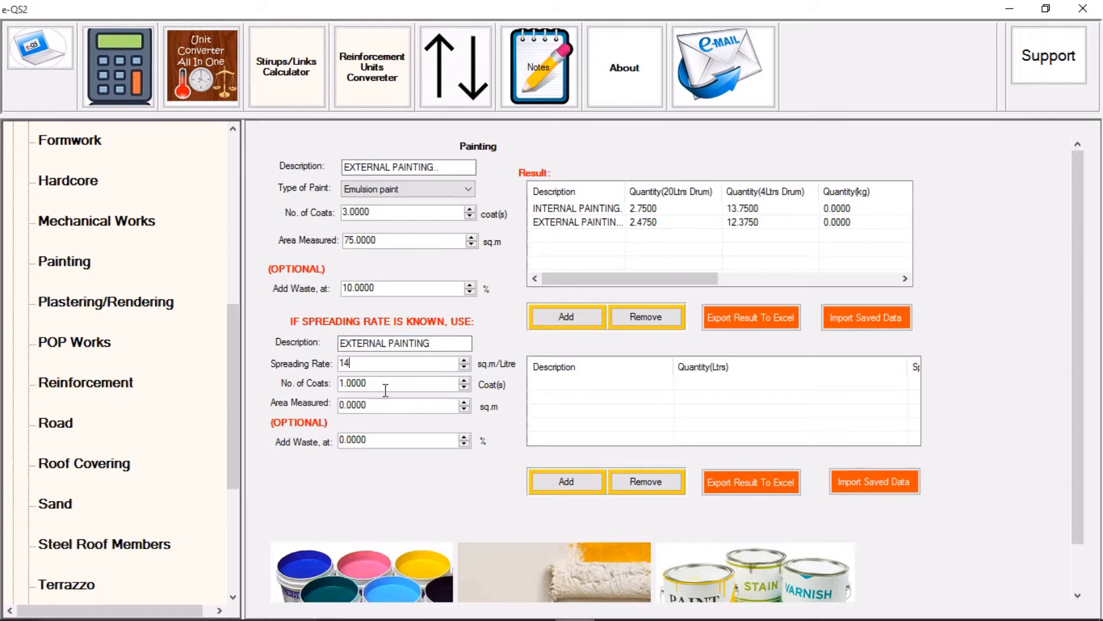
click(465, 380)
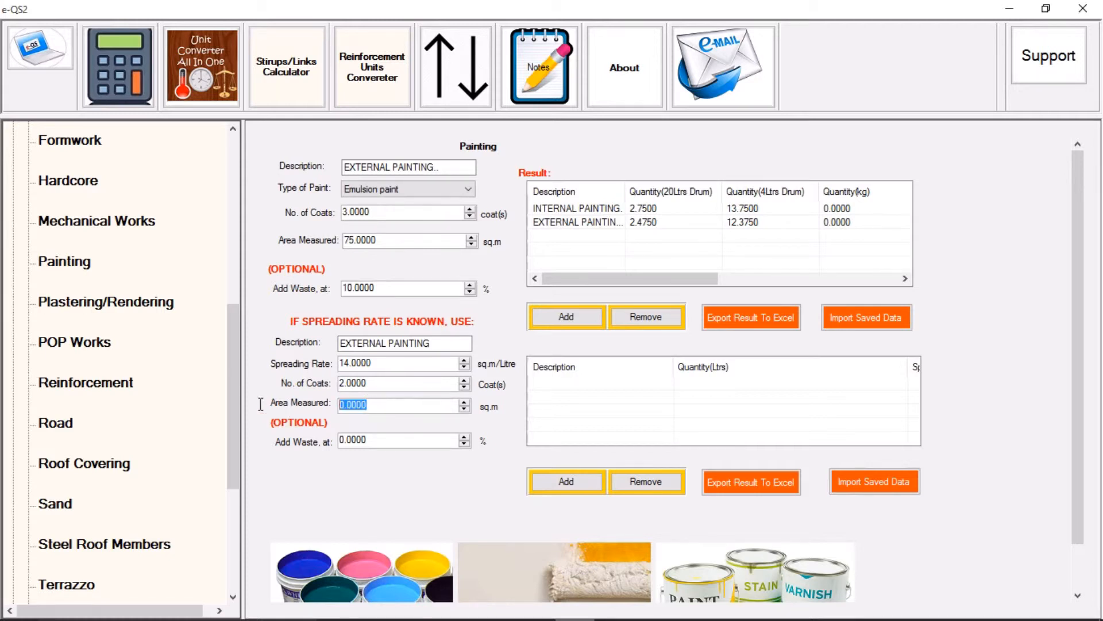
- Set the spreading-rate entry's measured area to 50 sq.m and its waste to 5%, and add it to the lower results table
drag(390, 406, 260, 404)
text(50)
key(Tab)
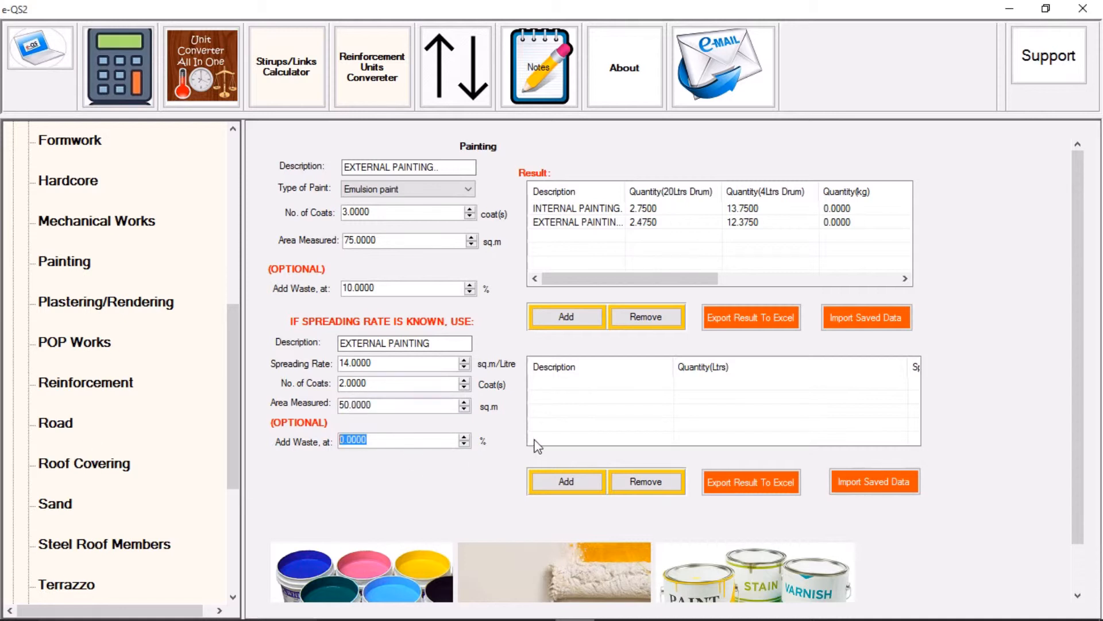
click(464, 438)
click(562, 480)
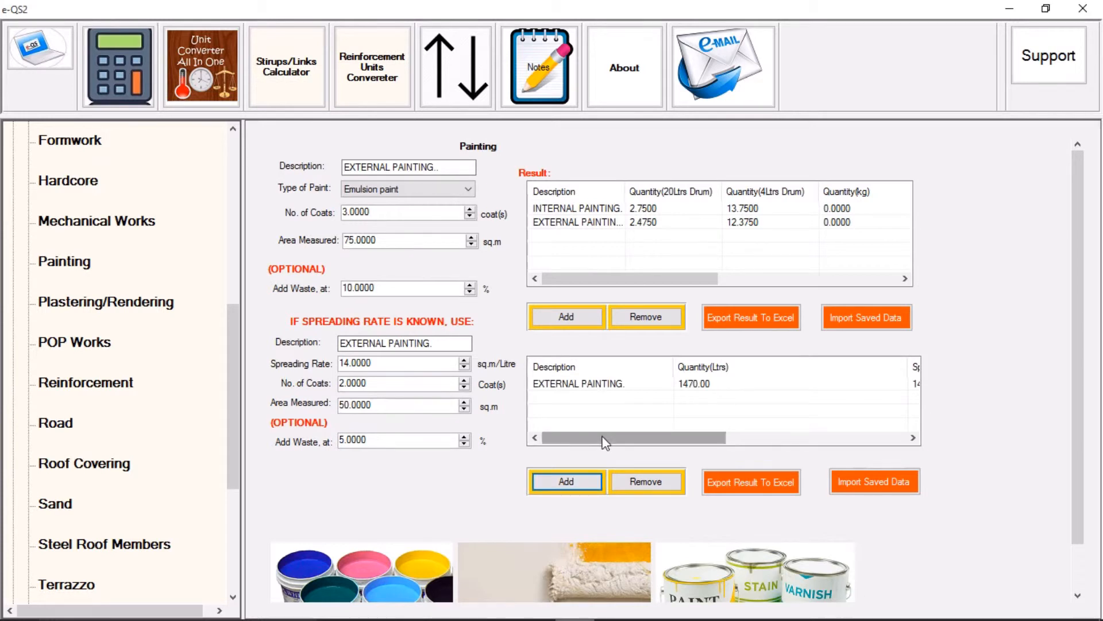
drag(602, 437, 617, 443)
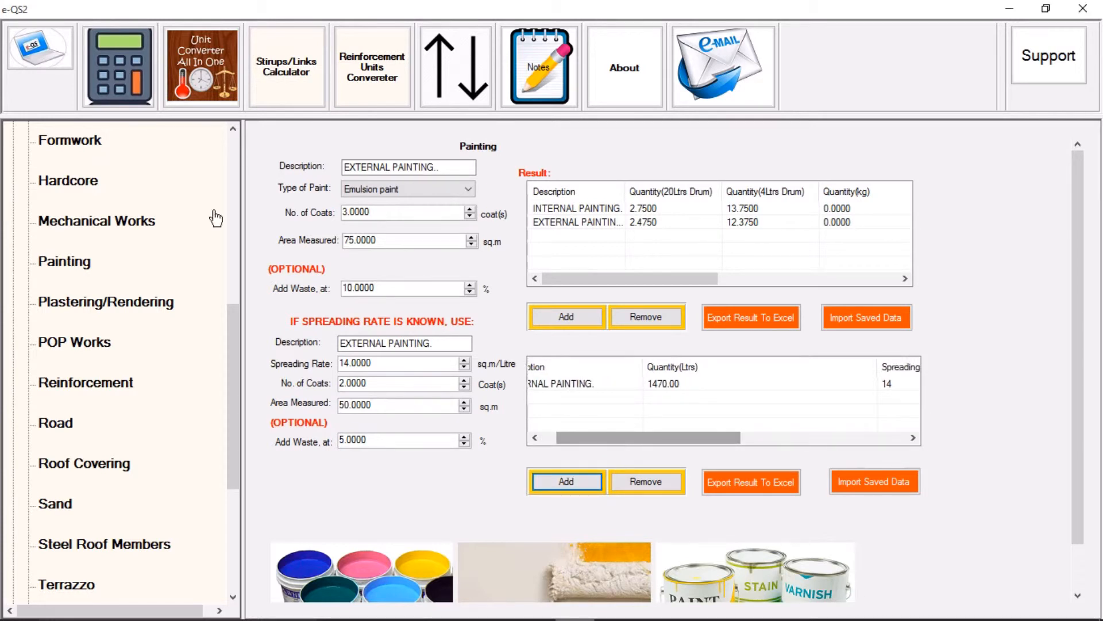
- Open the Plastering/Rendering estimation and enter the description EXT. PLASTERING with a 1:4 cement to sand mix ratio
click(94, 316)
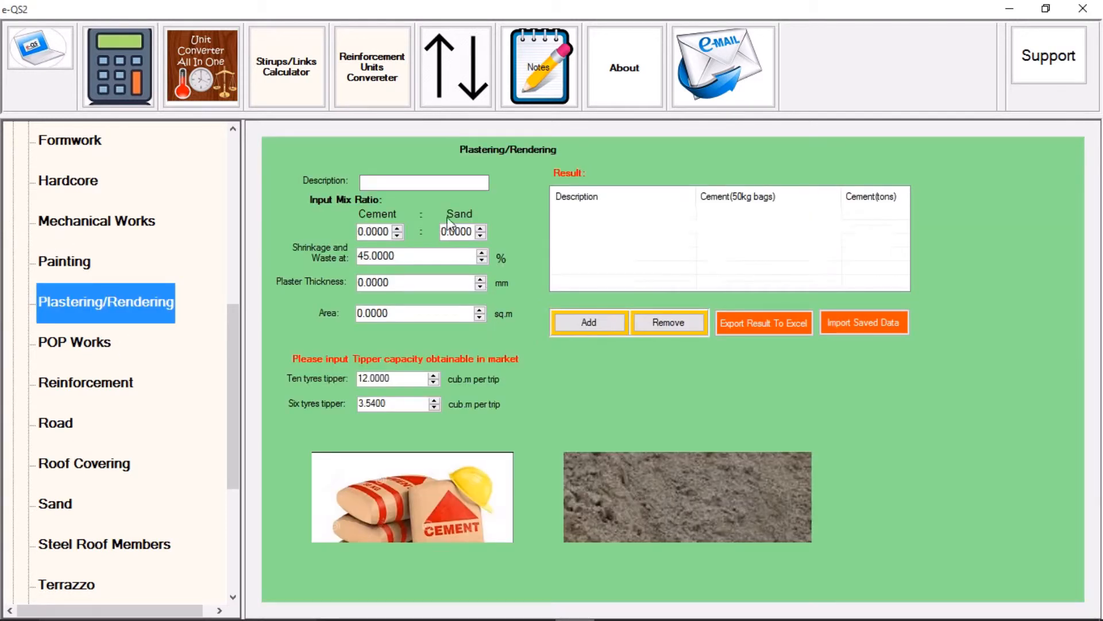
click(394, 187)
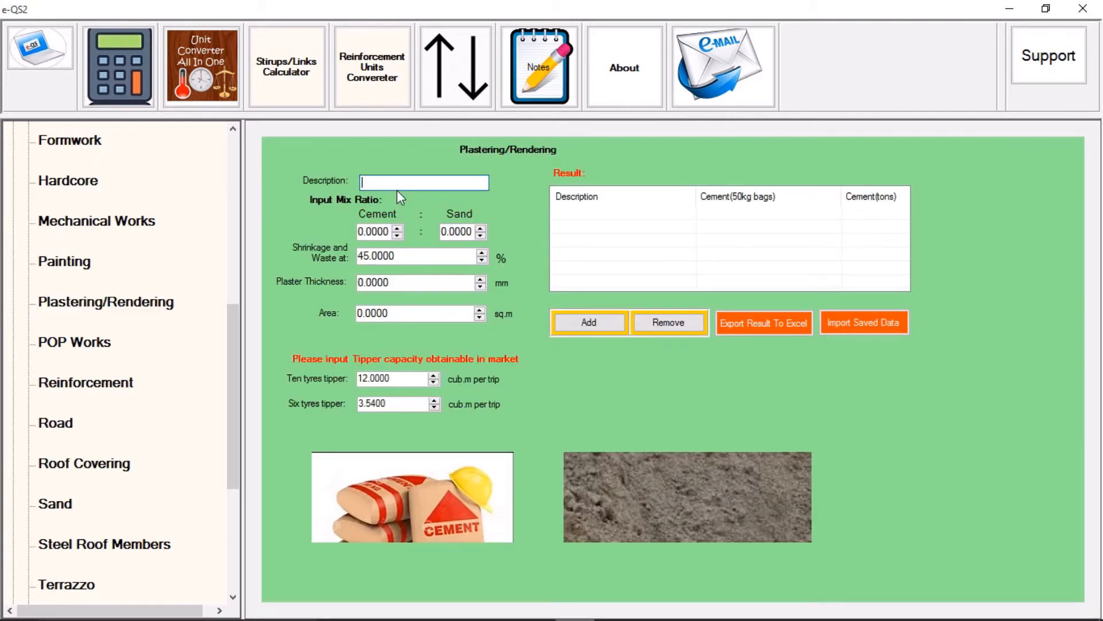
text(EXTER)
text(PLASTERING)
click(396, 228)
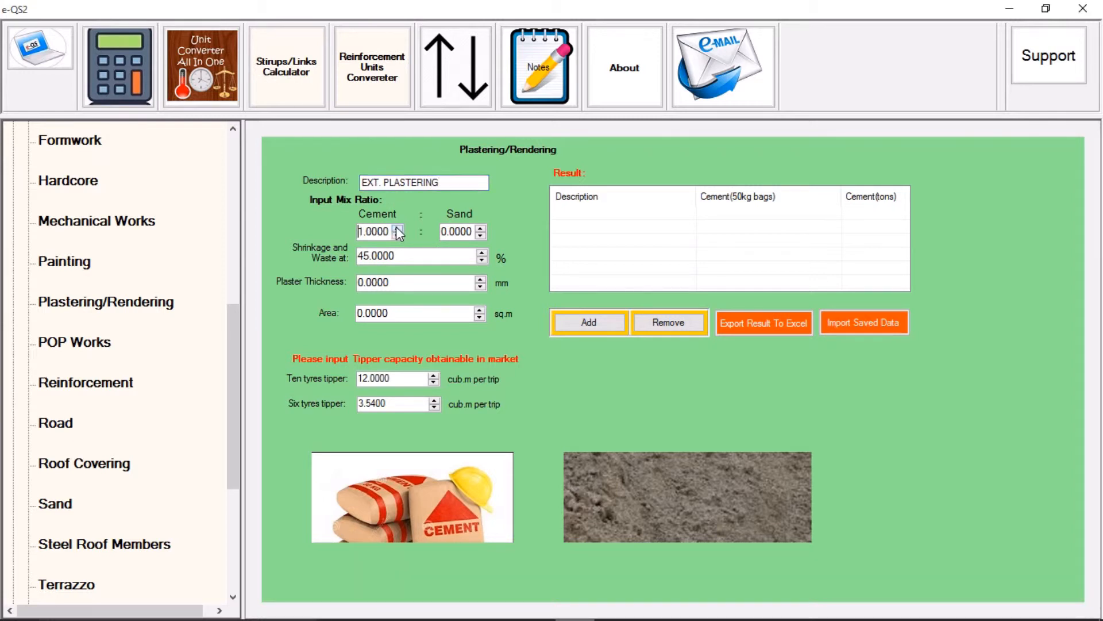
click(397, 234)
key(Tab)
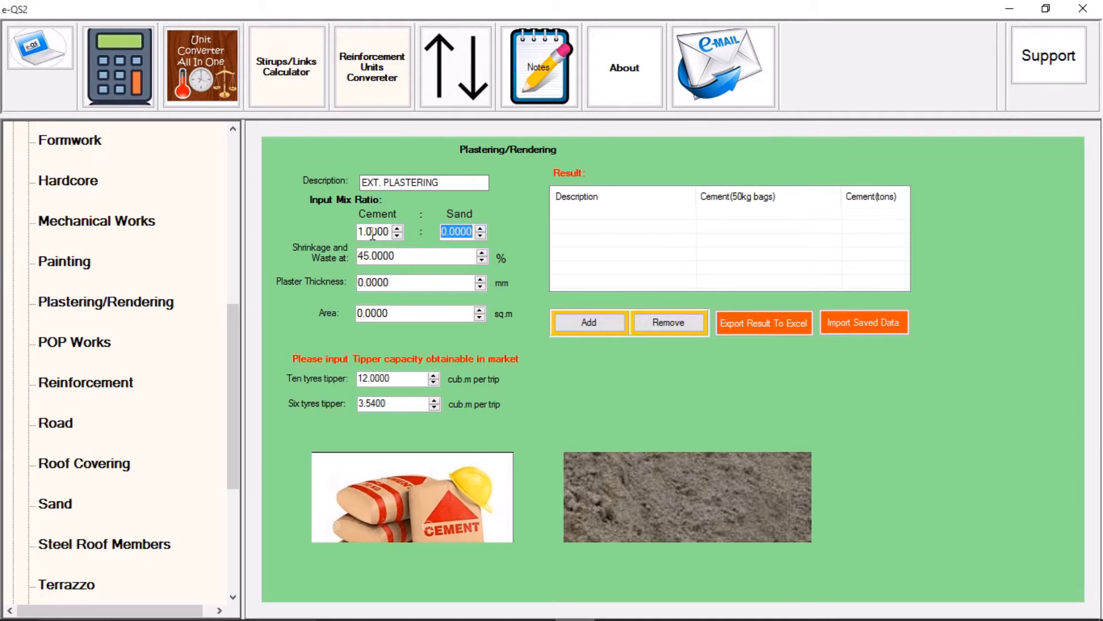
text(4)
key(Tab)
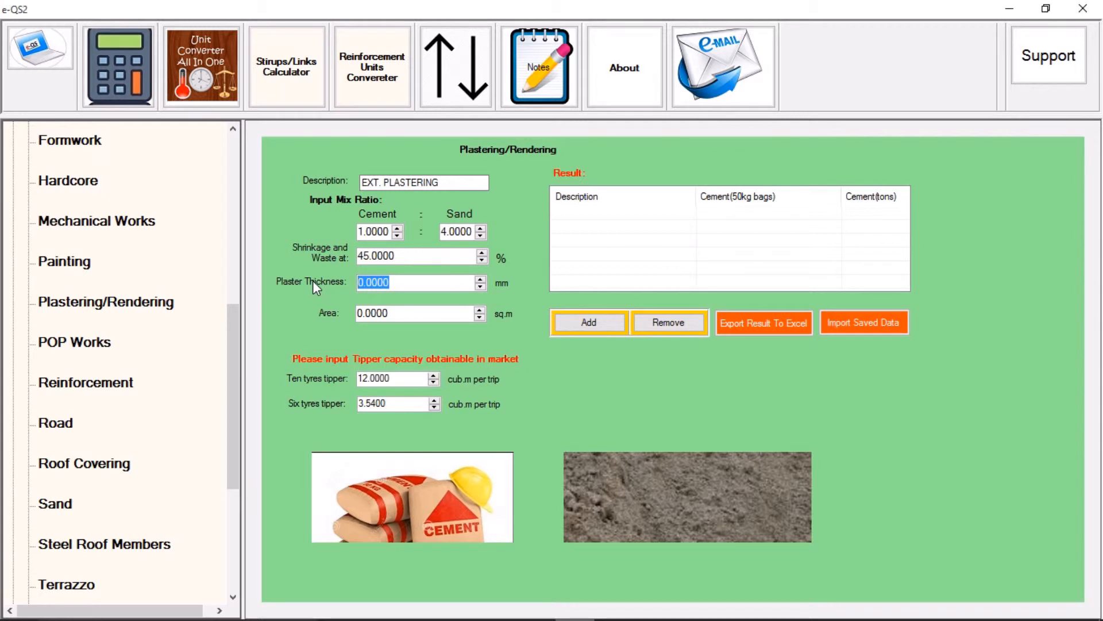
- Set the external plaster's thickness to 15 mm and area to 152 sq.m, and add it to the results
text(15)
key(Tab)
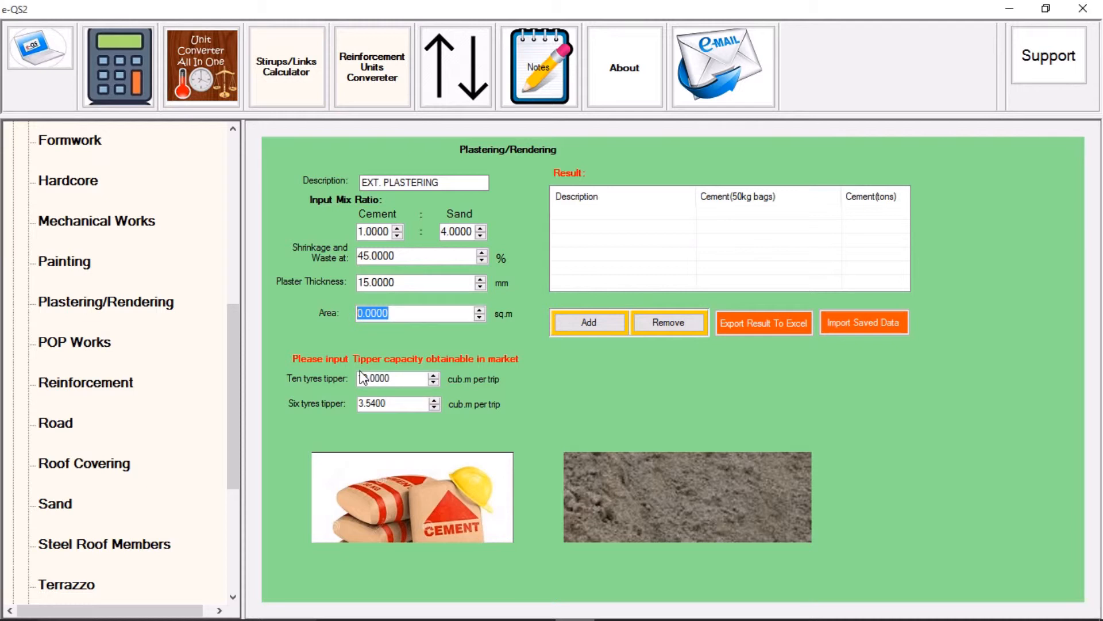
text(152)
key(Tab)
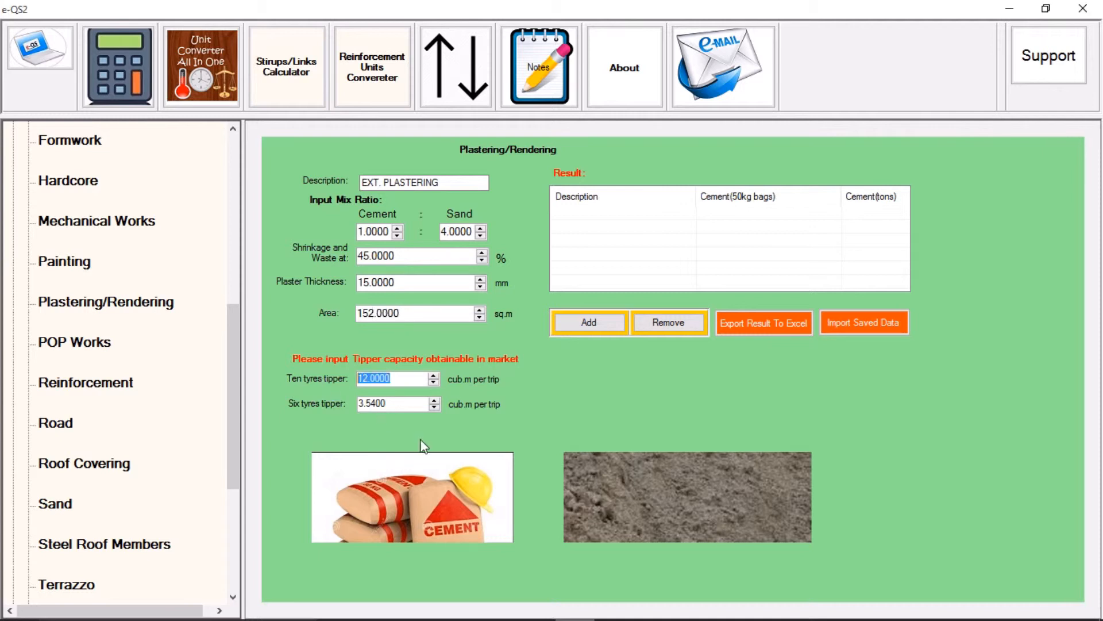
key(Tab)
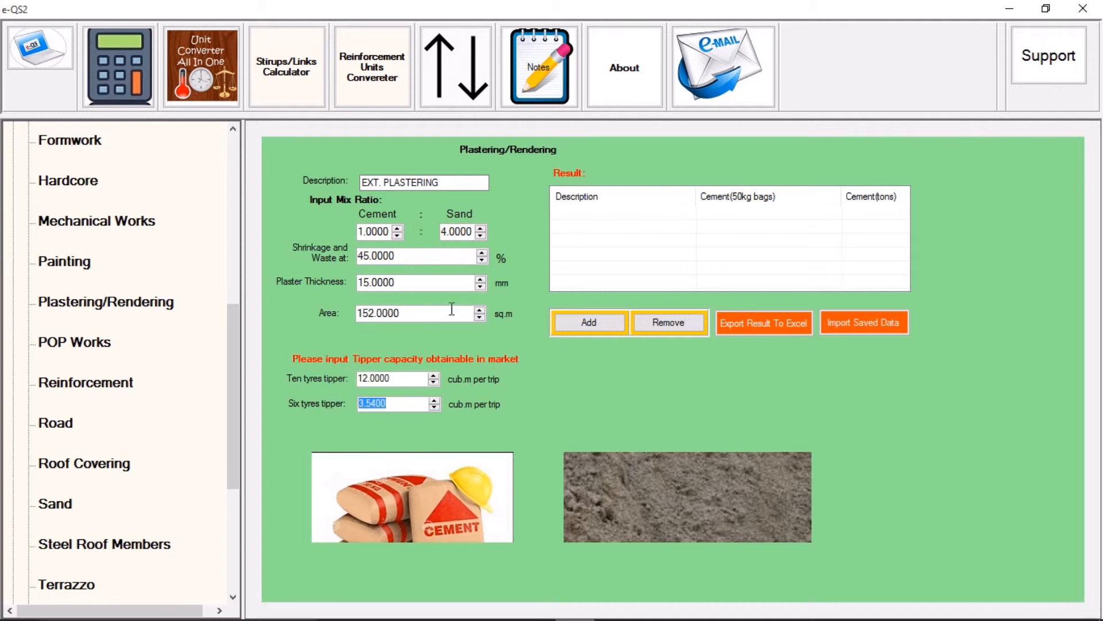
click(592, 322)
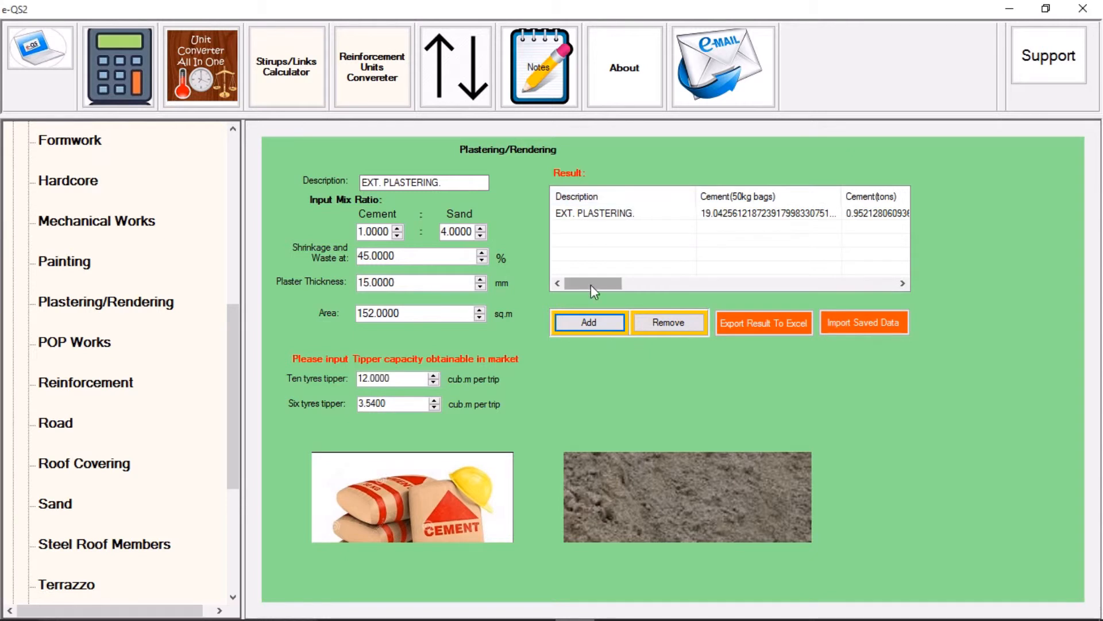
mouse_move(592, 285)
mouse_down()
mouse_move(699, 281)
mouse_move(578, 288)
mouse_up()
click(408, 282)
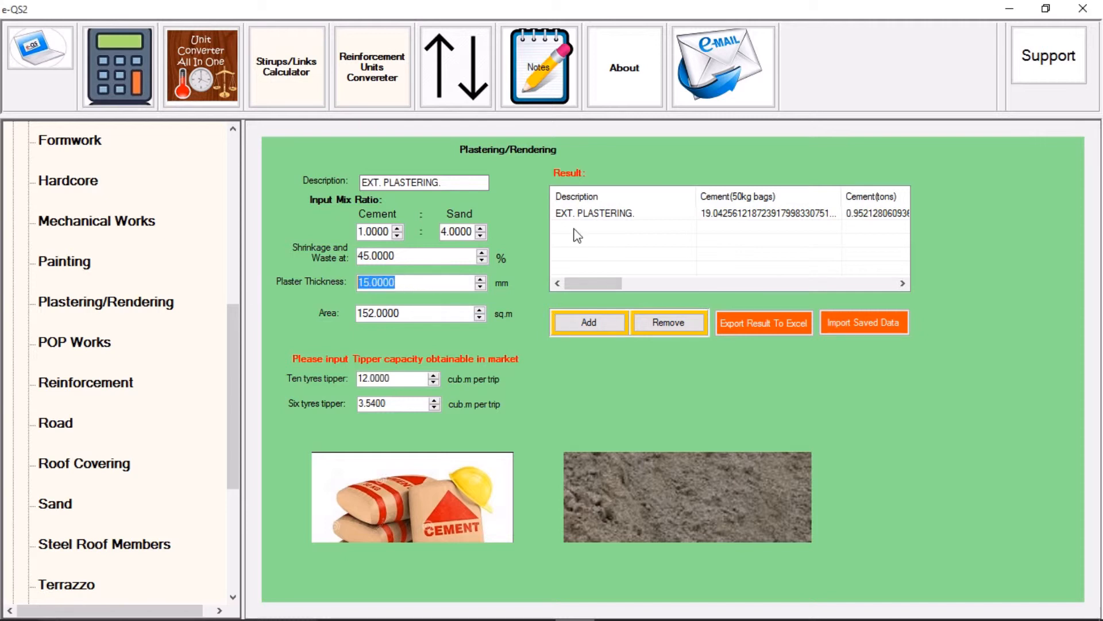
drag(597, 283, 426, 231)
- Change the plastering description to INT. PLASTERING and the area to 224 sq.m
drag(380, 182, 339, 189)
text(INT)
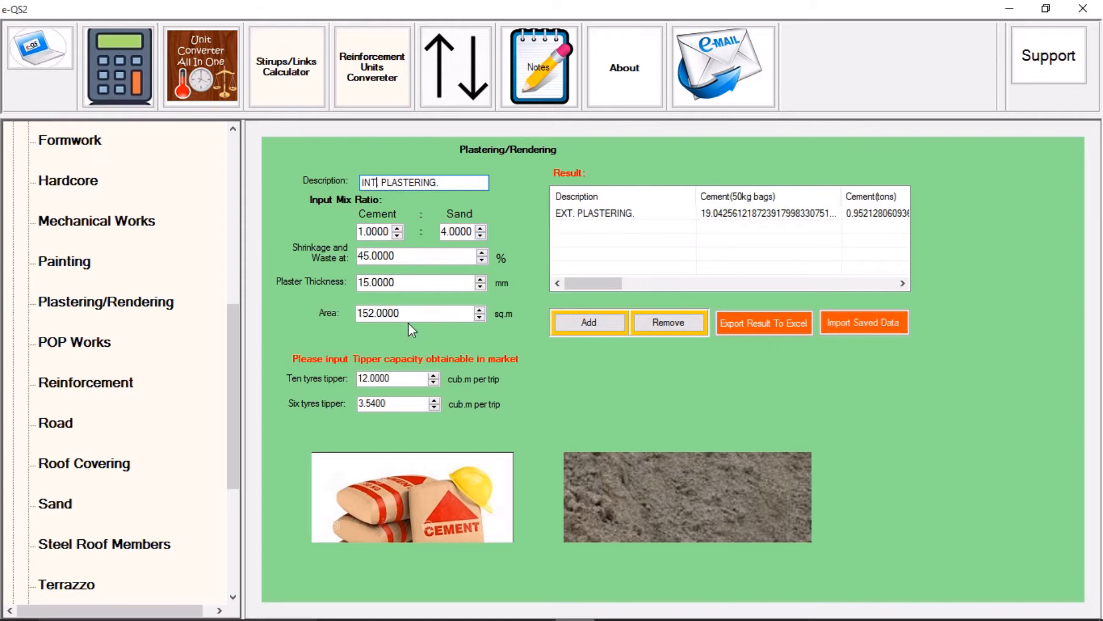
double_click(429, 308)
text(2)
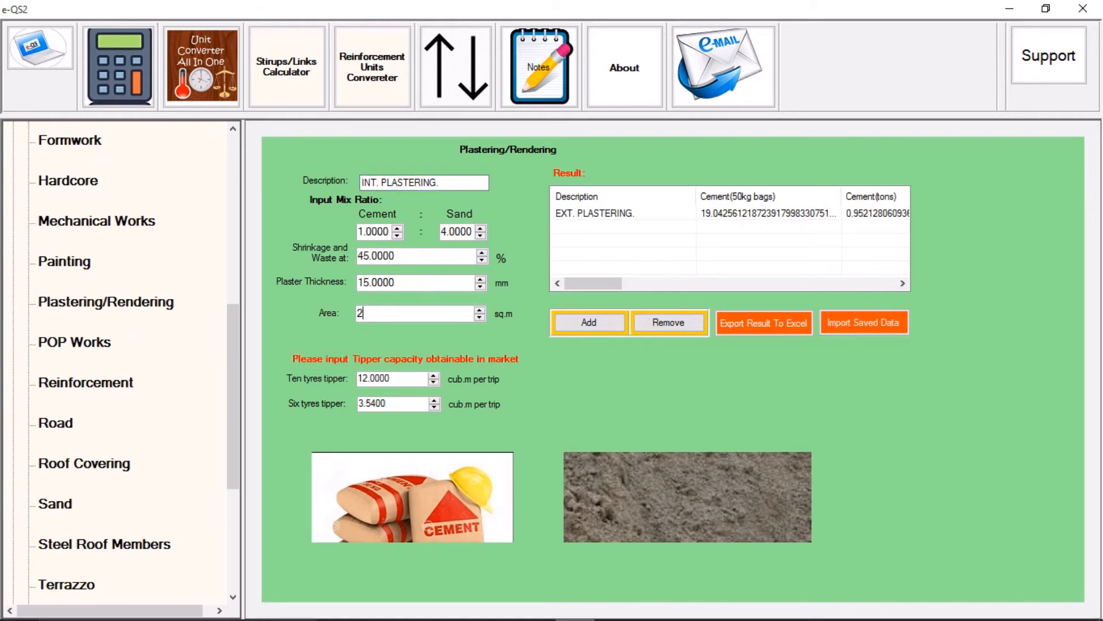
text(24)
- Reduce the internal plaster's thickness to 12 mm, add the entry to the results and select its row
click(480, 287)
click(480, 288)
click(480, 287)
click(480, 288)
click(480, 287)
click(480, 287)
click(581, 323)
click(759, 231)
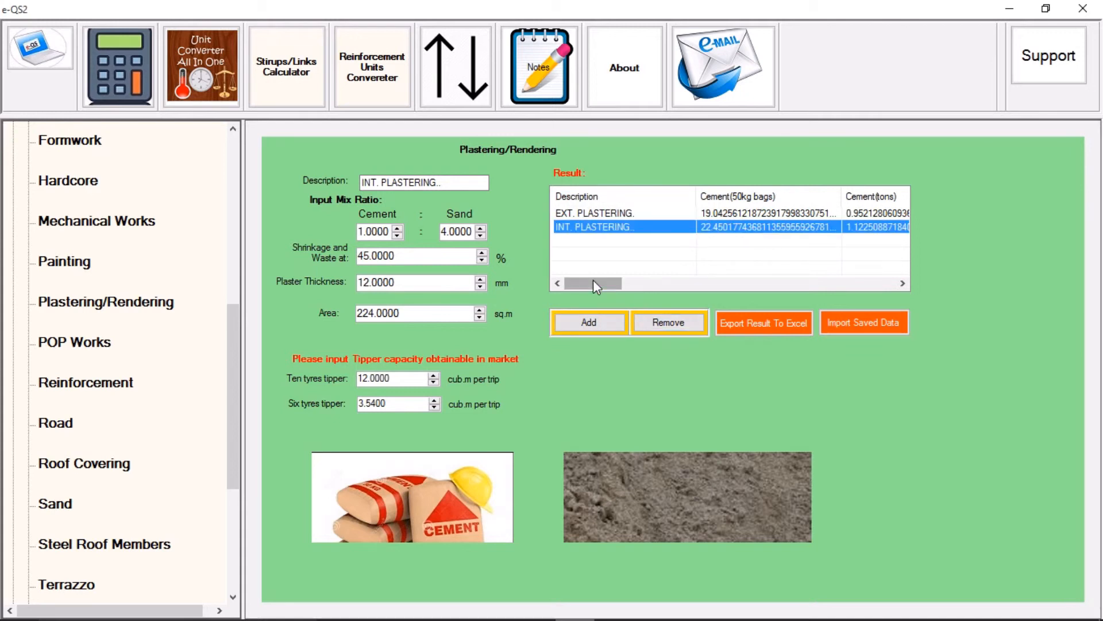
- Look through the Reinforcement, Terrazzo, Tiles and Timber estimation forms
mouse_move(597, 280)
mouse_down()
mouse_move(764, 279)
mouse_move(581, 278)
mouse_up()
scroll(168, 367, down, 1)
scroll(168, 369, down, 1)
scroll(149, 359, up, 5)
scroll(149, 359, down, 5)
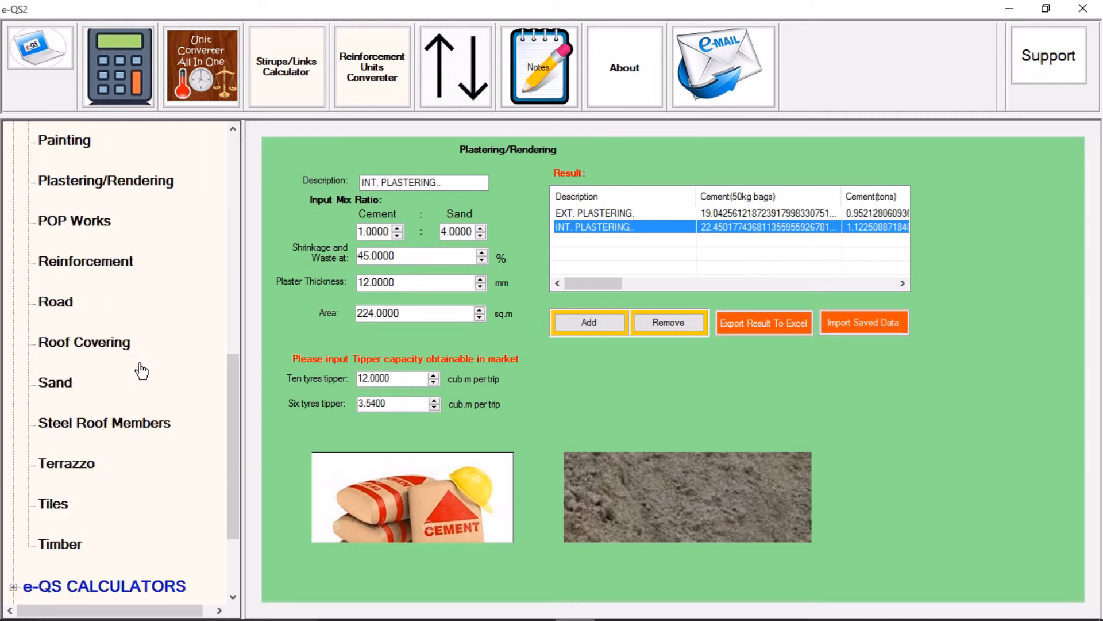
mouse_move(335, 8)
click(85, 270)
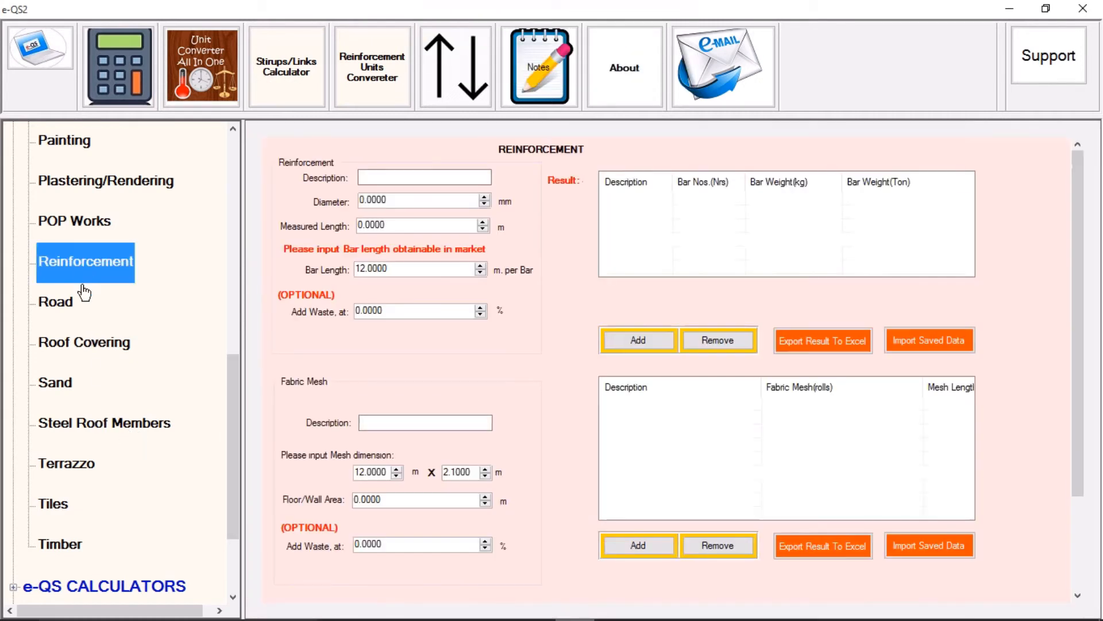
click(71, 467)
click(64, 504)
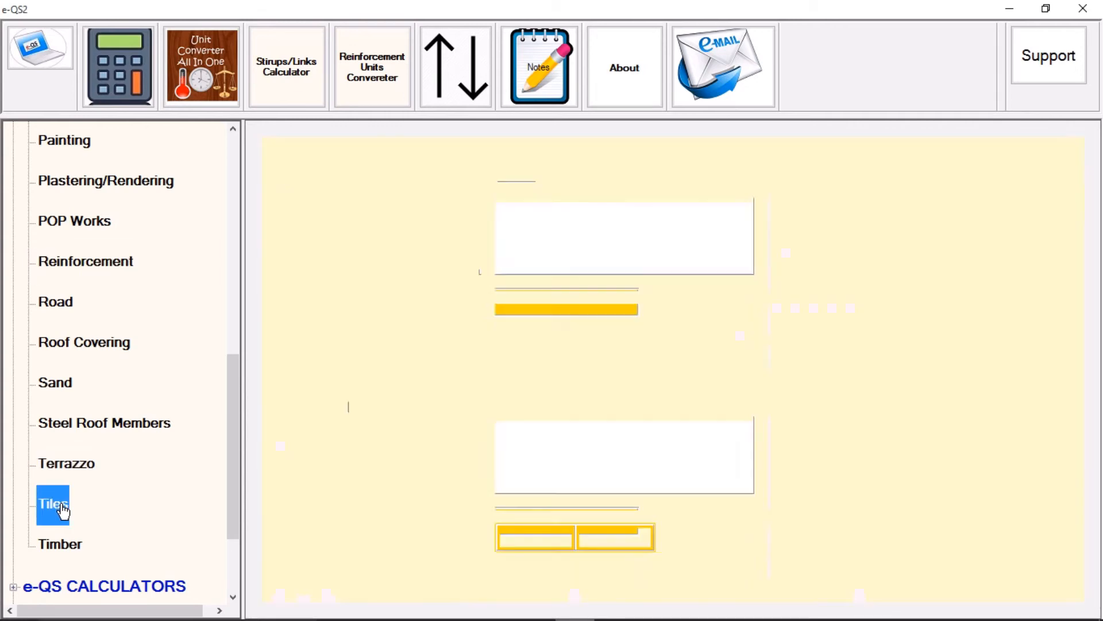
click(65, 548)
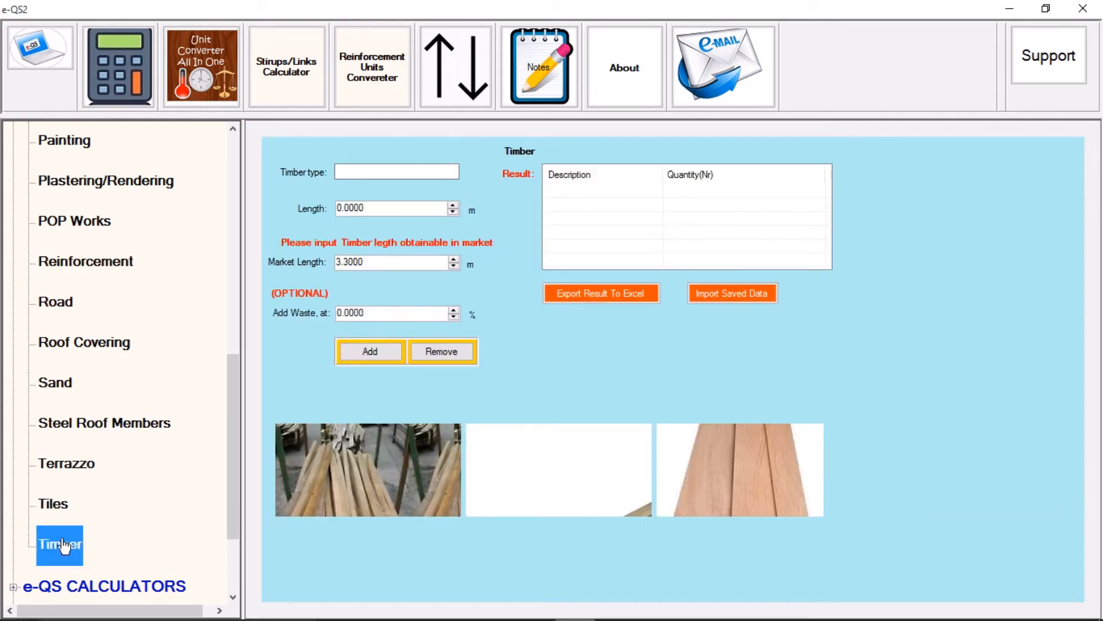
- Open the Terrazzo estimation and set the terrazzo floor's thickness to 15 mm and its measured area to 300 sq.m
click(81, 474)
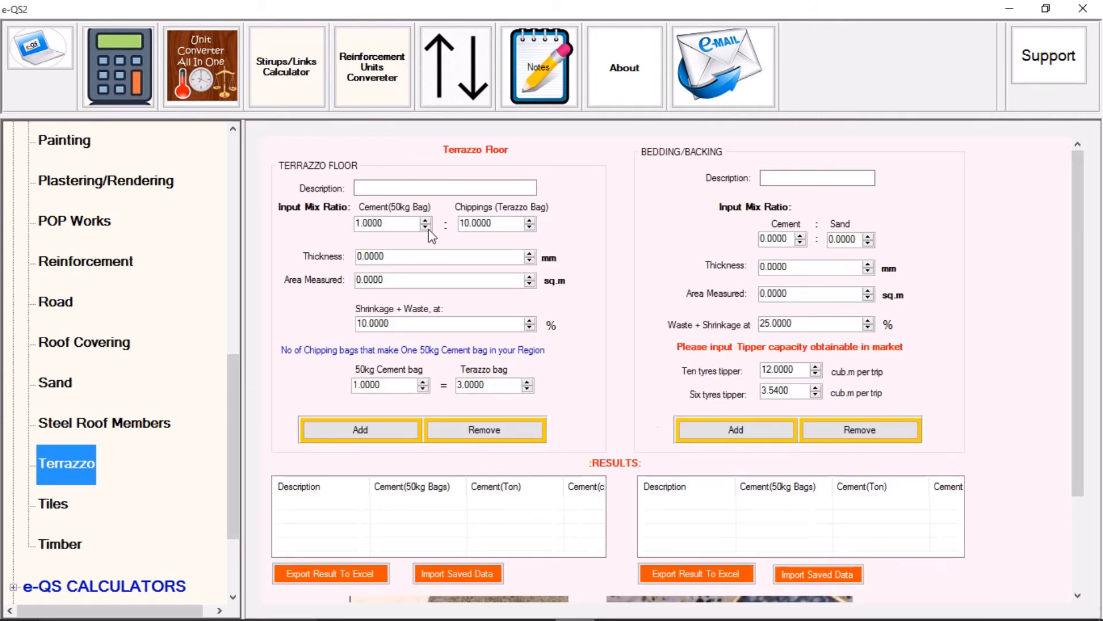
click(391, 256)
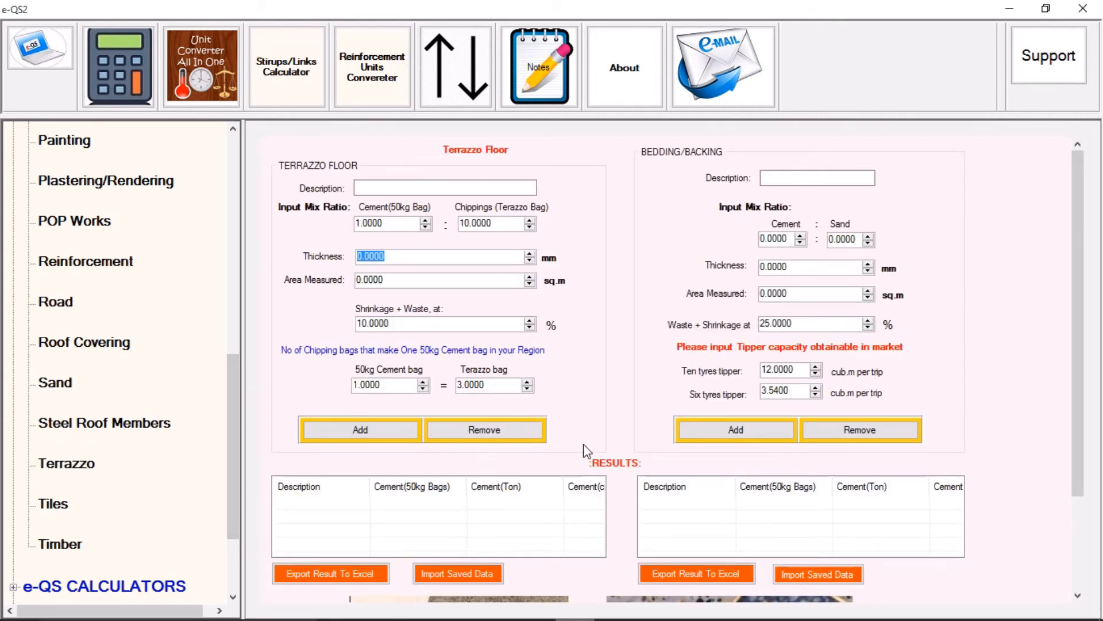
text(4)
text(0)
key(BackSpace)
key(BackSpace)
key(BackSpace)
key(BackSpace)
text(1)
key(Tab)
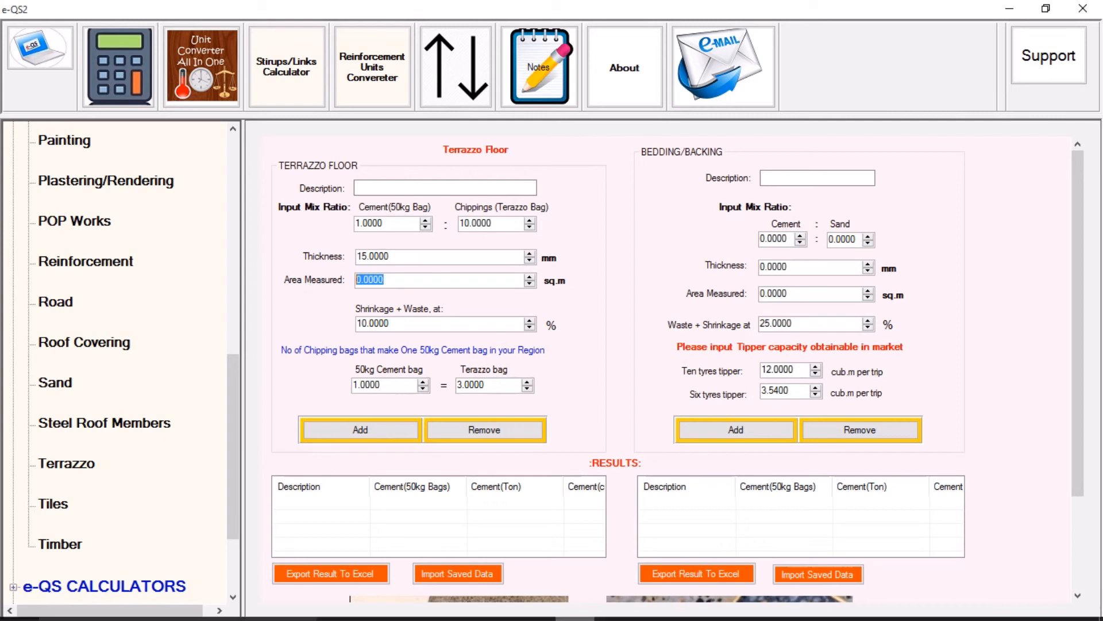
text(3)
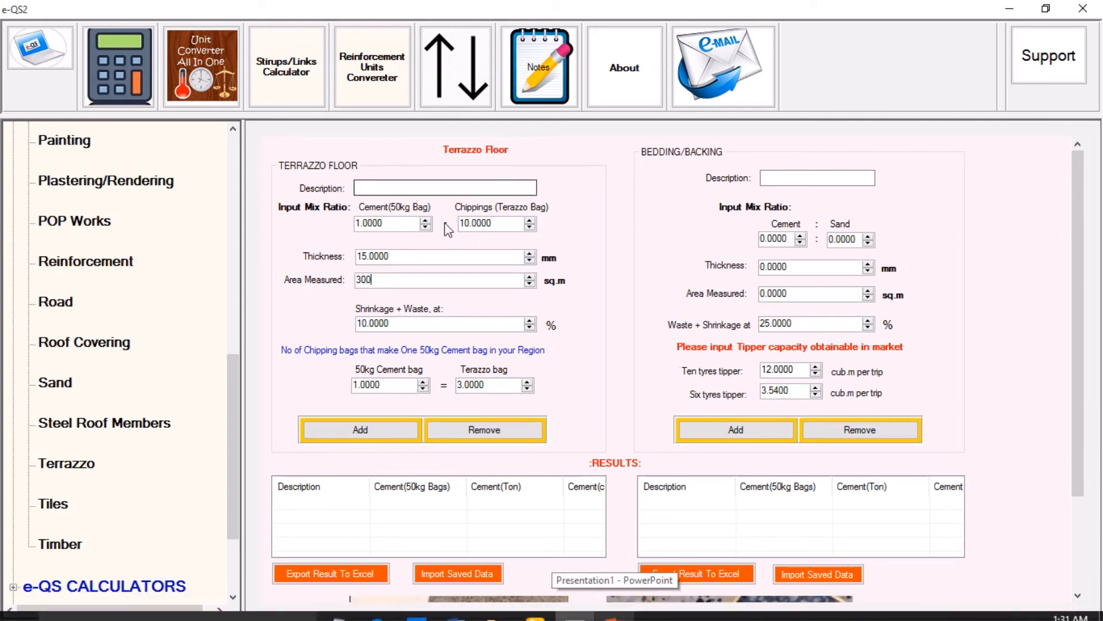
- Enter the description HALL TERRAZZO. for the terrazzo floor, add the entry to the results and select its row to check the chippings quantities
click(418, 190)
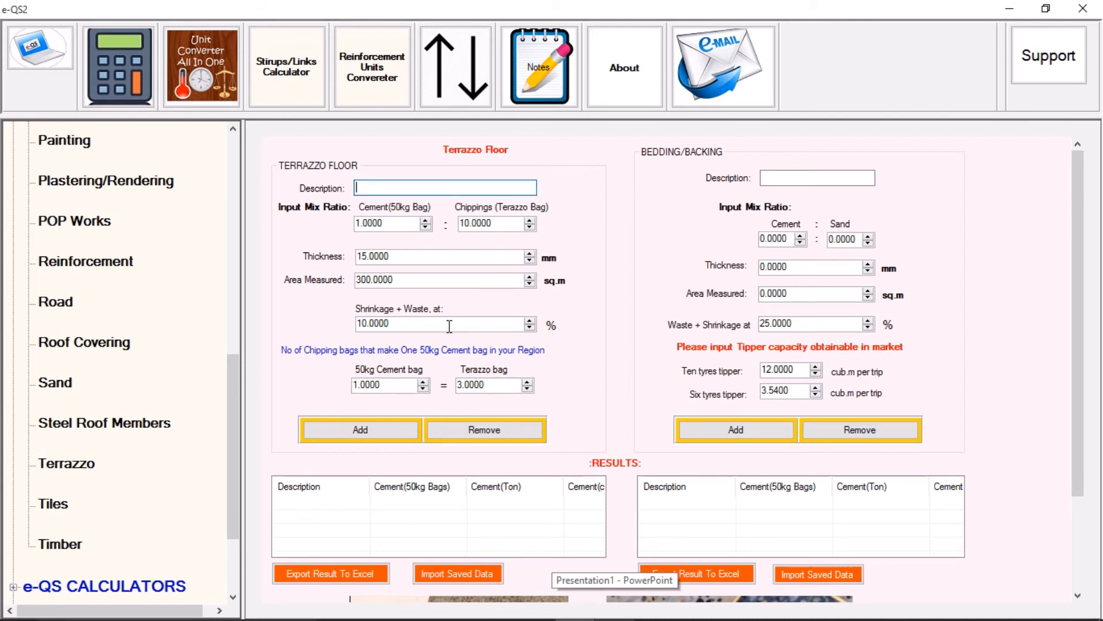
text(HA;L)
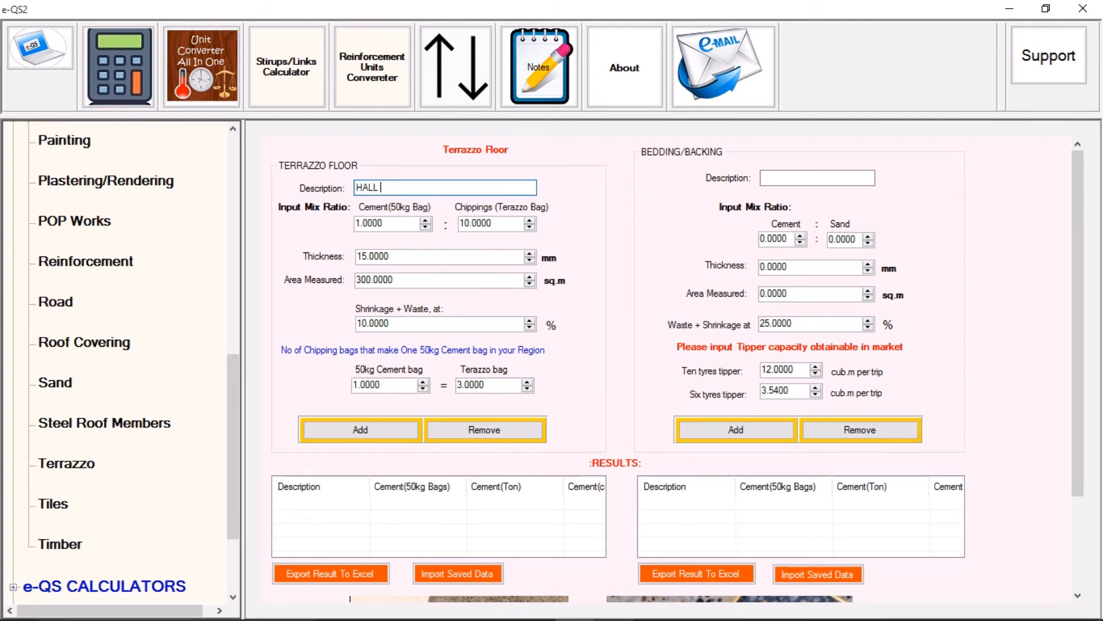
text( TERRAZZO)
click(390, 440)
drag(339, 549, 407, 551)
click(342, 504)
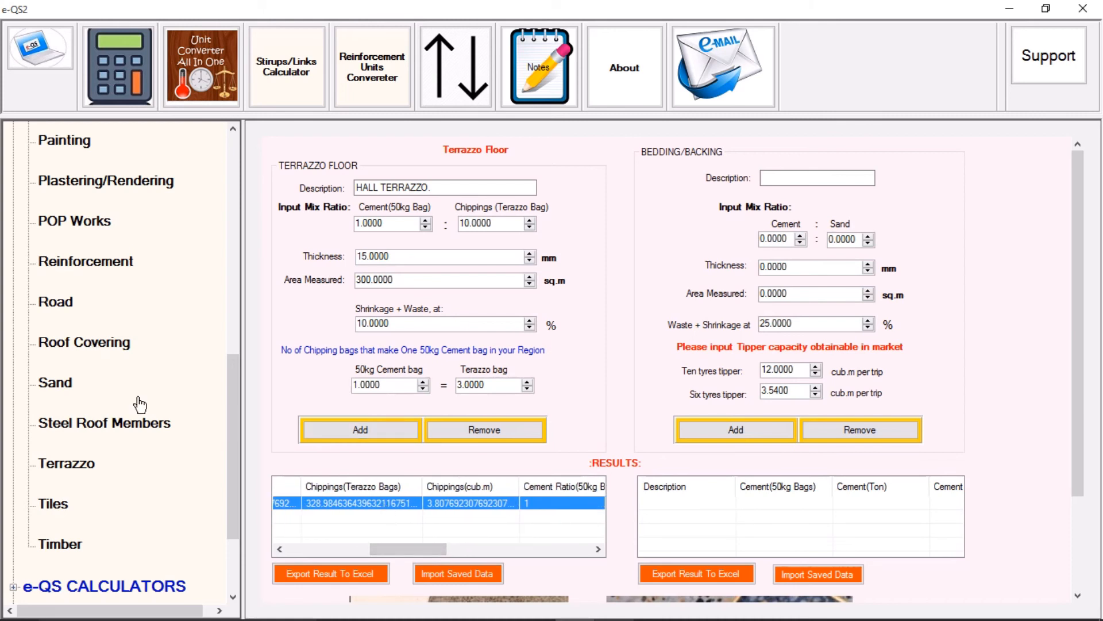
- Look over the Material Estimation categories and collapse their list
scroll(139, 403, up, 10)
scroll(141, 401, down, 10)
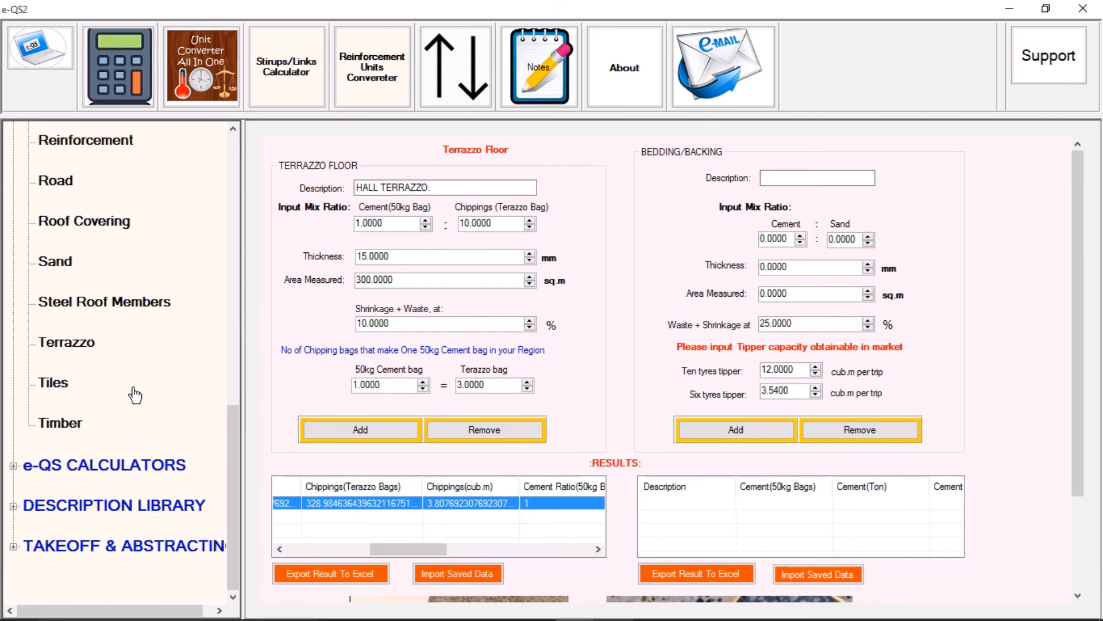
scroll(136, 402, up, 10)
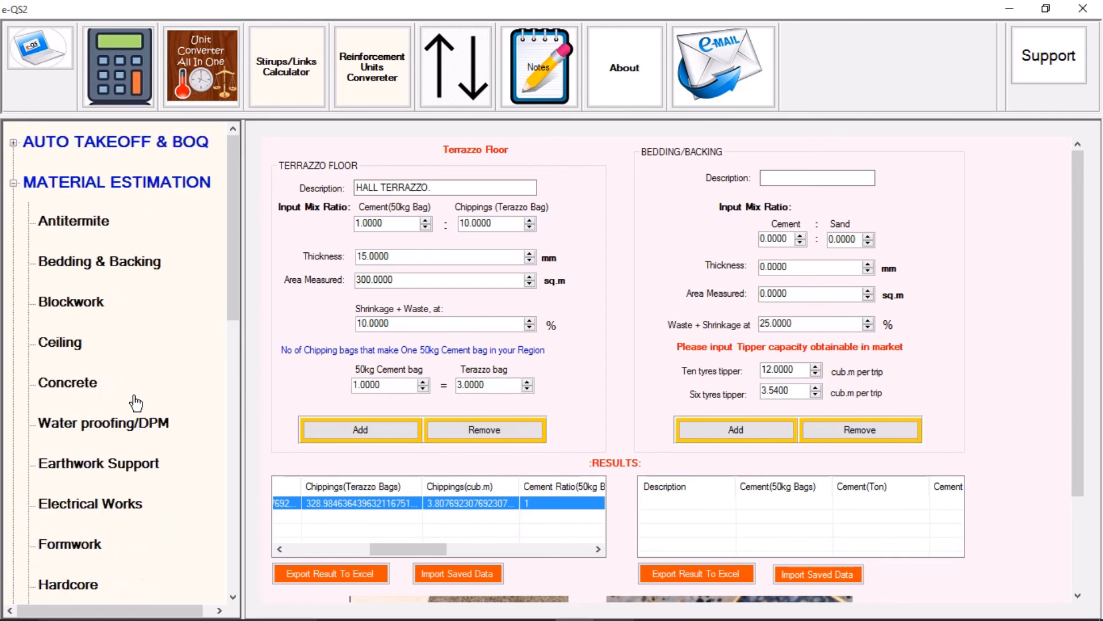
click(15, 183)
click(14, 184)
scroll(150, 344, down, 10)
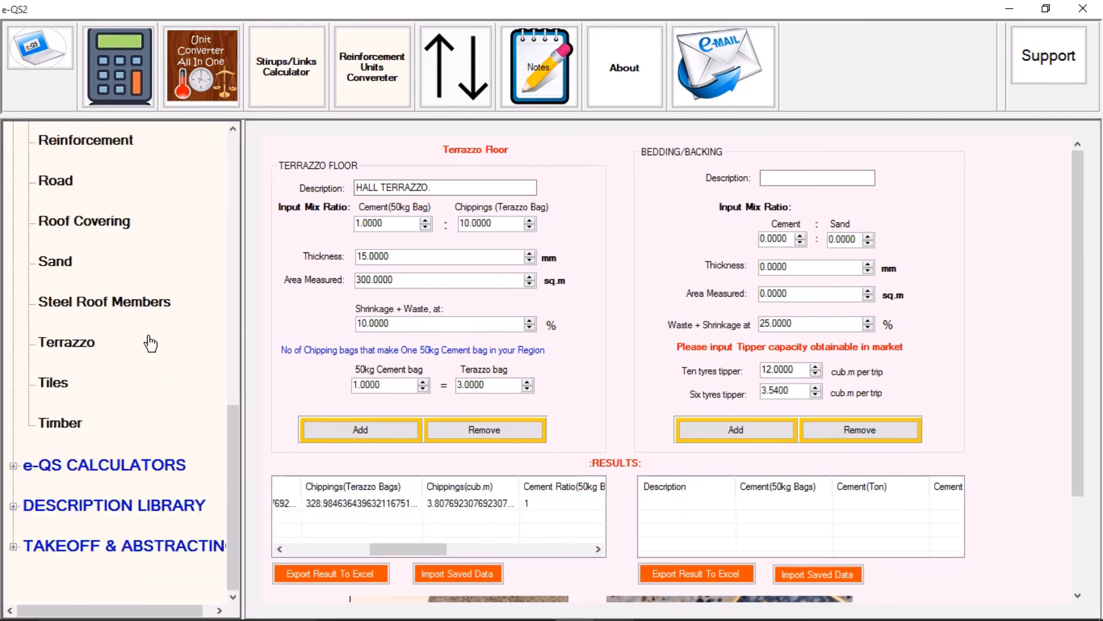
scroll(147, 344, up, 10)
scroll(151, 343, down, 10)
scroll(92, 274, up, 7)
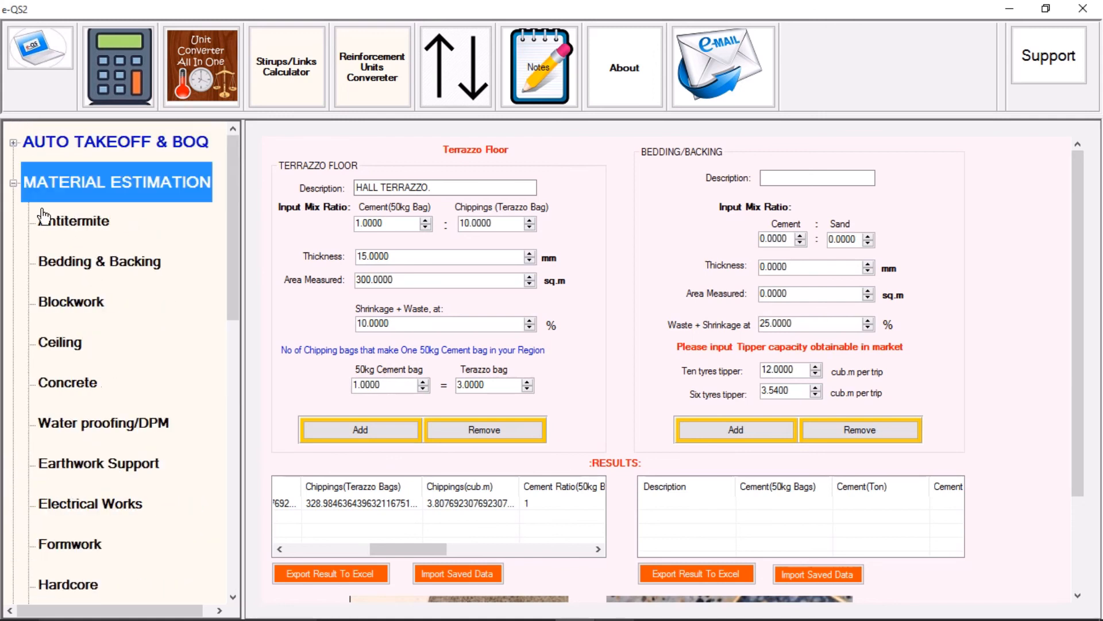
click(13, 183)
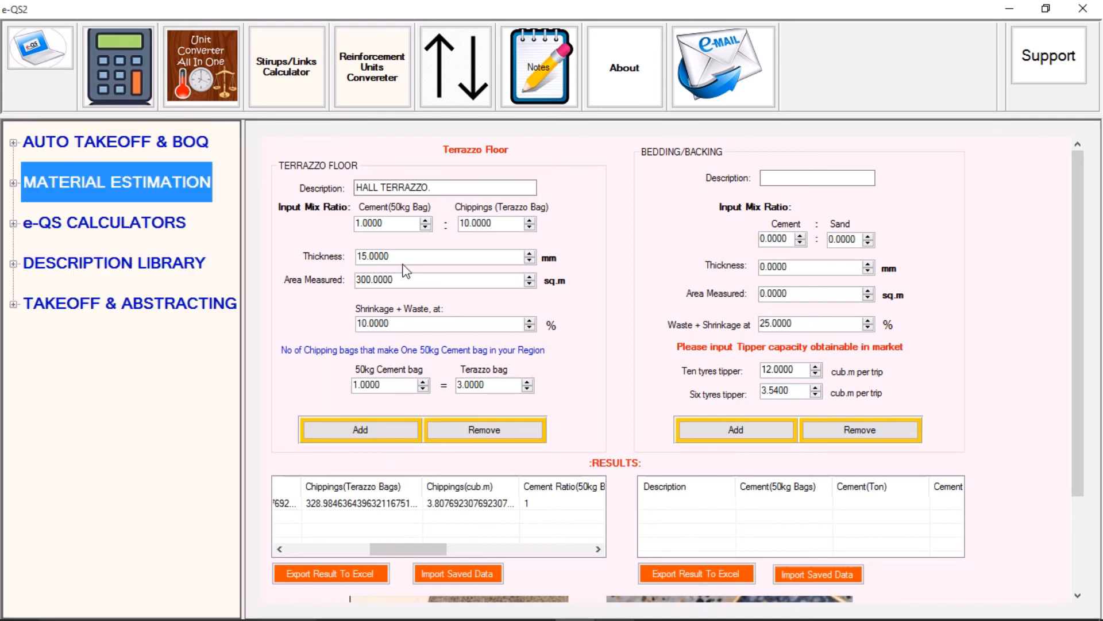
scroll(1057, 210, down, 3)
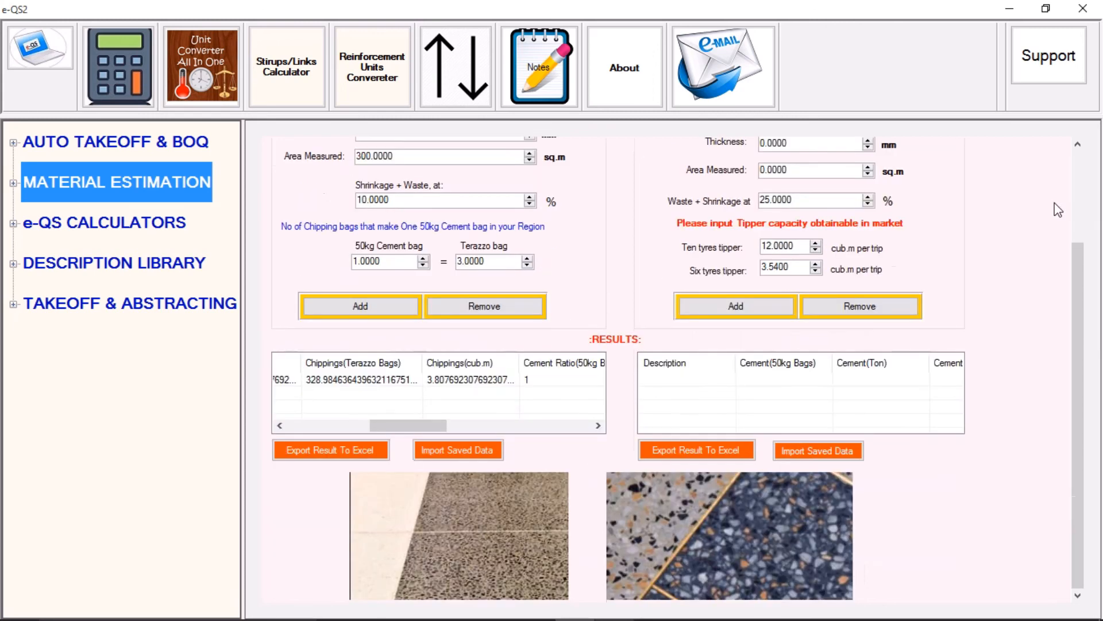
scroll(1059, 209, up, 3)
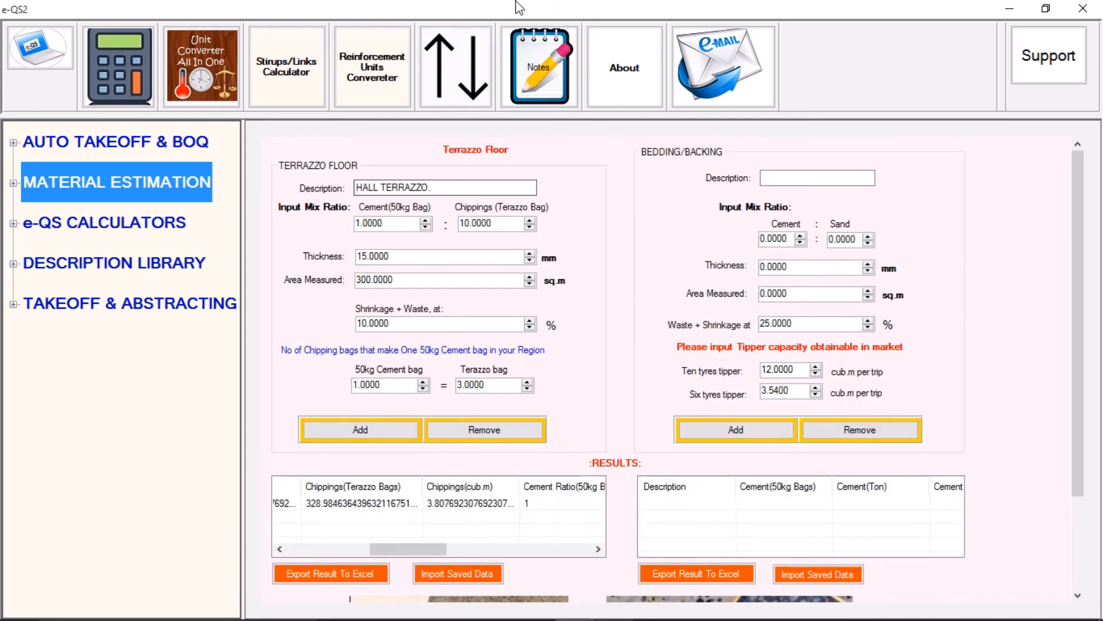
mouse_move(514, 9)
click(501, 38)
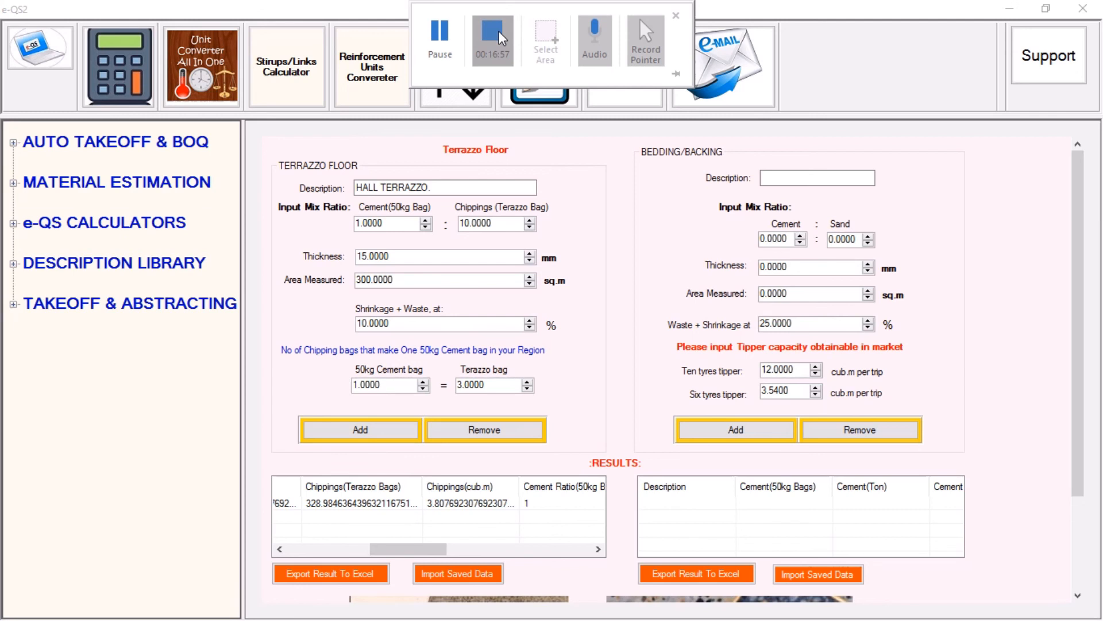